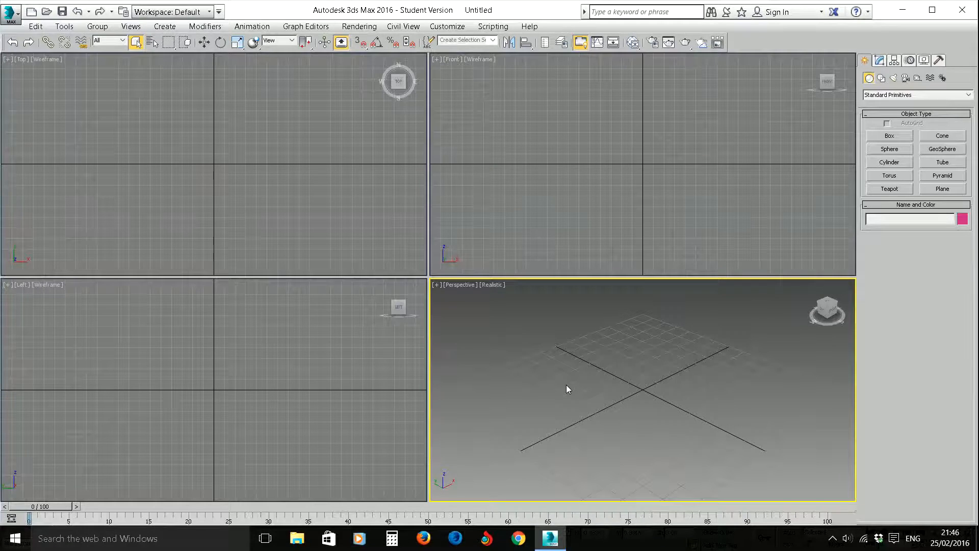
- Create a long, thin wall box about 0.09 m long and 0.64 m wide in the enlarged Perspective view
{"action": "key", "text": "alt+w"}
{"action": "key", "text": "alt+w"}
{"action": "key", "text": "alt+w"}
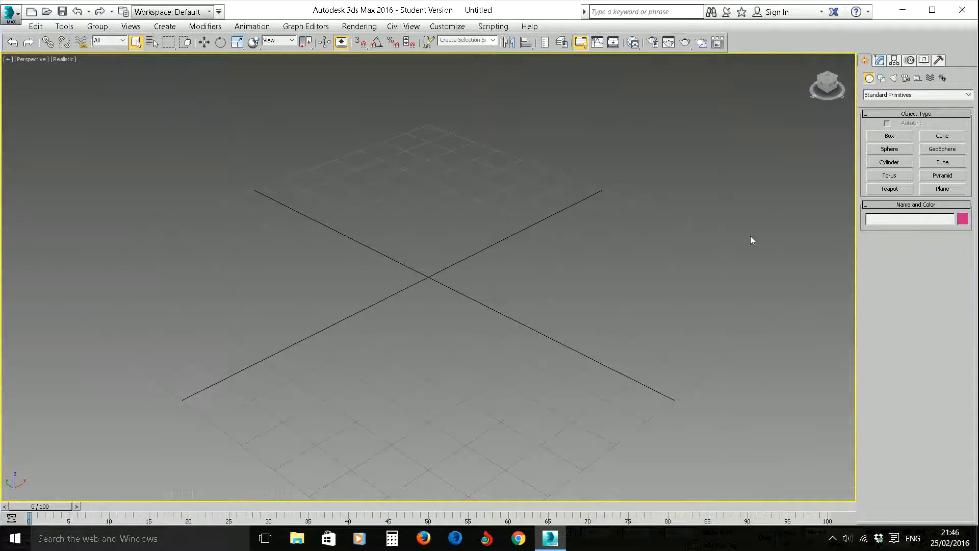
{"action": "left_click", "coordinate": [890, 135]}
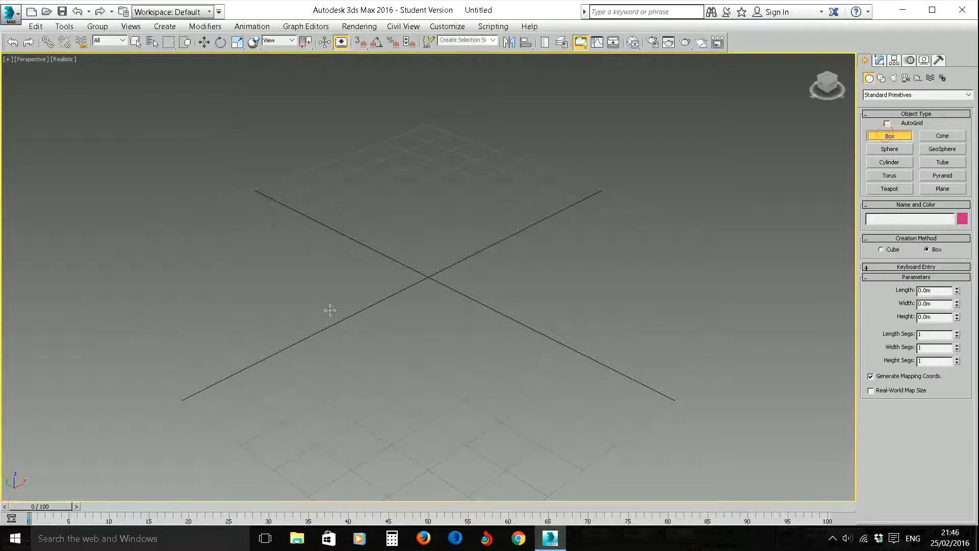
{"action": "left_click_drag", "start_coordinate": [199, 357], "coordinate": [431, 267]}
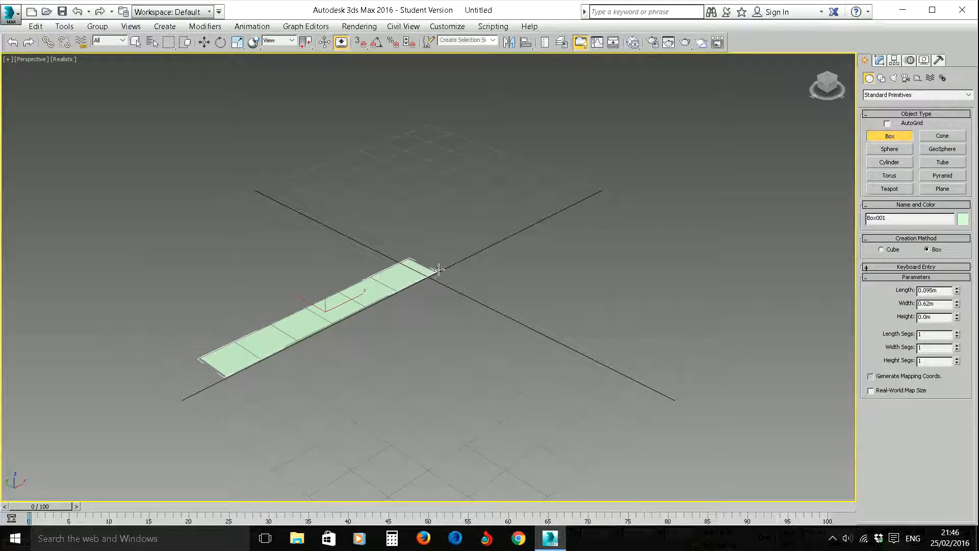
{"action": "left_click", "coordinate": [424, 142]}
- Move the wall box along the X axis, away from the centre of the grid
{"action": "left_click", "coordinate": [204, 43]}
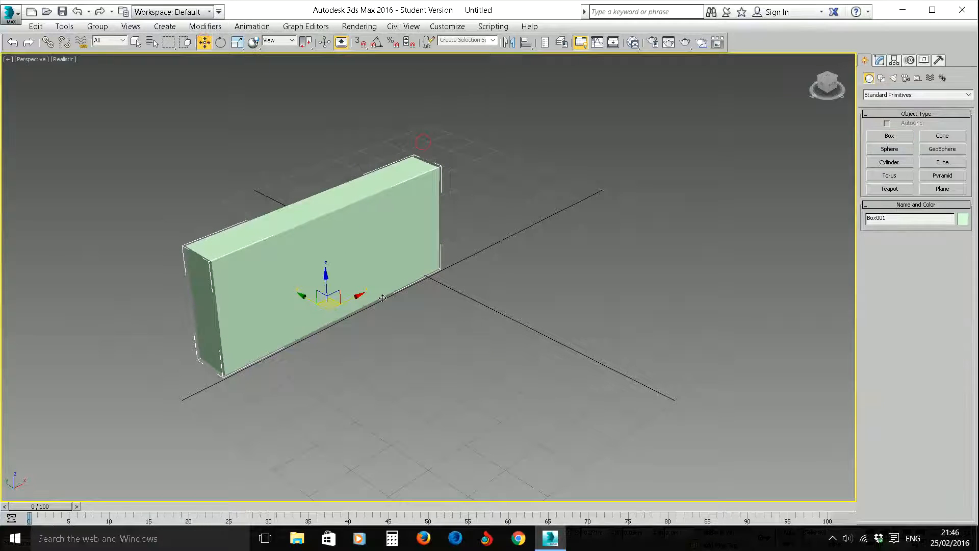
{"action": "left_click_drag", "start_coordinate": [365, 296], "coordinate": [310, 222]}
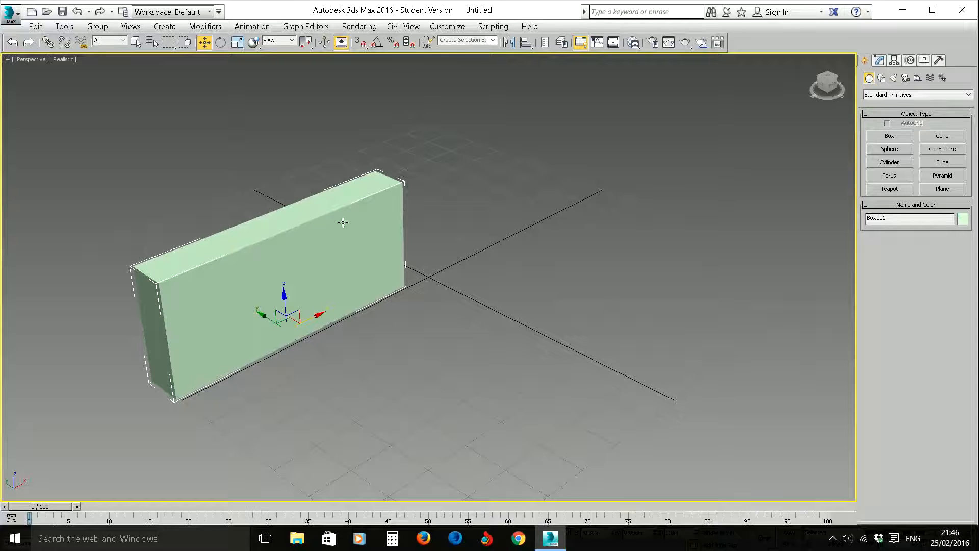
{"action": "left_click", "coordinate": [364, 241]}
{"action": "left_click", "coordinate": [331, 255]}
{"action": "mouse_move", "coordinate": [319, 313]}
{"action": "left_mouse_down"}
{"action": "mouse_move", "coordinate": [429, 261]}
{"action": "mouse_move", "coordinate": [324, 312]}
{"action": "left_mouse_up"}
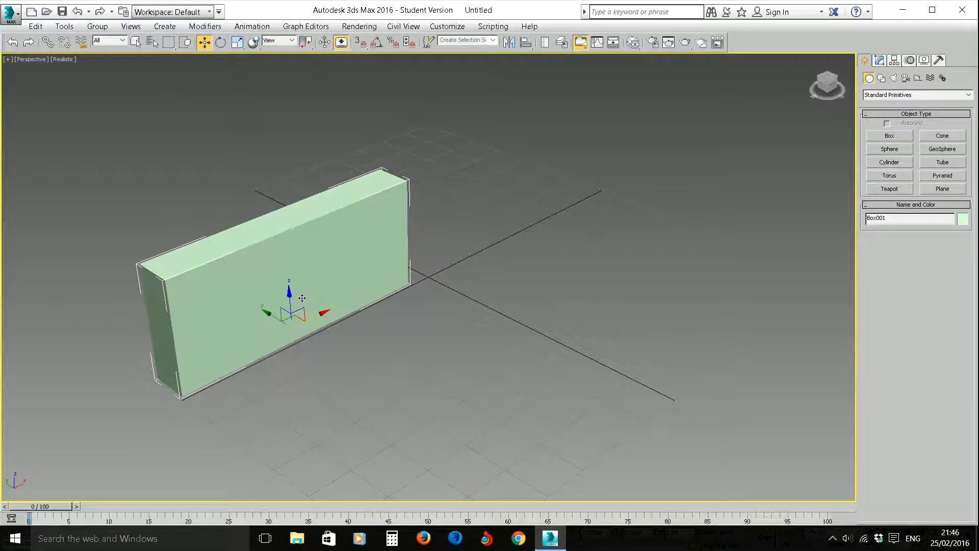
- Clone the wall box as a Copy and move the copy along X, leaving a door-width gap between the two
{"action": "left_click", "coordinate": [35, 26]}
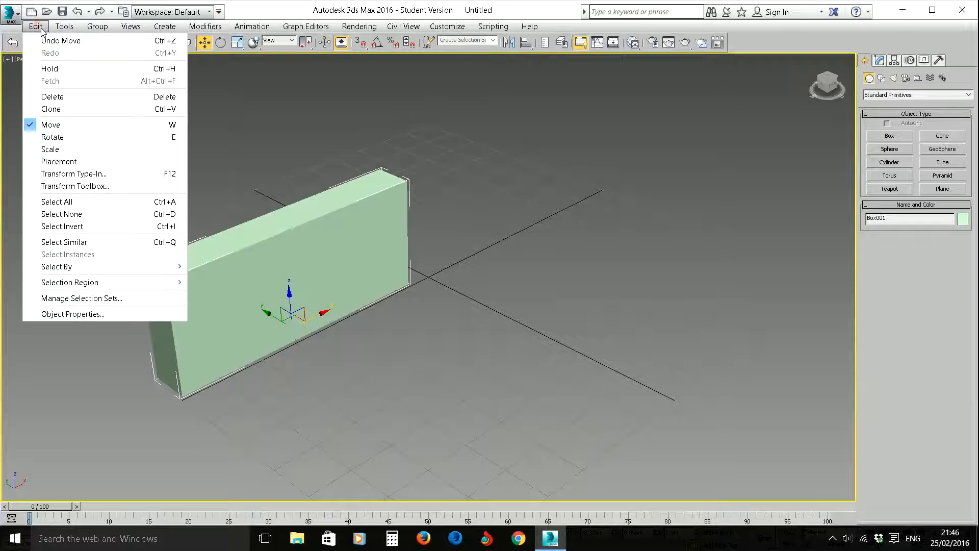
{"action": "left_click", "coordinate": [56, 108]}
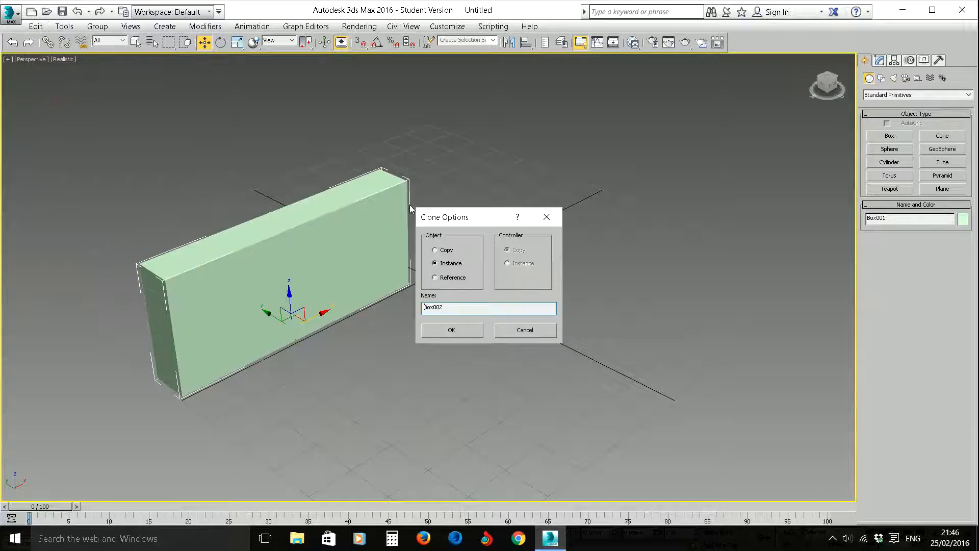
{"action": "left_click", "coordinate": [444, 250]}
{"action": "left_click", "coordinate": [470, 331]}
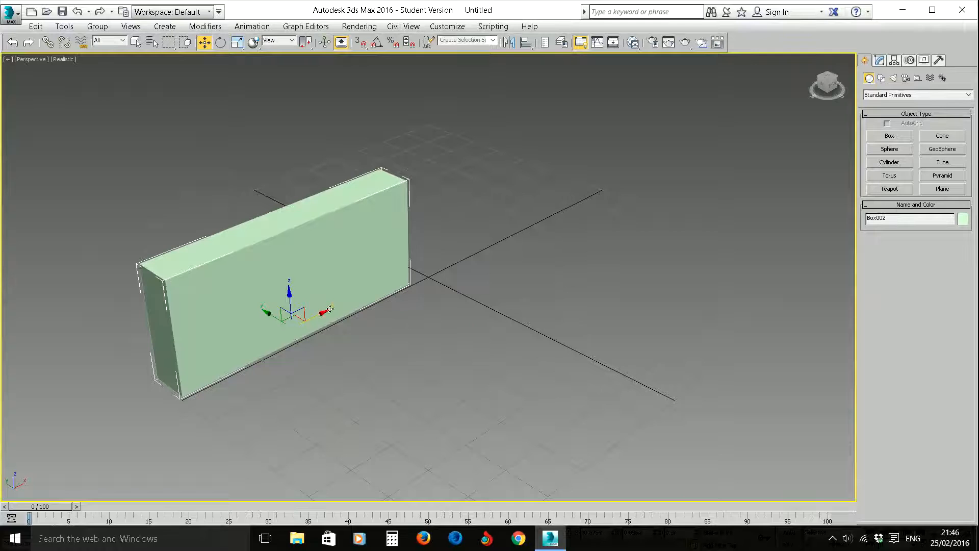
{"action": "mouse_move", "coordinate": [331, 309]}
{"action": "left_mouse_down"}
{"action": "mouse_move", "coordinate": [563, 165]}
{"action": "mouse_move", "coordinate": [594, 165]}
{"action": "left_mouse_up"}
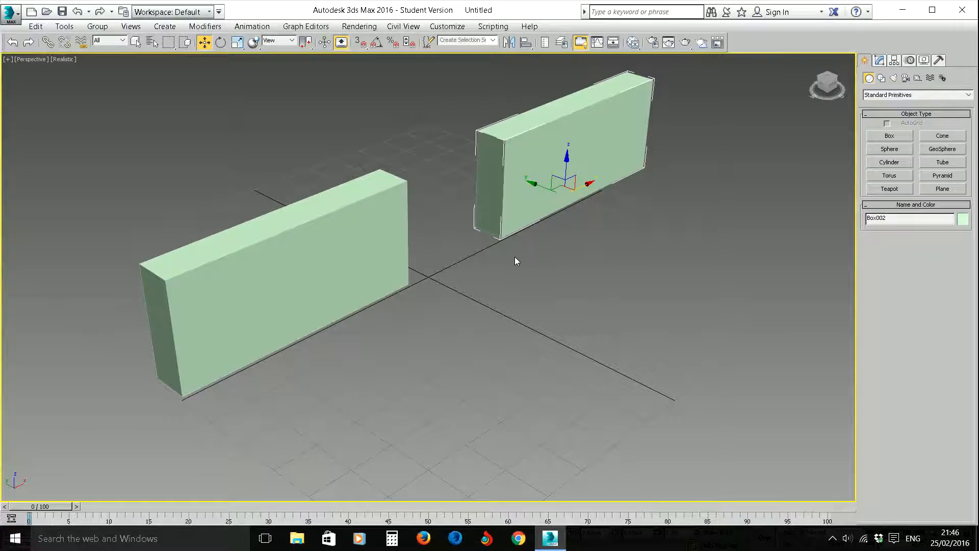
- Create a box about 0.09 m long, 0.36 m wide and 0.27 m high in the gap between the walls
{"action": "middle_click_drag", "start_coordinate": [467, 278], "coordinate": [447, 356], "text": "alt"}
{"action": "scroll", "coordinate": [455, 269], "scroll_direction": "down", "scroll_amount": 2}
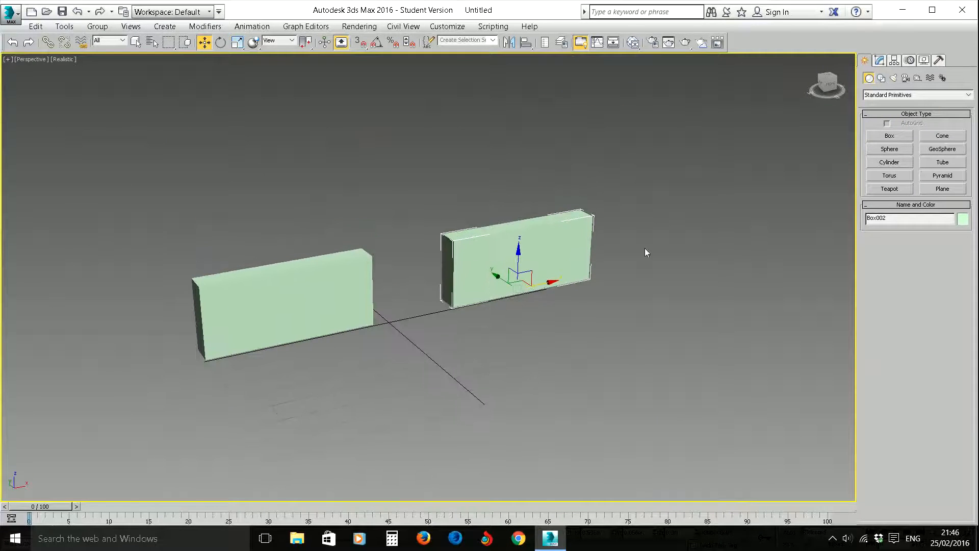
{"action": "left_click", "coordinate": [870, 138]}
{"action": "left_click_drag", "start_coordinate": [382, 312], "coordinate": [467, 306]}
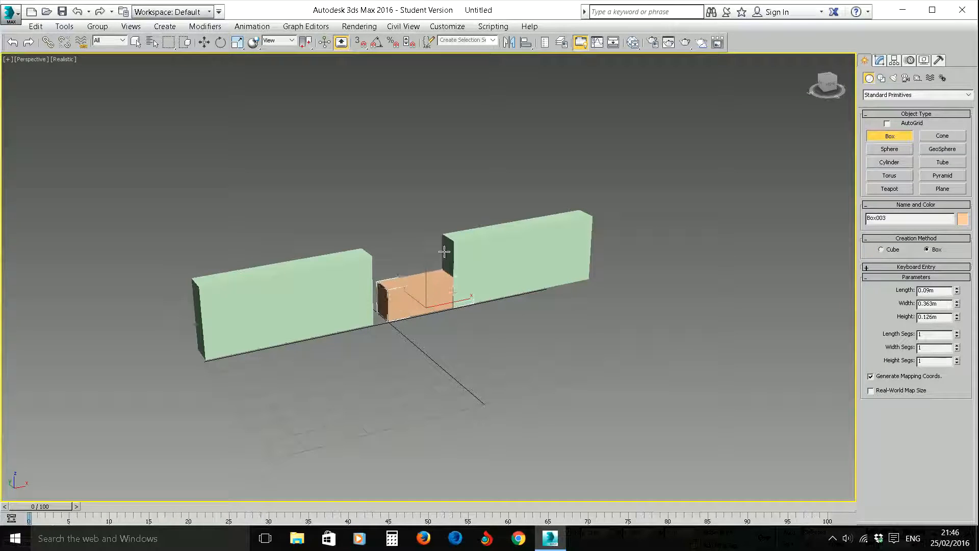
{"action": "left_click", "coordinate": [444, 233]}
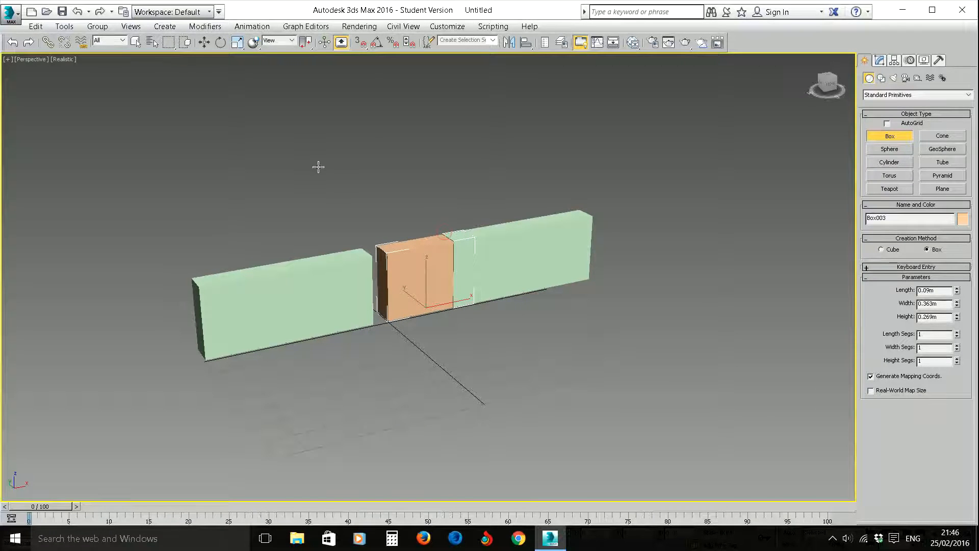
- Move the middle box along X and scale it down slightly so it fits between the two walls
{"action": "left_click", "coordinate": [204, 42]}
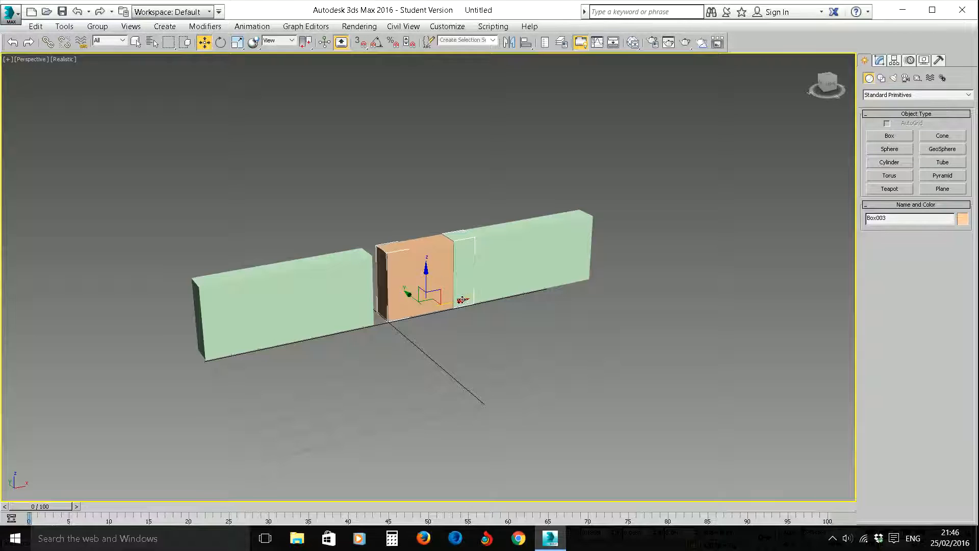
{"action": "left_click_drag", "start_coordinate": [461, 300], "coordinate": [449, 302]}
{"action": "left_click", "coordinate": [237, 42]}
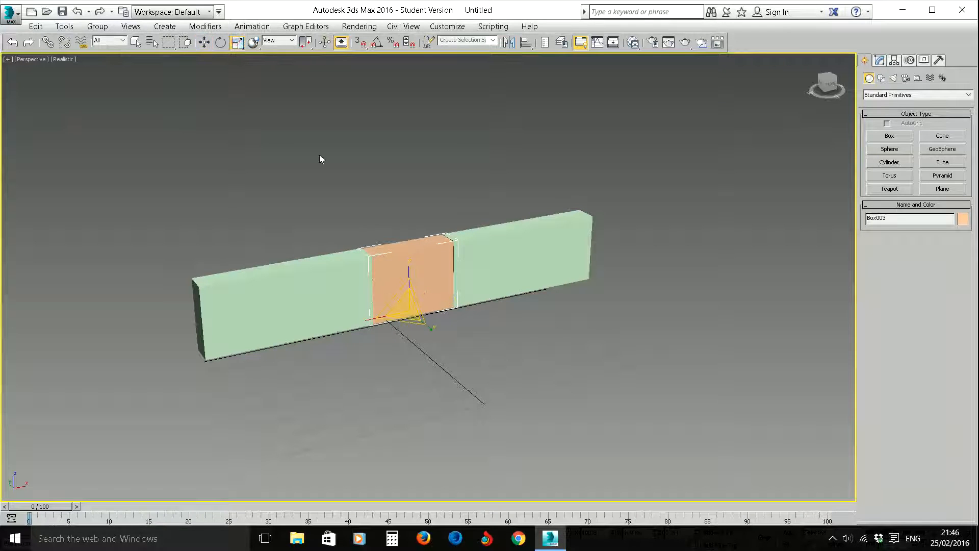
{"action": "left_click_drag", "start_coordinate": [372, 318], "coordinate": [374, 316]}
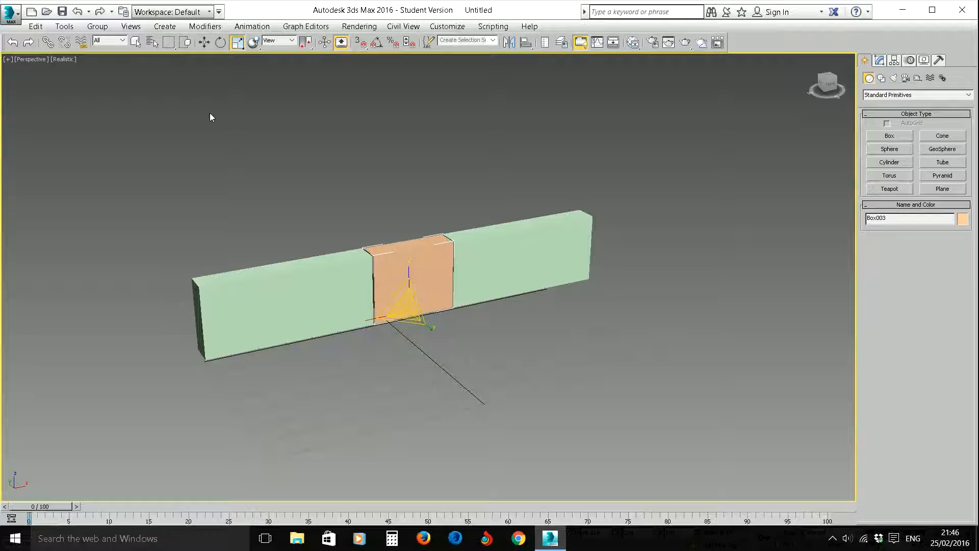
{"action": "left_click", "coordinate": [204, 42]}
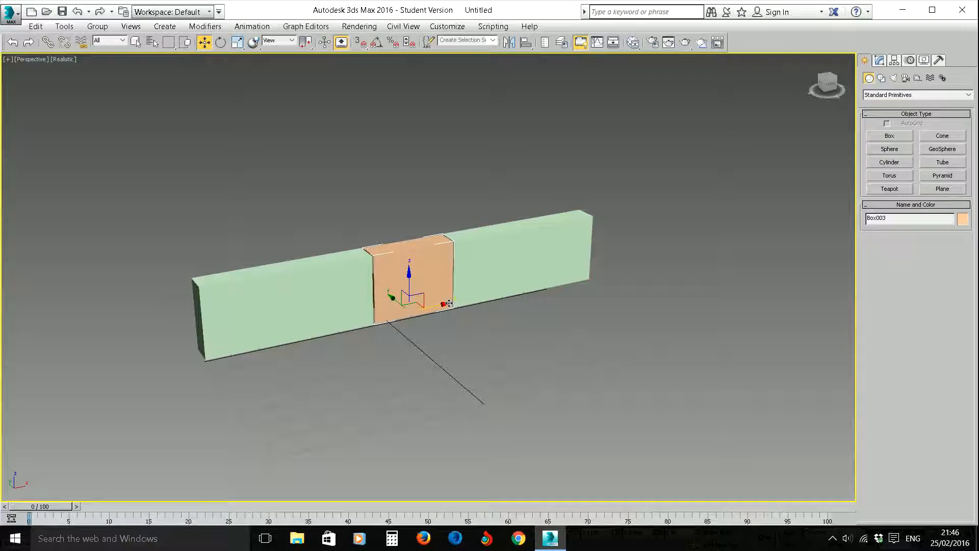
{"action": "left_click_drag", "start_coordinate": [449, 303], "coordinate": [449, 304]}
- Nudge the middle box slightly along the Z axis to line it up with the neighbouring walls
{"action": "middle_click_drag", "start_coordinate": [628, 309], "coordinate": [488, 350], "text": "alt"}
{"action": "scroll", "coordinate": [488, 341], "scroll_direction": "up", "scroll_amount": 1}
{"action": "scroll", "coordinate": [461, 346], "scroll_direction": "down", "scroll_amount": 1}
{"action": "middle_click_drag", "start_coordinate": [383, 357], "coordinate": [390, 372], "text": "alt"}
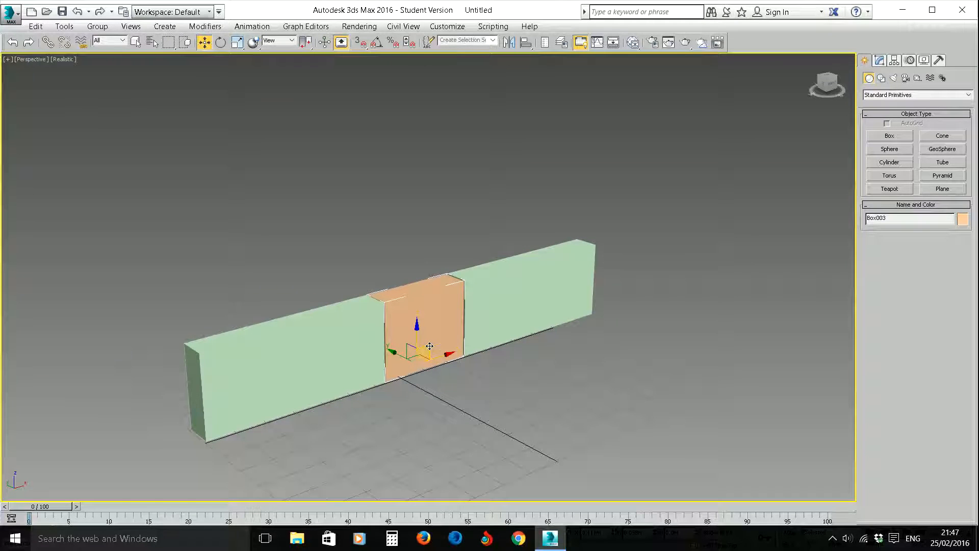
{"action": "mouse_move", "coordinate": [416, 328]}
{"action": "left_mouse_down"}
{"action": "mouse_move", "coordinate": [404, 269]}
{"action": "mouse_move", "coordinate": [418, 276]}
{"action": "mouse_move", "coordinate": [420, 324]}
{"action": "left_mouse_up"}
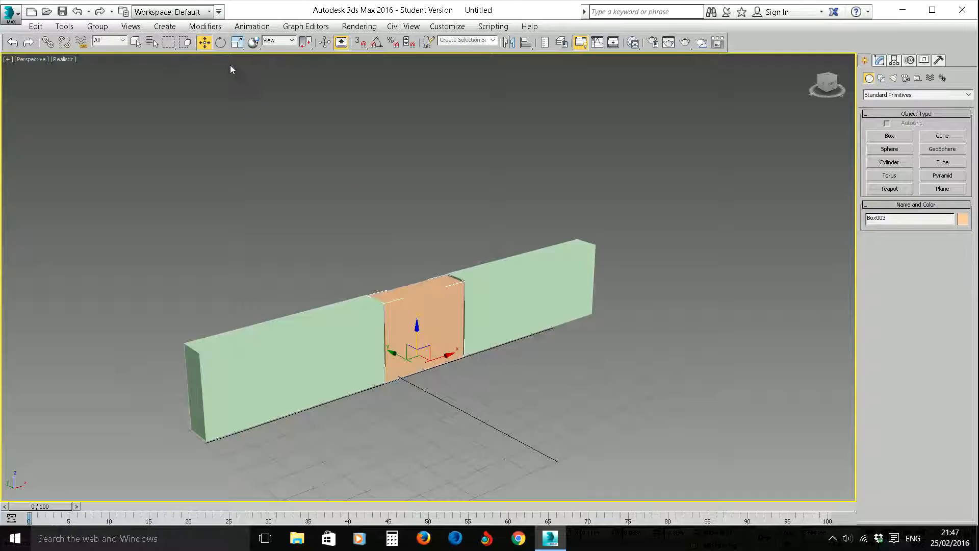
- Try rotating the middle box about the vertical axis through its central pivot
{"action": "left_click", "coordinate": [220, 42]}
{"action": "mouse_move", "coordinate": [434, 382]}
{"action": "left_mouse_down"}
{"action": "mouse_move", "coordinate": [451, 379]}
{"action": "mouse_move", "coordinate": [419, 379]}
{"action": "left_mouse_up"}
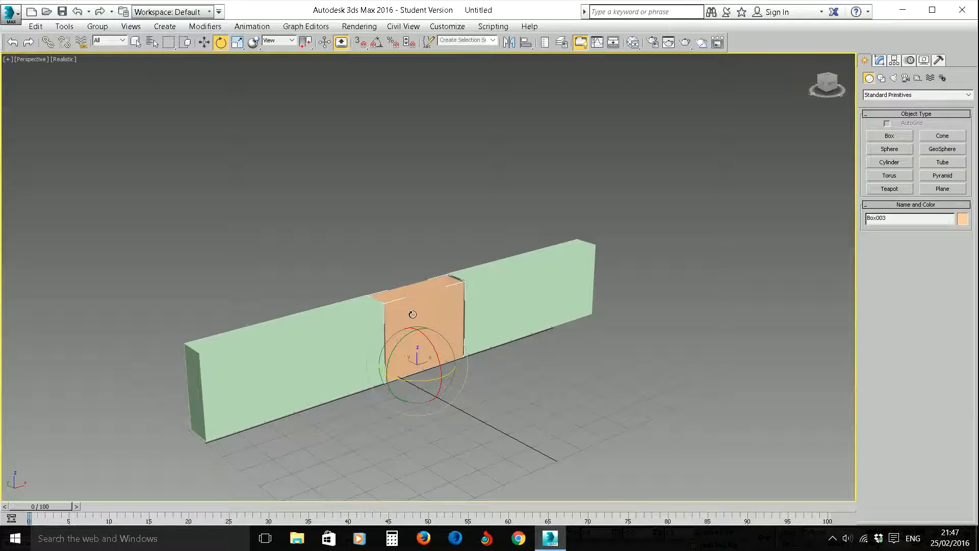
- Move only the middle box's pivot up to about mid-height and along X to the box's left vertical edge
{"action": "scroll", "coordinate": [477, 307], "scroll_direction": "down", "scroll_amount": 1}
{"action": "middle_click_drag", "start_coordinate": [477, 307], "coordinate": [391, 309]}
{"action": "scroll", "coordinate": [391, 309], "scroll_direction": "up", "scroll_amount": 4}
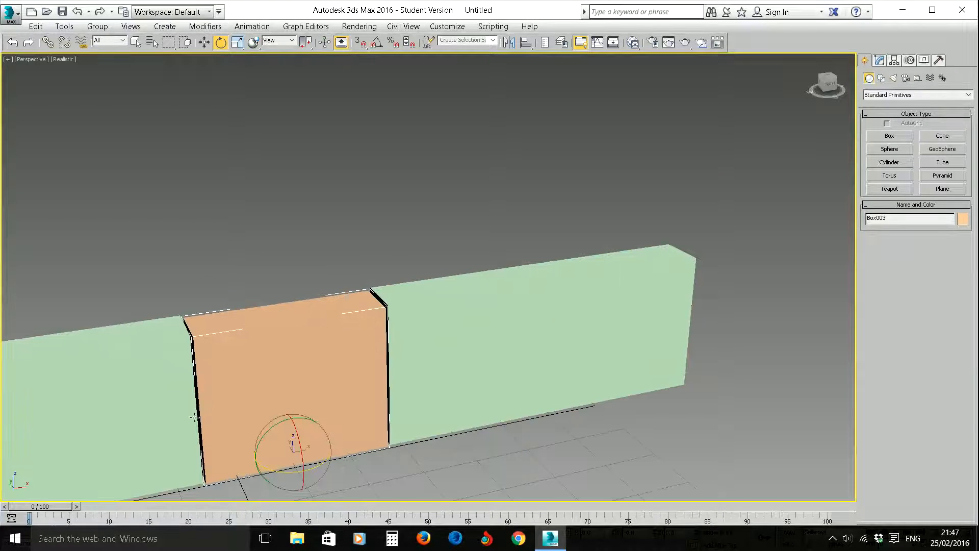
{"action": "middle_click_drag", "start_coordinate": [258, 357], "coordinate": [273, 336], "text": "alt"}
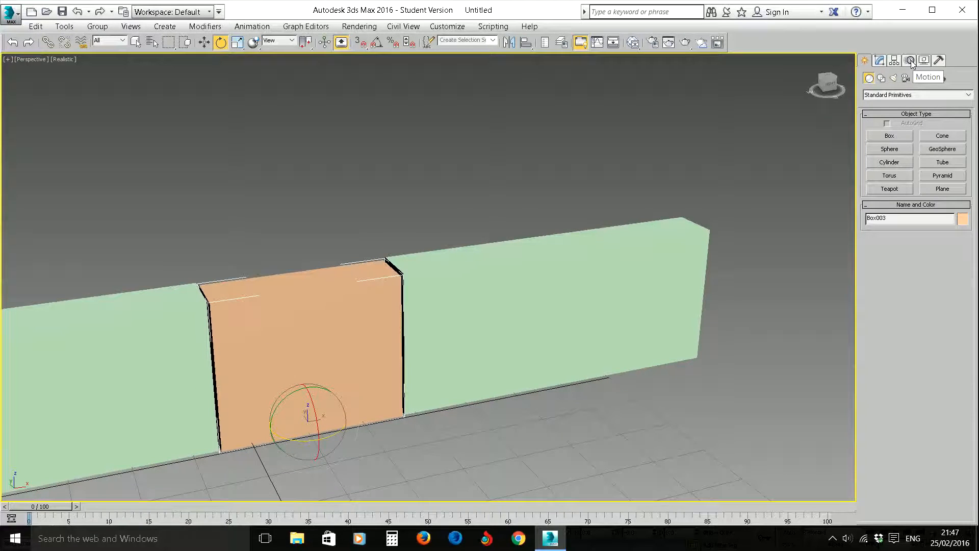
{"action": "left_click", "coordinate": [895, 61]}
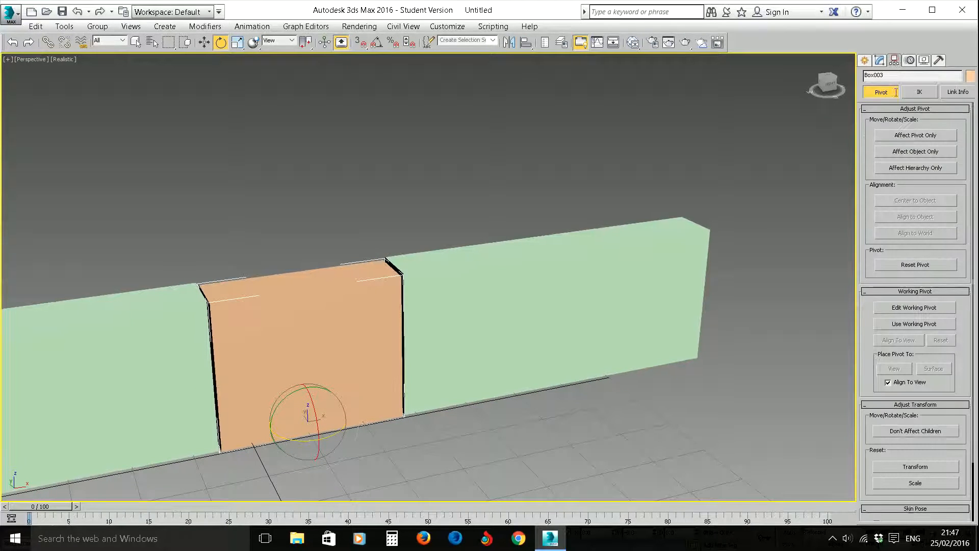
{"action": "left_click", "coordinate": [930, 136]}
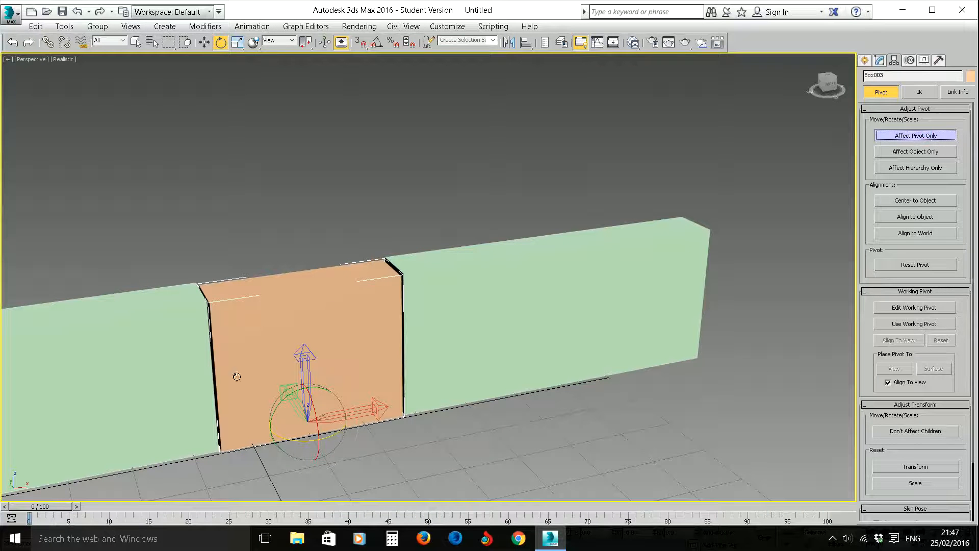
{"action": "left_click", "coordinate": [204, 42]}
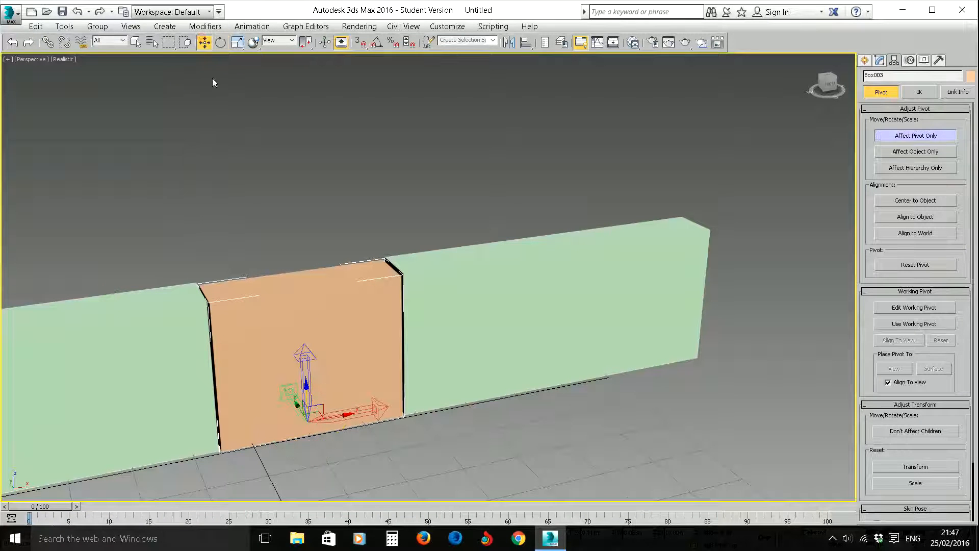
{"action": "left_click_drag", "start_coordinate": [312, 388], "coordinate": [312, 334]}
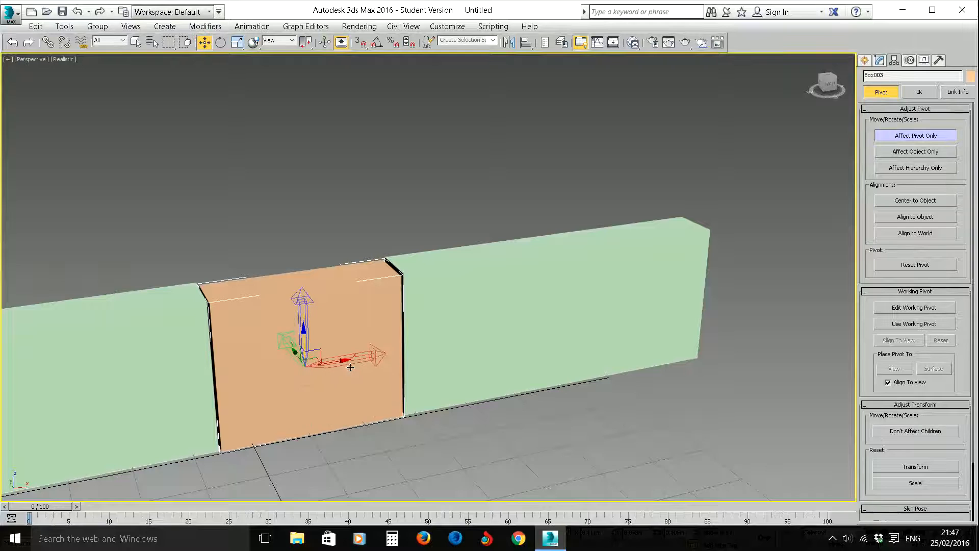
{"action": "left_click_drag", "start_coordinate": [347, 361], "coordinate": [256, 373]}
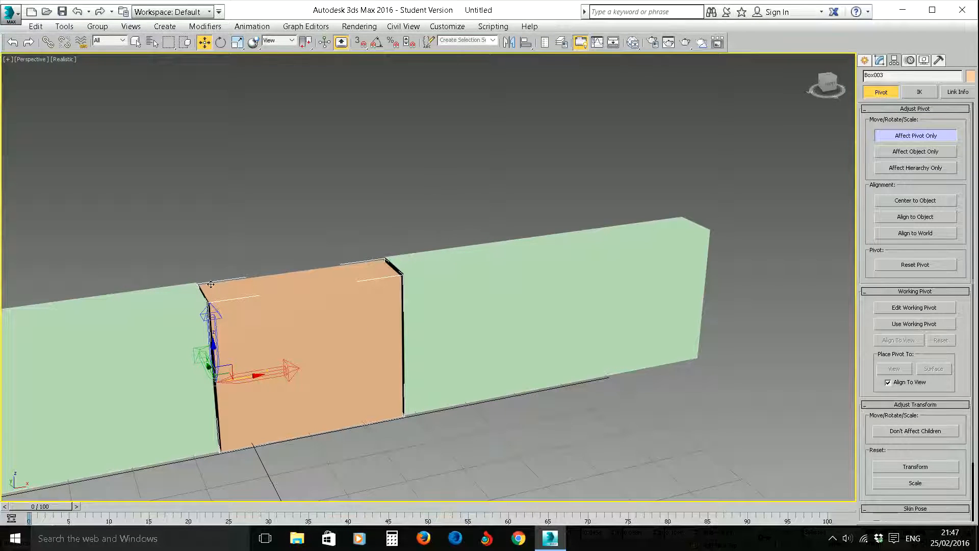
- Fine-tune the pivot along X onto the middle box's left edge in the Top view and finish the pivot adjustment
{"action": "key", "text": "alt+w"}
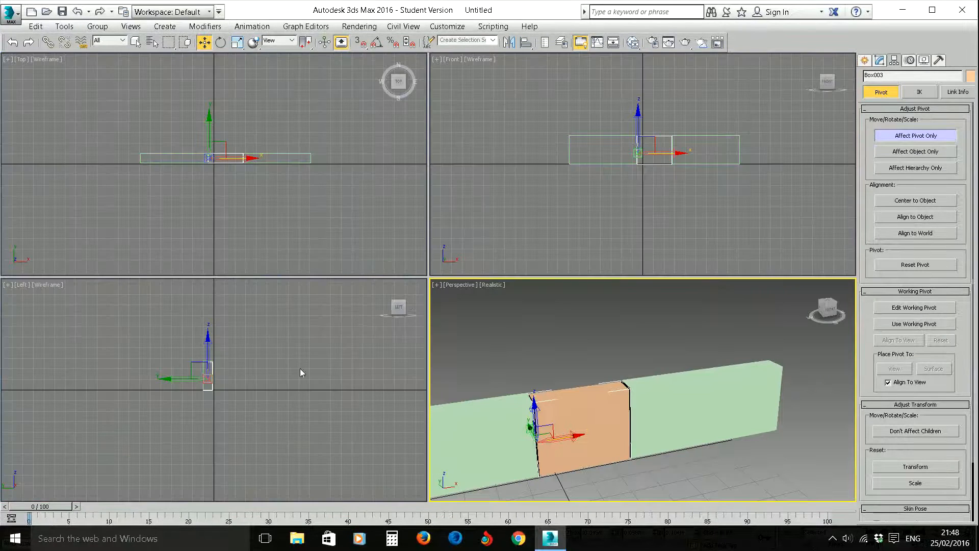
{"action": "key", "text": "alt+w"}
{"action": "scroll", "coordinate": [426, 299], "scroll_direction": "up", "scroll_amount": 6}
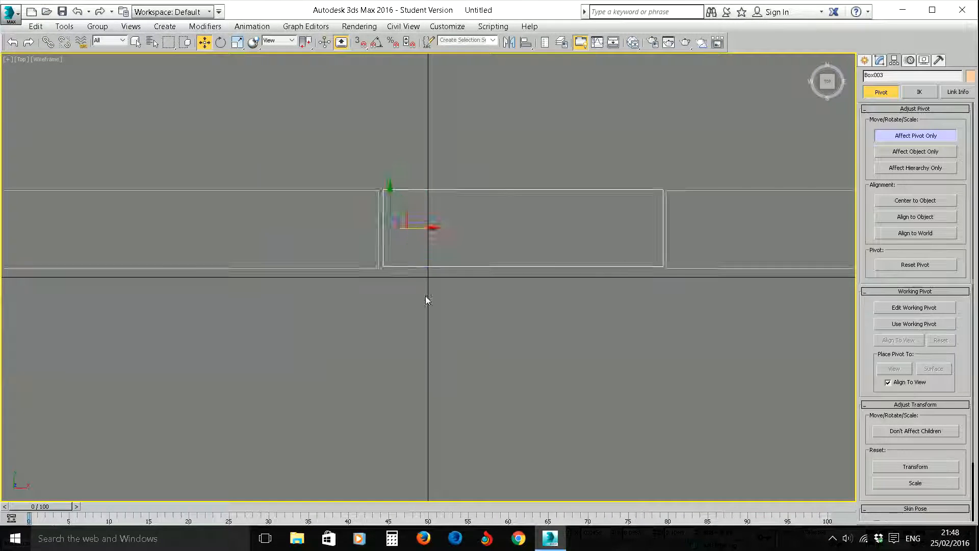
{"action": "scroll", "coordinate": [384, 258], "scroll_direction": "down", "scroll_amount": 2}
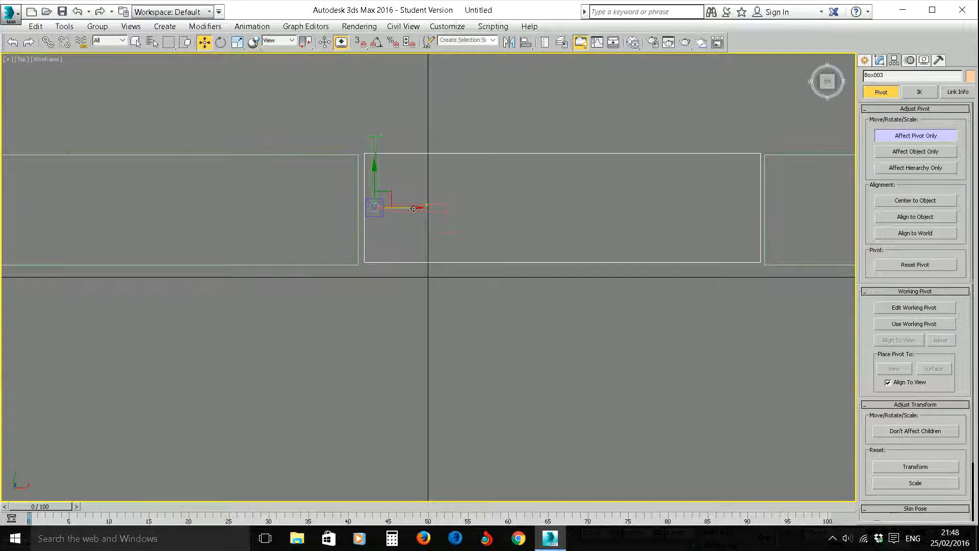
{"action": "left_click_drag", "start_coordinate": [413, 209], "coordinate": [406, 210]}
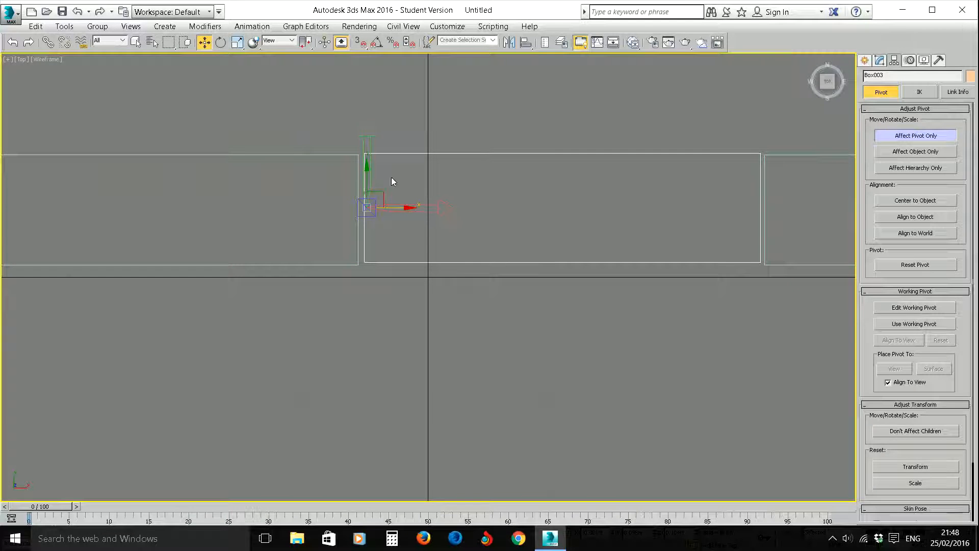
{"action": "left_click", "coordinate": [893, 135]}
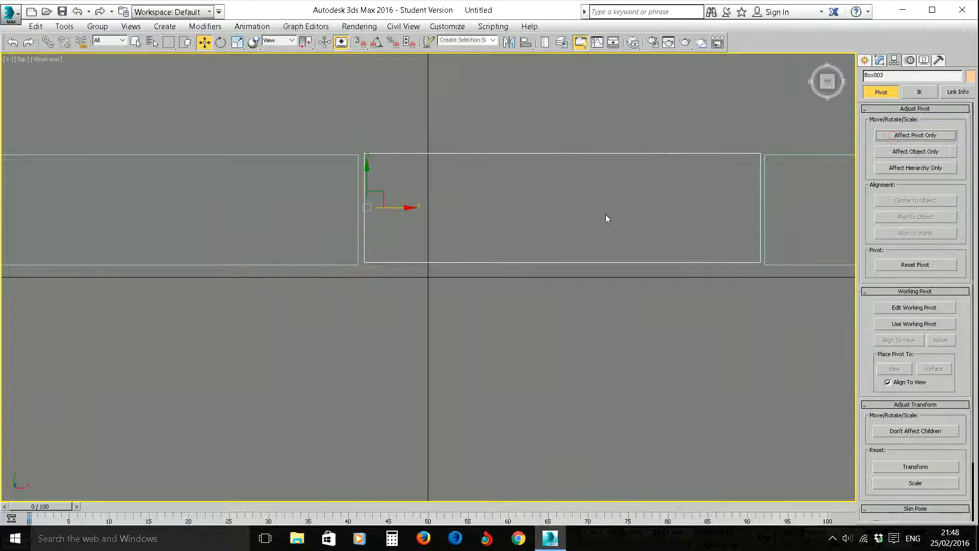
- Try swinging the middle box like a door around its left-edge pivot in the Perspective view
{"action": "key", "text": "alt+w"}
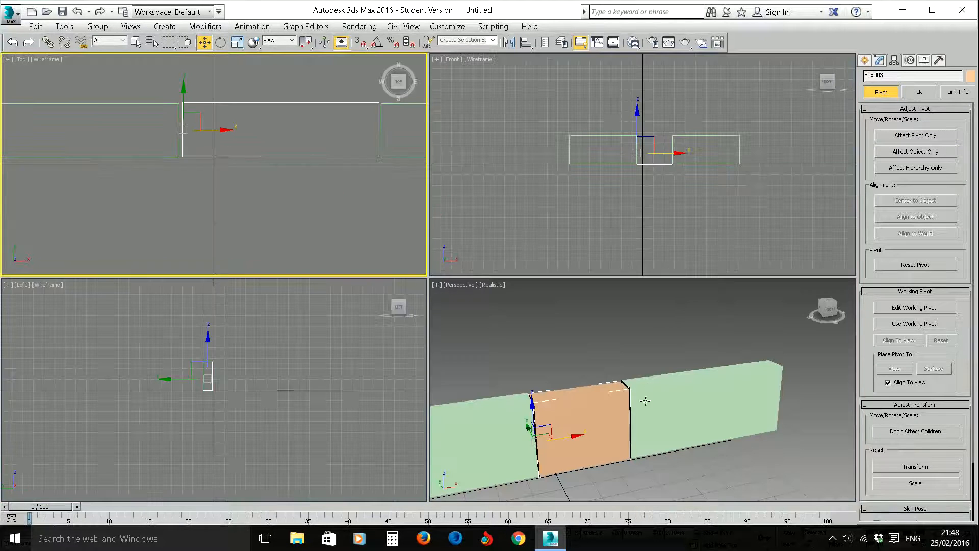
{"action": "key", "text": "alt+w"}
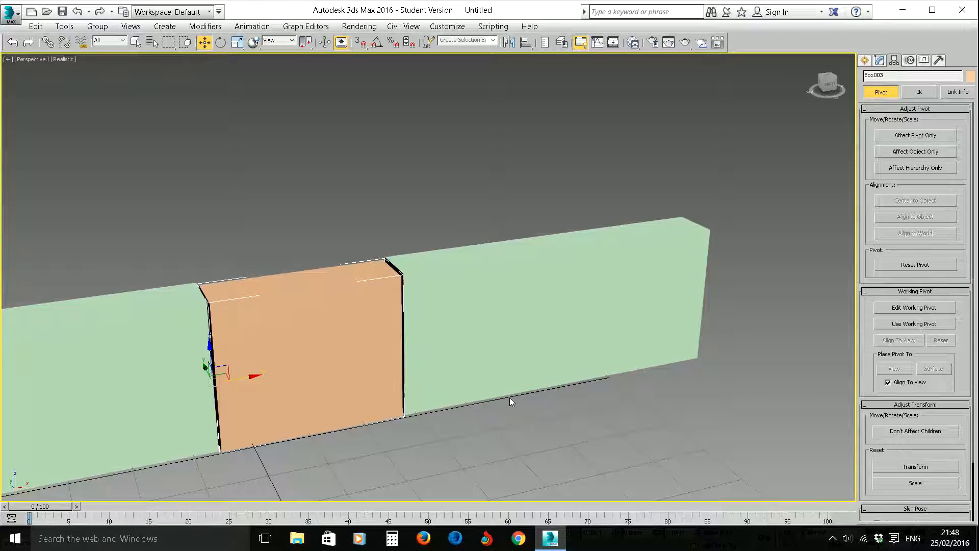
{"action": "left_click", "coordinate": [220, 42]}
{"action": "left_click_drag", "start_coordinate": [230, 398], "coordinate": [256, 403]}
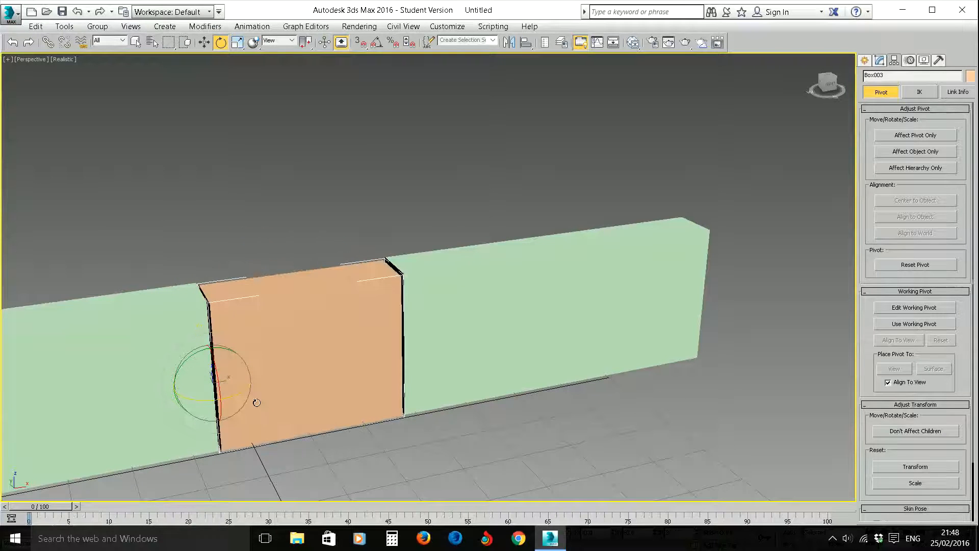
- Turn on Auto Key and, at frame 25, rotate the middle box about 93 degrees around Z to open it like a door
{"action": "middle_click_drag", "start_coordinate": [428, 386], "coordinate": [394, 388]}
{"action": "middle_click_drag", "start_coordinate": [396, 338], "coordinate": [396, 346], "text": "alt"}
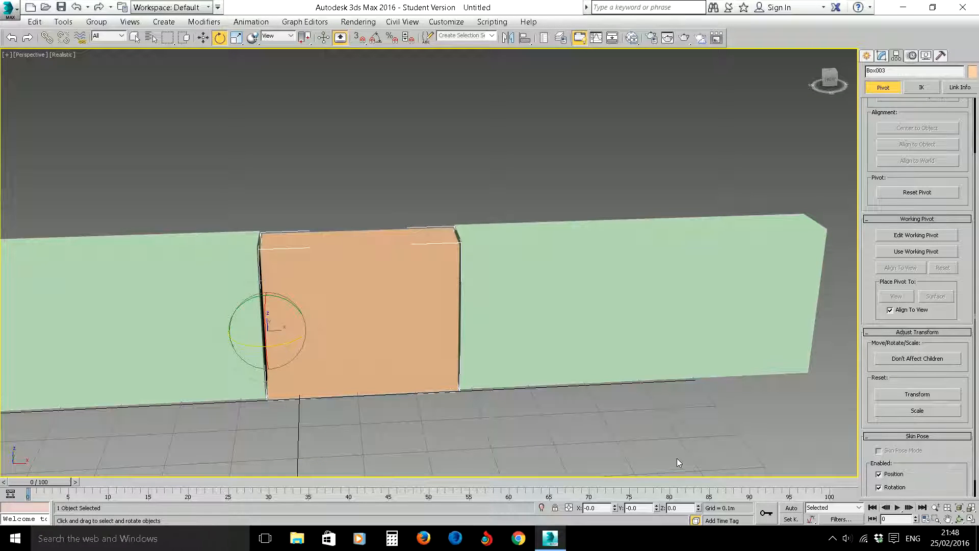
{"action": "left_click", "coordinate": [791, 508]}
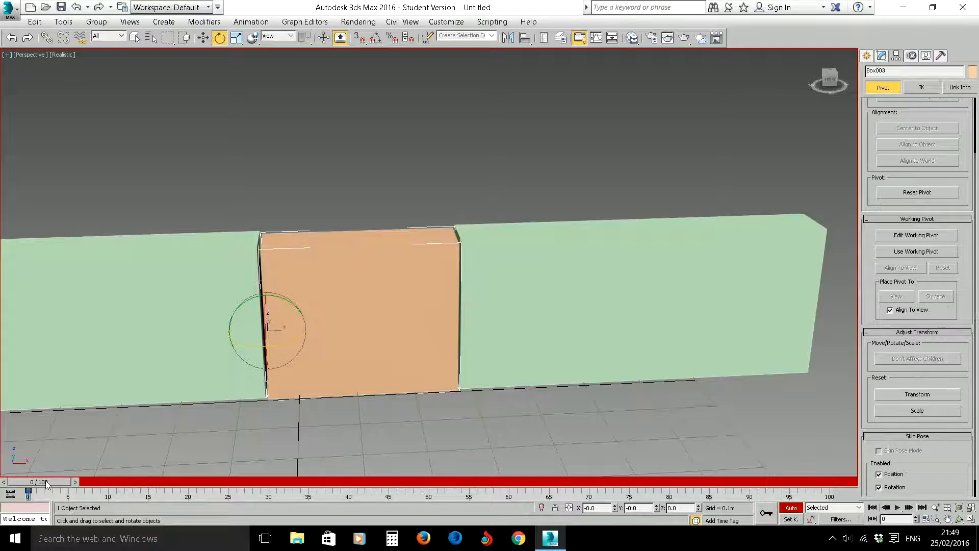
{"action": "key", "text": "q"}
{"action": "left_click_drag", "start_coordinate": [46, 482], "coordinate": [247, 480]}
{"action": "key", "text": "e"}
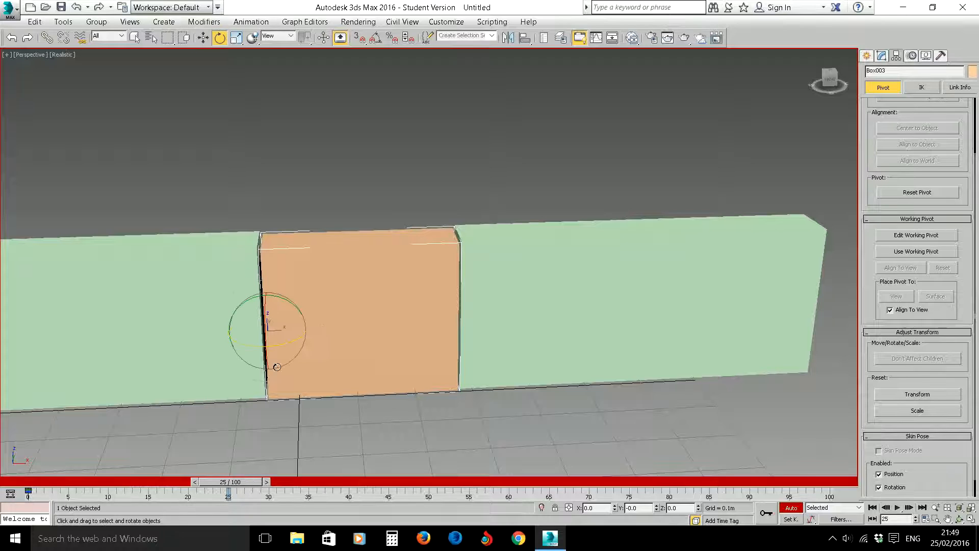
{"action": "left_click_drag", "start_coordinate": [282, 341], "coordinate": [377, 333]}
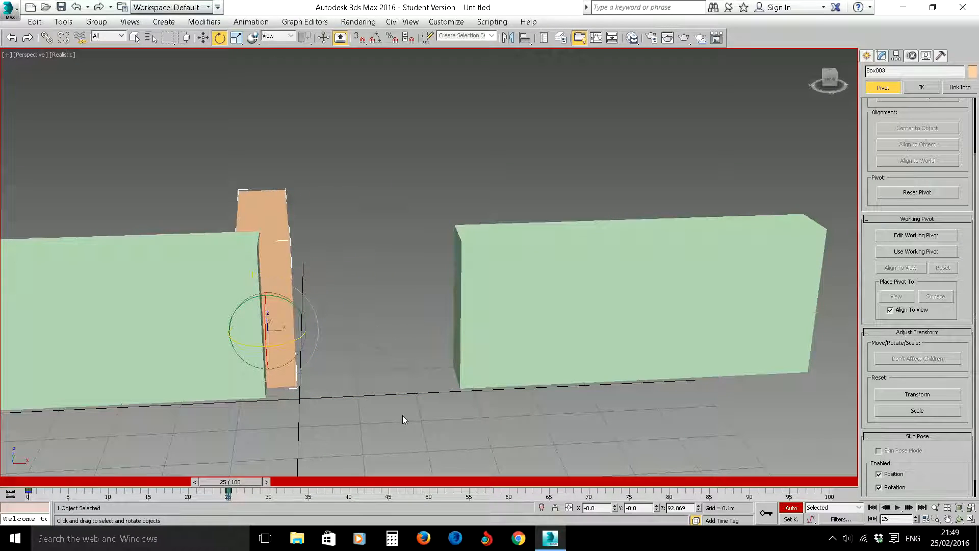
- At frame 50, rotate the middle box back closed and set its Z rotation to exactly 0
{"action": "left_click_drag", "start_coordinate": [245, 482], "coordinate": [443, 479]}
{"action": "key", "text": "e"}
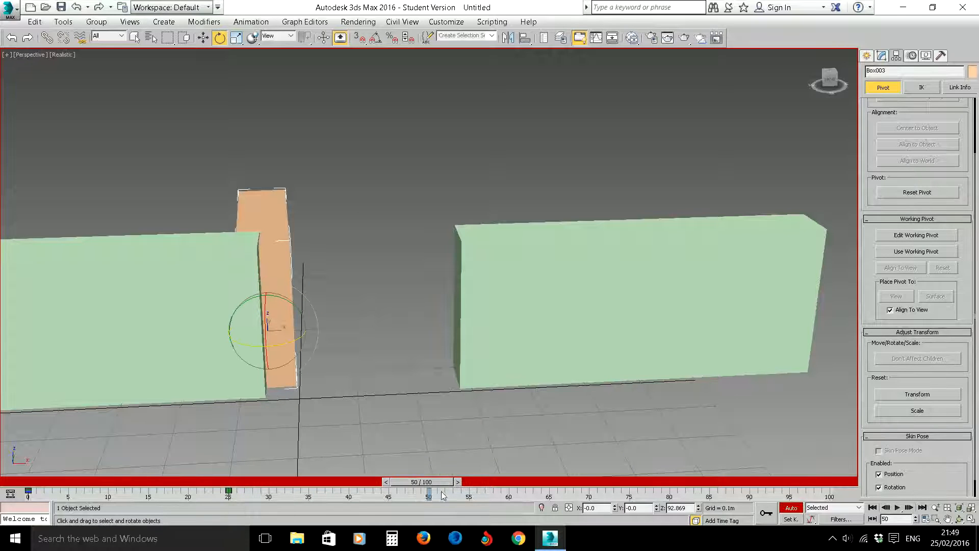
{"action": "left_click_drag", "start_coordinate": [295, 336], "coordinate": [198, 354]}
{"action": "left_click_drag", "start_coordinate": [689, 507], "coordinate": [663, 509]}
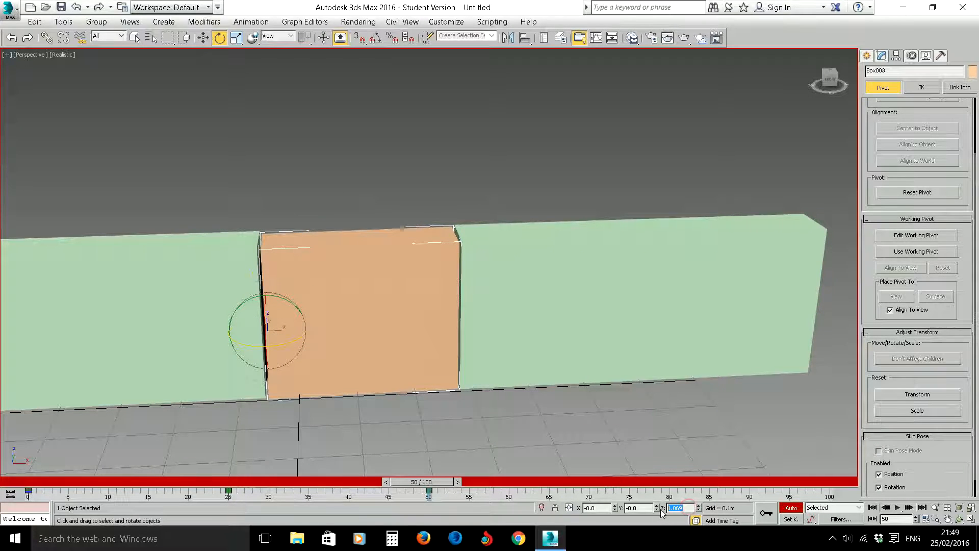
{"action": "type", "text": "0"}
{"action": "key", "text": "Return"}
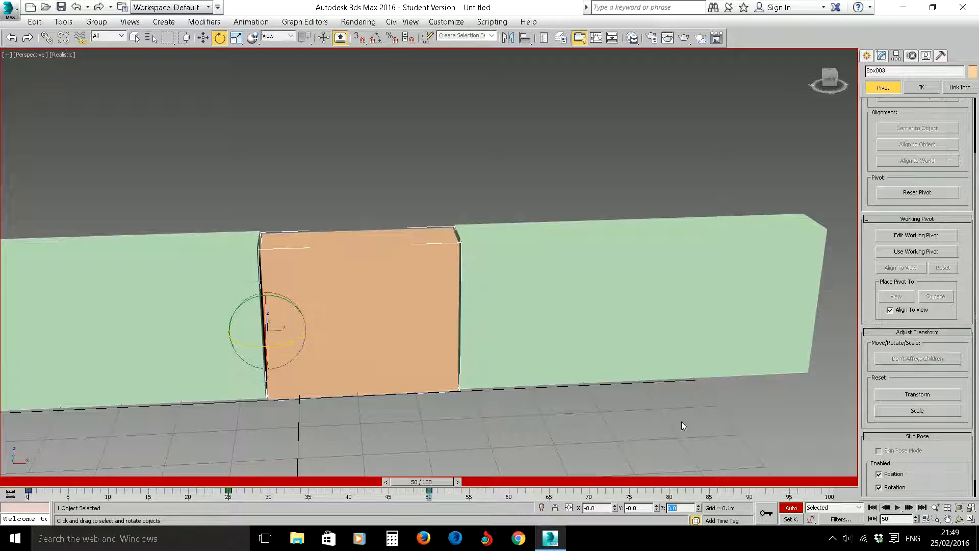
- Scrub the door animation back to frame 0 and switch to the Move tool
{"action": "left_click_drag", "start_coordinate": [417, 481], "coordinate": [20, 488]}
{"action": "key", "text": "e"}
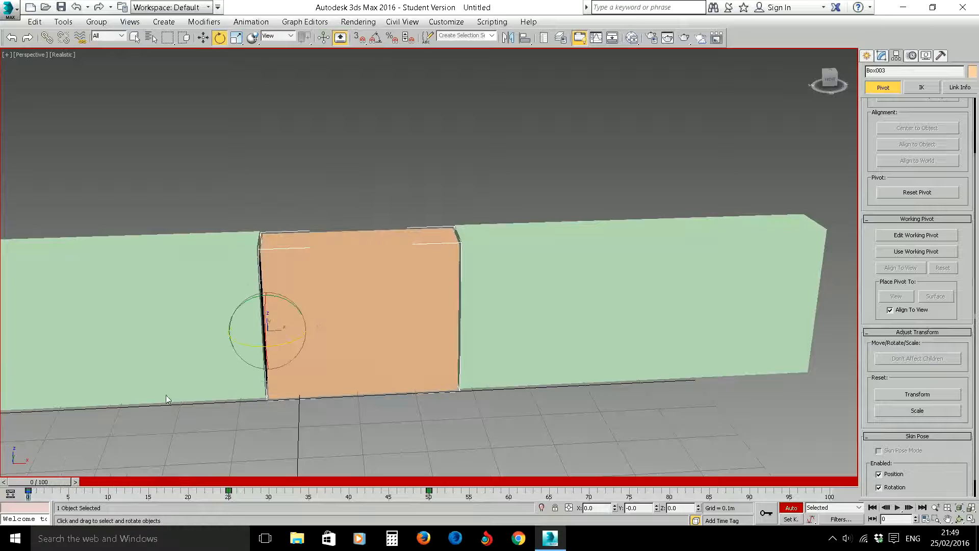
{"action": "scroll", "coordinate": [255, 313], "scroll_direction": "down", "scroll_amount": 5}
{"action": "scroll", "coordinate": [254, 311], "scroll_direction": "up", "scroll_amount": 3}
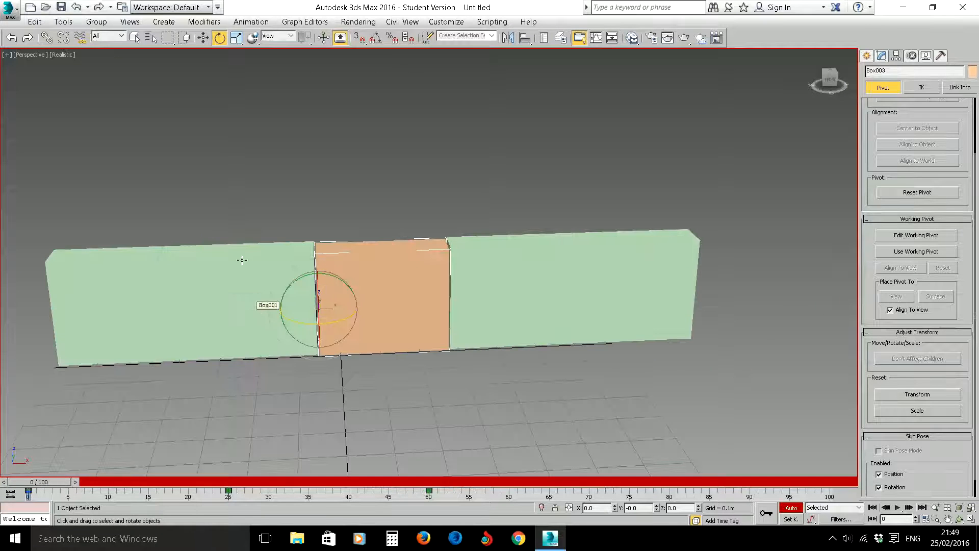
{"action": "left_click", "coordinate": [203, 37]}
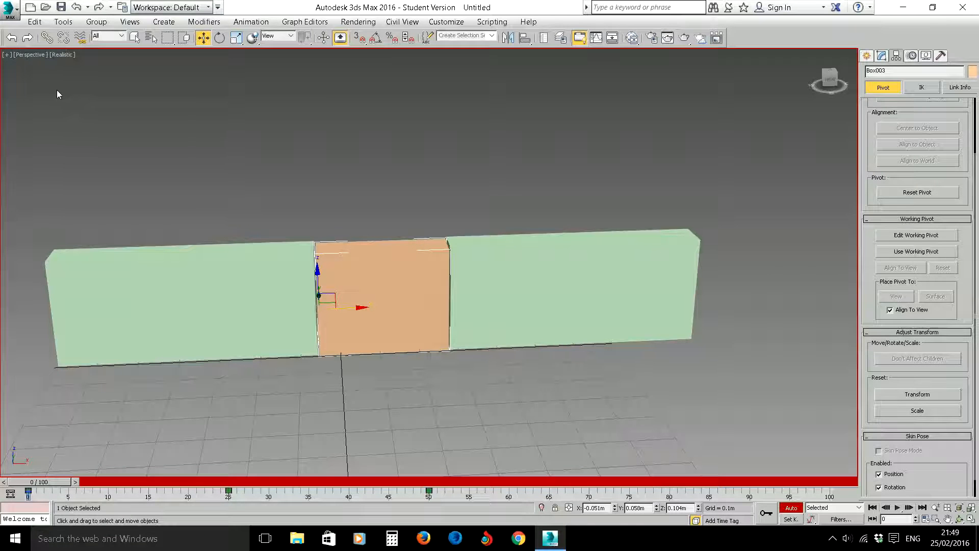
- Start exporting the scene as an Autodesk FBX file named doorAnim on the Desktop
{"action": "left_click", "coordinate": [10, 9]}
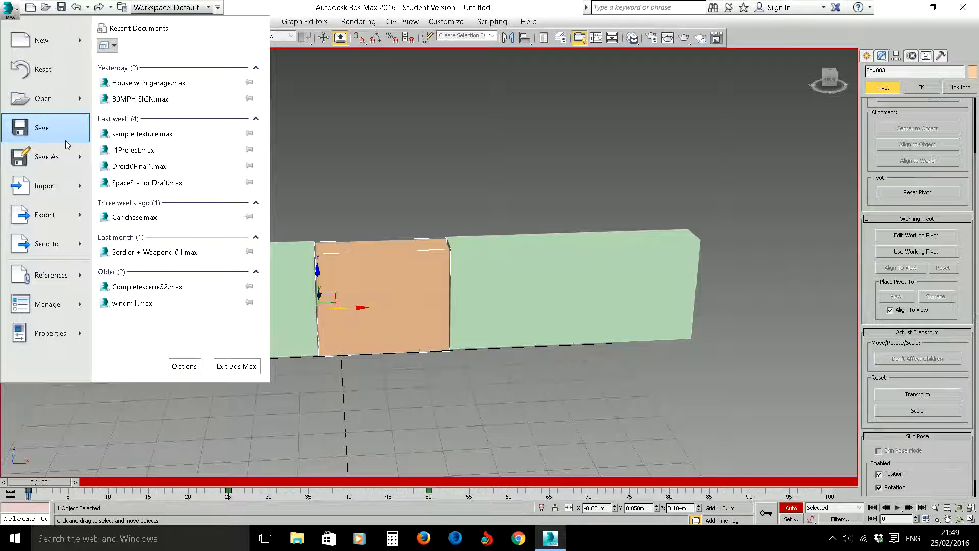
{"action": "left_click", "coordinate": [313, 146]}
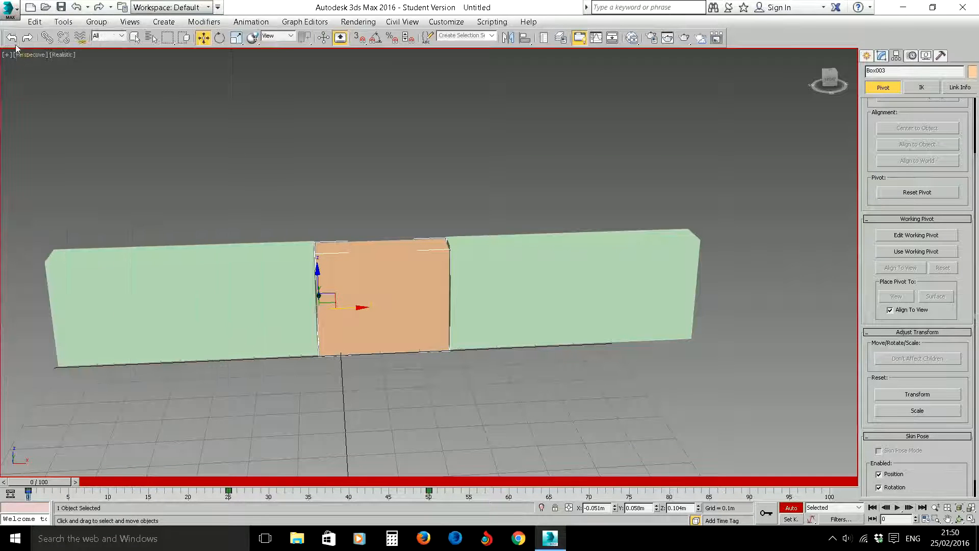
{"action": "left_click", "coordinate": [10, 9]}
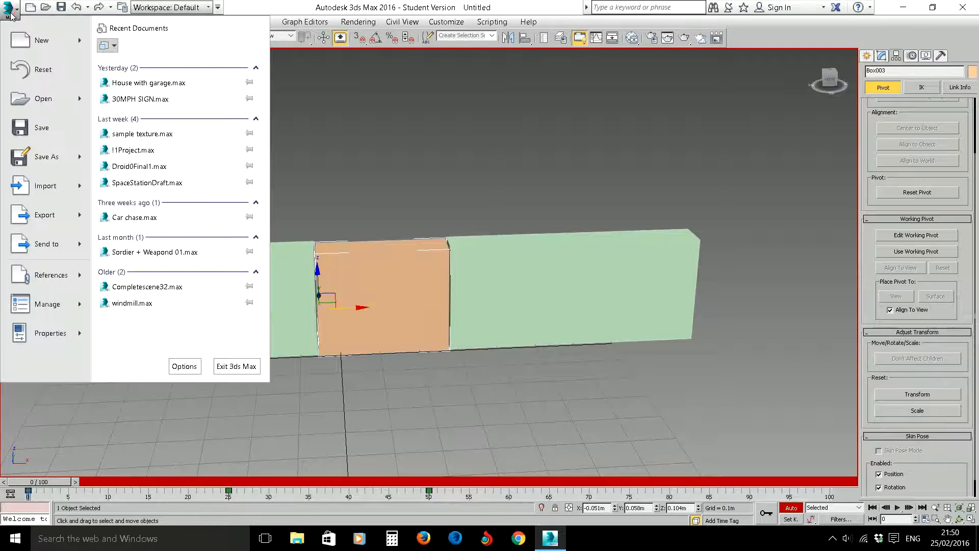
{"action": "left_click", "coordinate": [45, 224]}
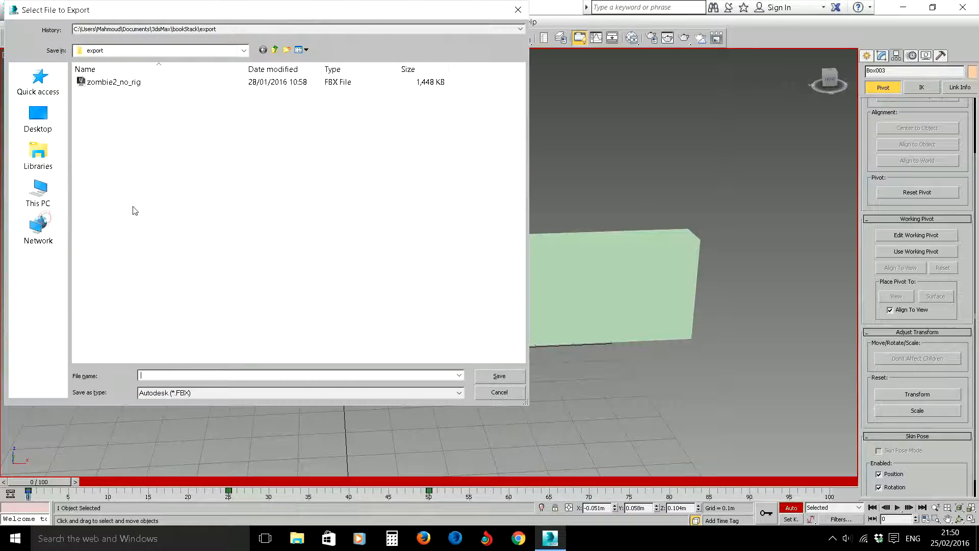
{"action": "left_click", "coordinate": [39, 117]}
{"action": "left_click", "coordinate": [173, 376]}
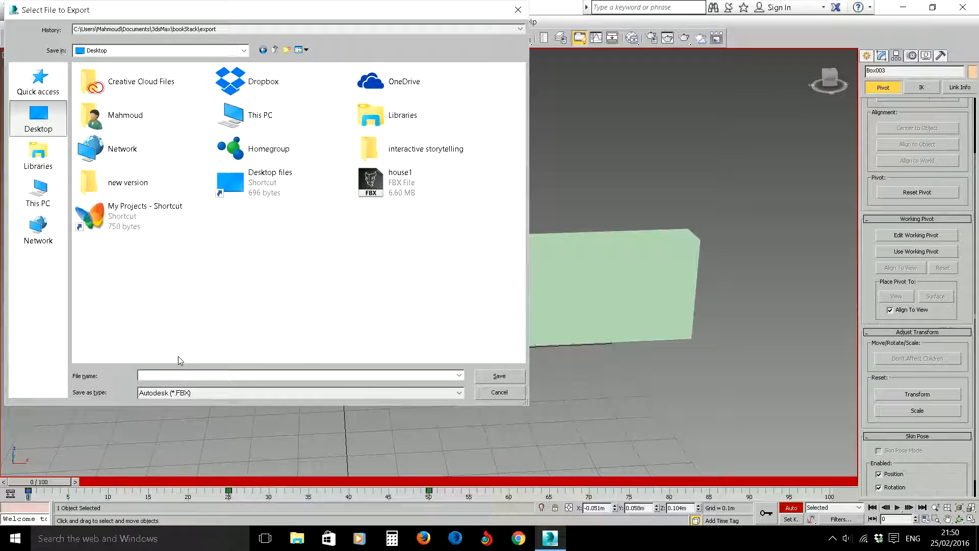
{"action": "type", "text": "doorAnim"}
{"action": "double_click", "coordinate": [179, 396]}
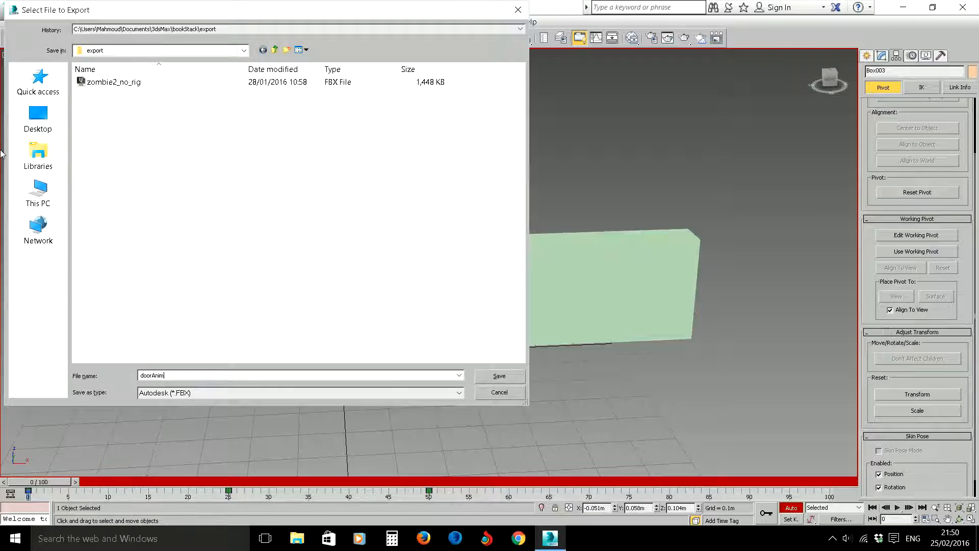
{"action": "left_click", "coordinate": [38, 118]}
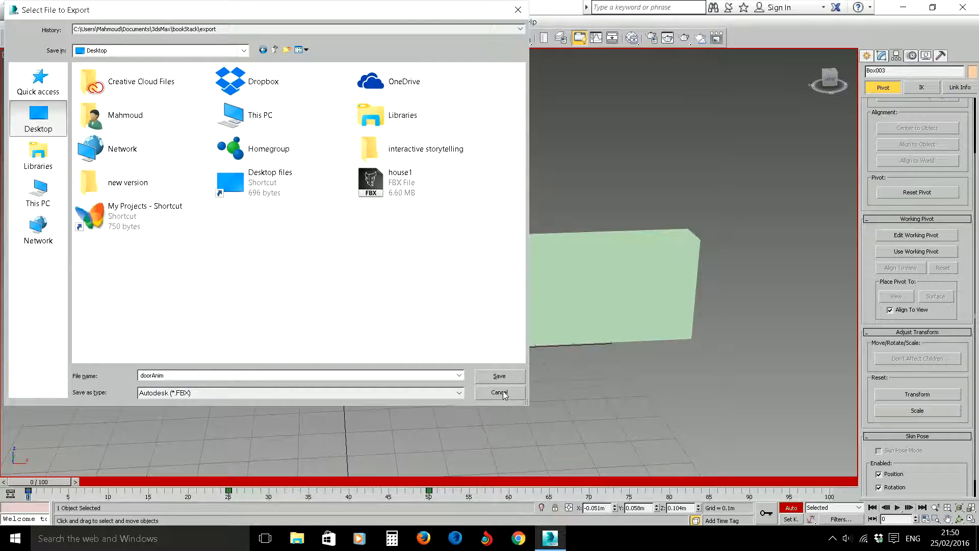
{"action": "left_click", "coordinate": [500, 377]}
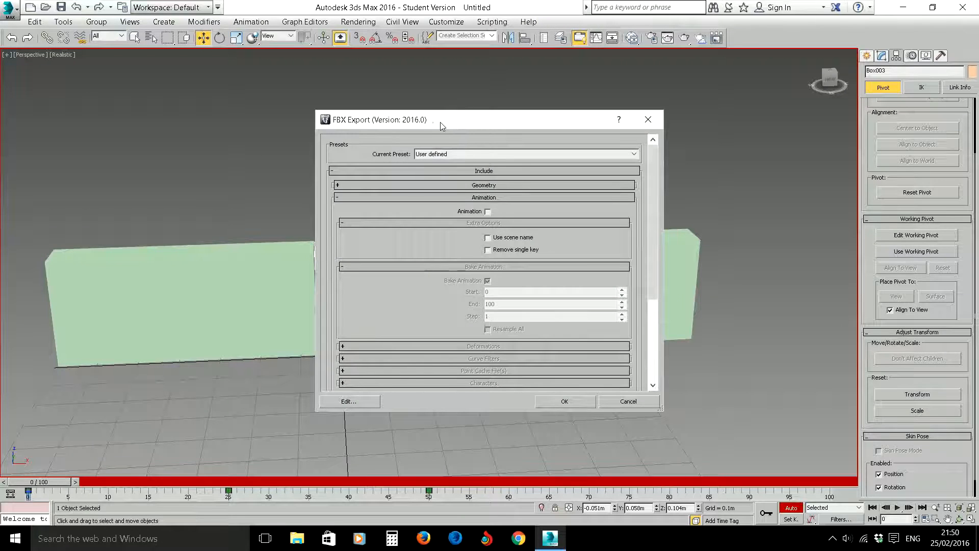
- Include Animation in the FBX export and set the Bake Animation end frame to 50
{"action": "left_click_drag", "start_coordinate": [442, 126], "coordinate": [619, 110]}
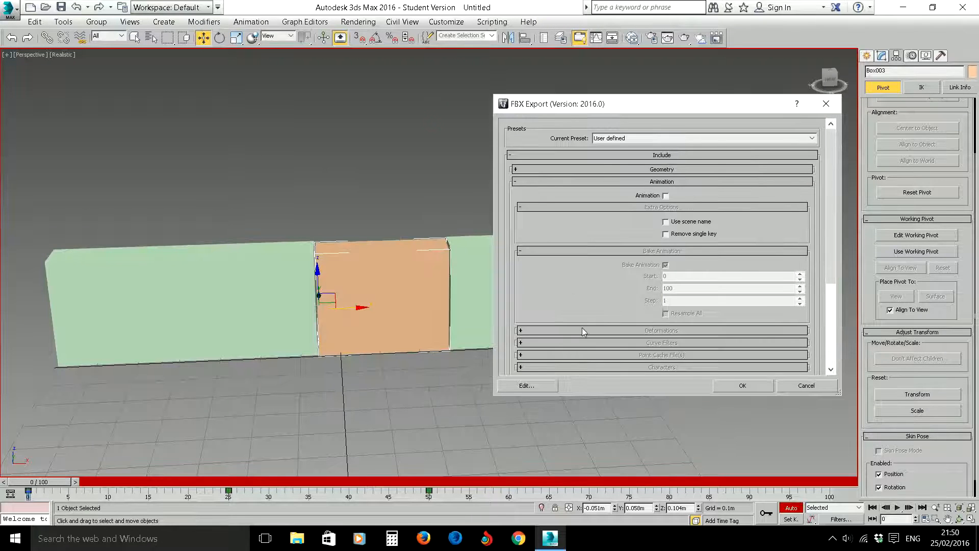
{"action": "double_click", "coordinate": [605, 394]}
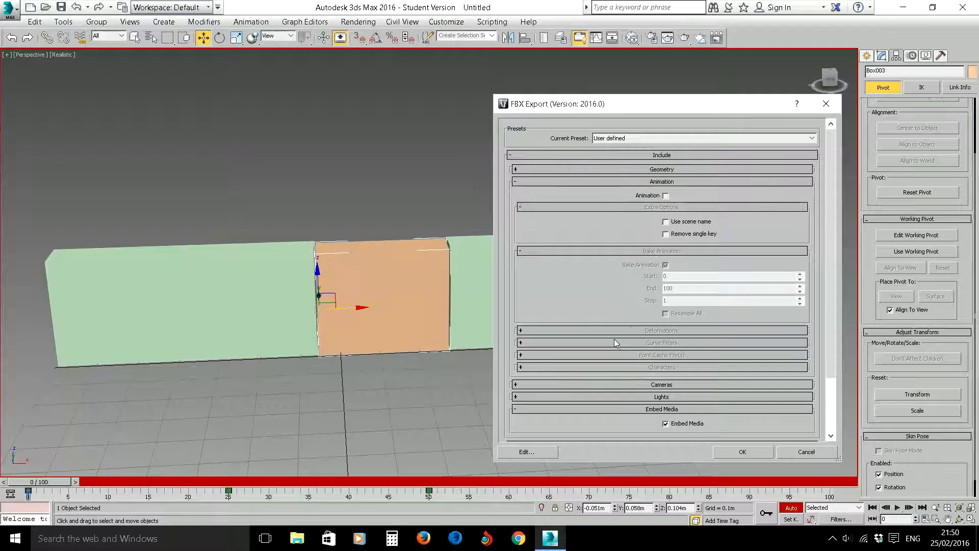
{"action": "left_click", "coordinate": [666, 195]}
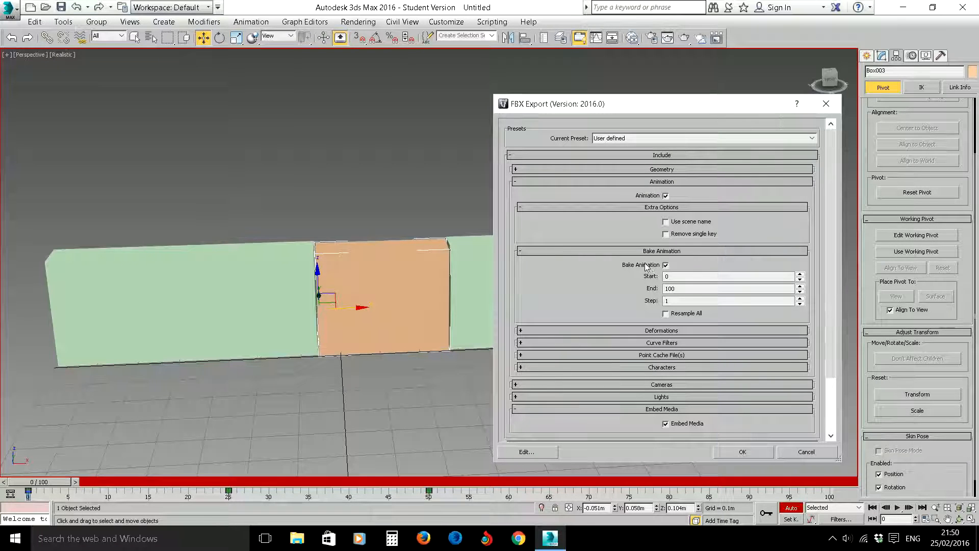
{"action": "left_click_drag", "start_coordinate": [677, 289], "coordinate": [655, 288]}
{"action": "type", "text": "50"}
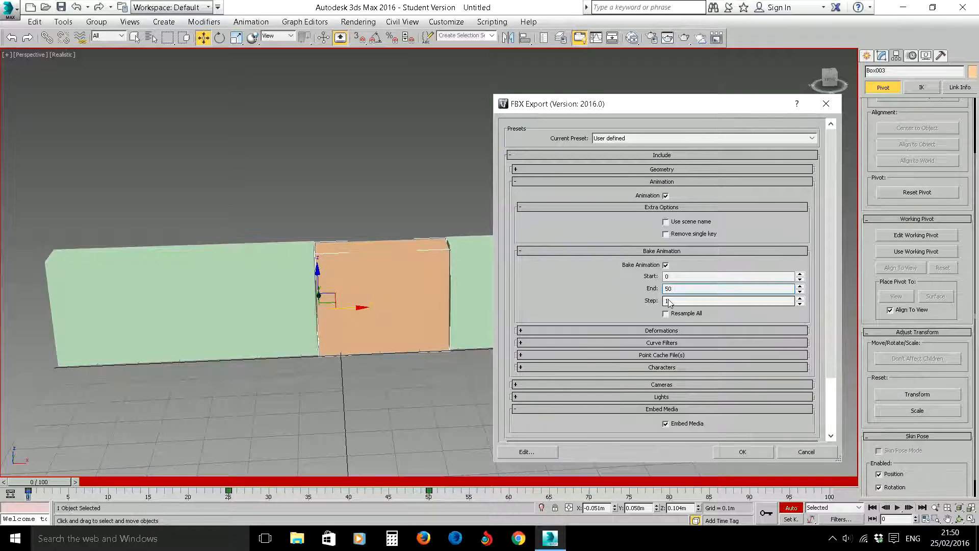
- Switch Embed Media off and on again in the FBX options and run the export
{"action": "left_click", "coordinate": [666, 423]}
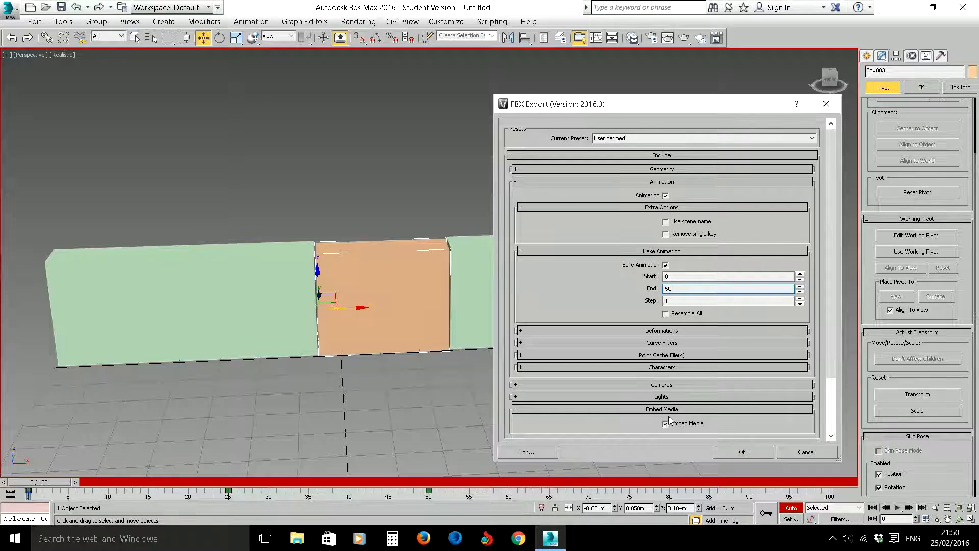
{"action": "left_click_drag", "start_coordinate": [833, 339], "coordinate": [836, 393]}
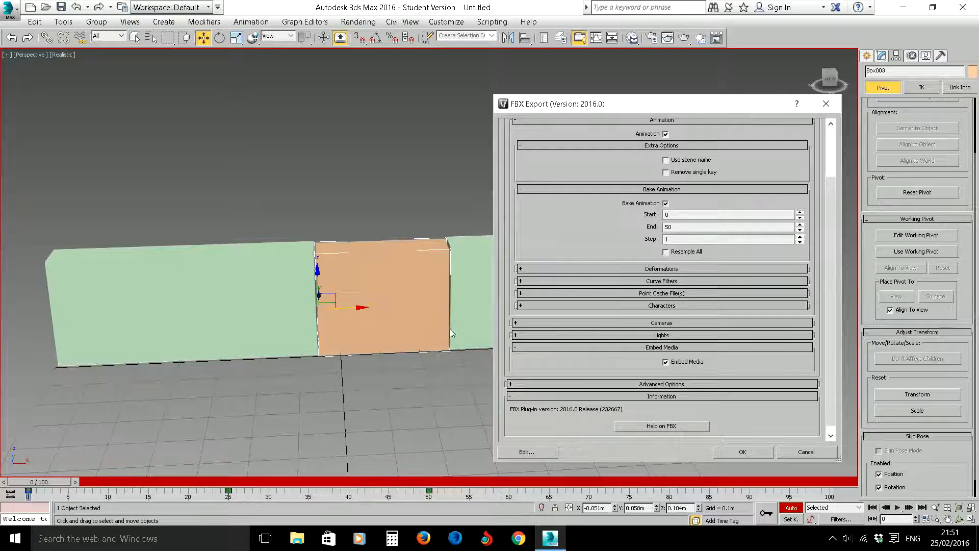
{"action": "left_click", "coordinate": [676, 363]}
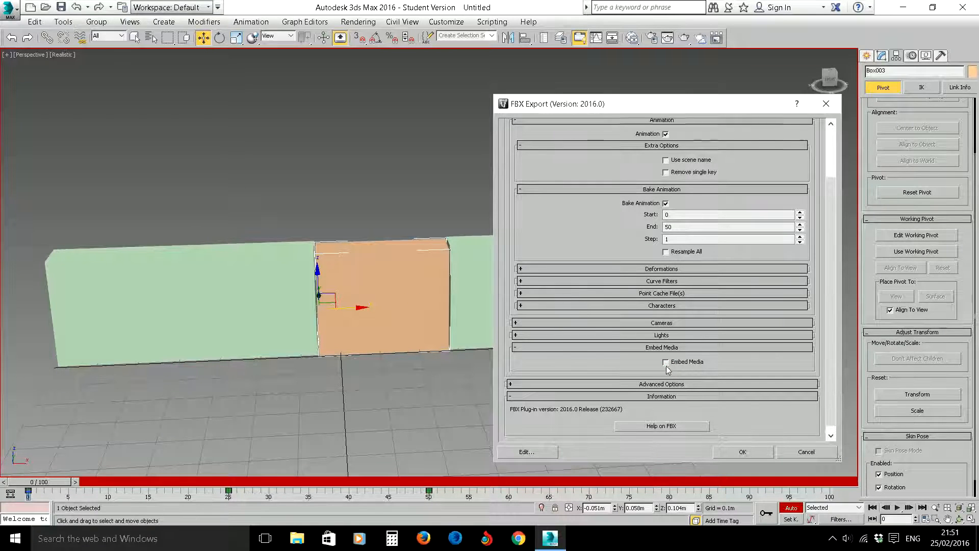
{"action": "left_click", "coordinate": [742, 452]}
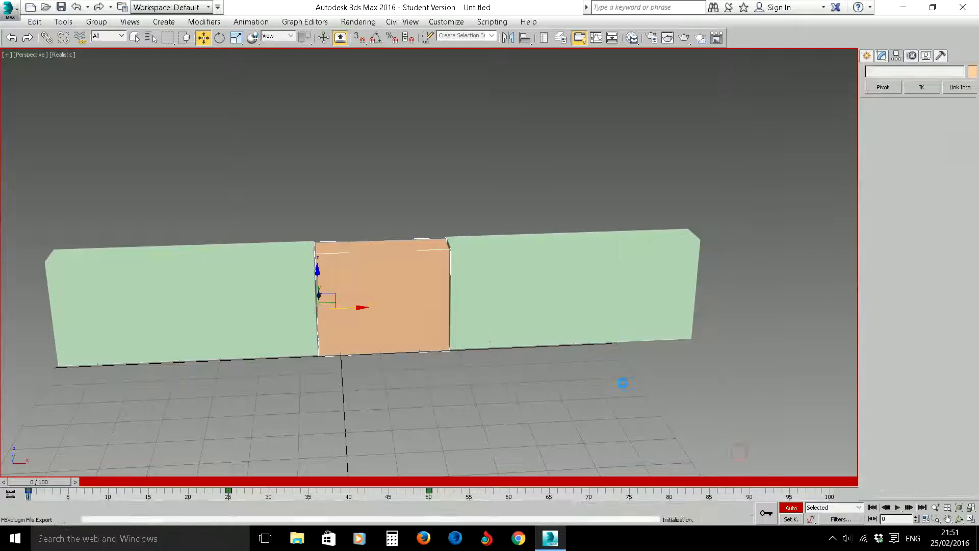
{"action": "key", "text": "q"}
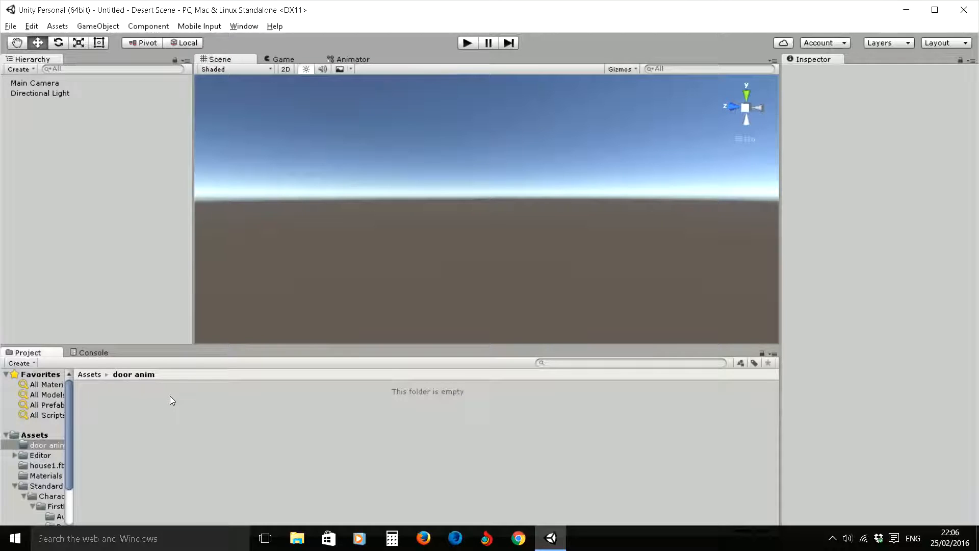
- In Unity, create a folder named "3d models" inside the project's door anim folder
{"action": "right_click", "coordinate": [157, 445]}
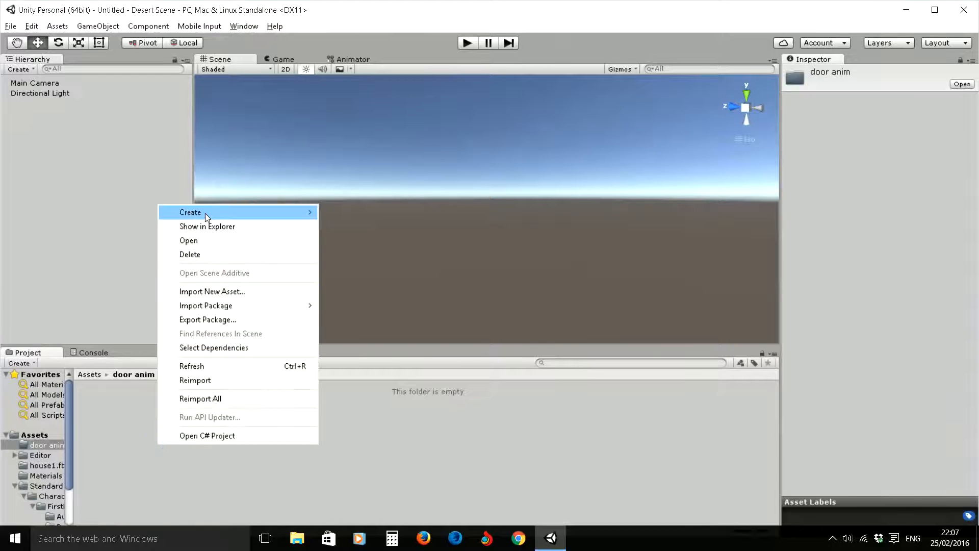
{"action": "mouse_move", "coordinate": [205, 214]}
{"action": "left_click", "coordinate": [356, 193]}
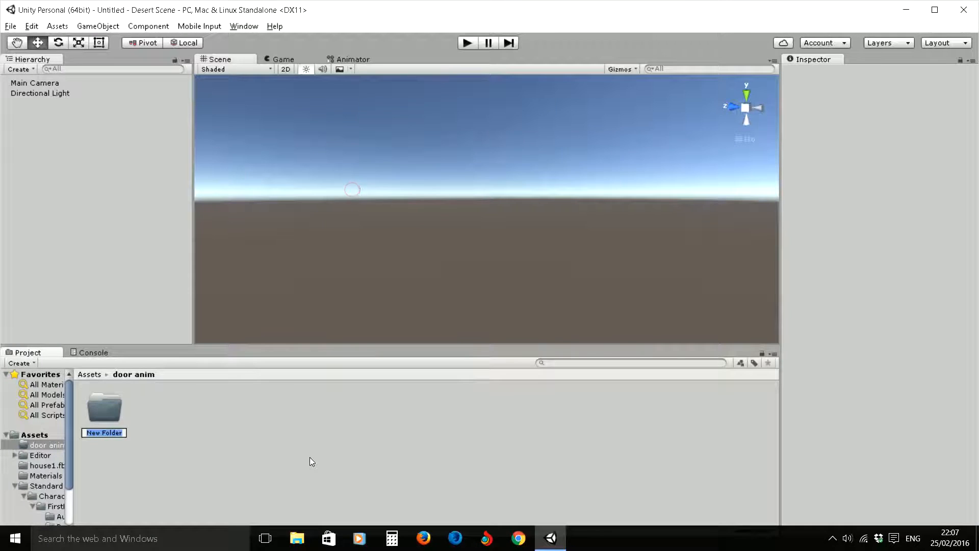
{"action": "type", "text": "3ds"}
{"action": "key", "text": "BackSpace"}
{"action": "type", "text": "models"}
{"action": "key", "text": "Return"}
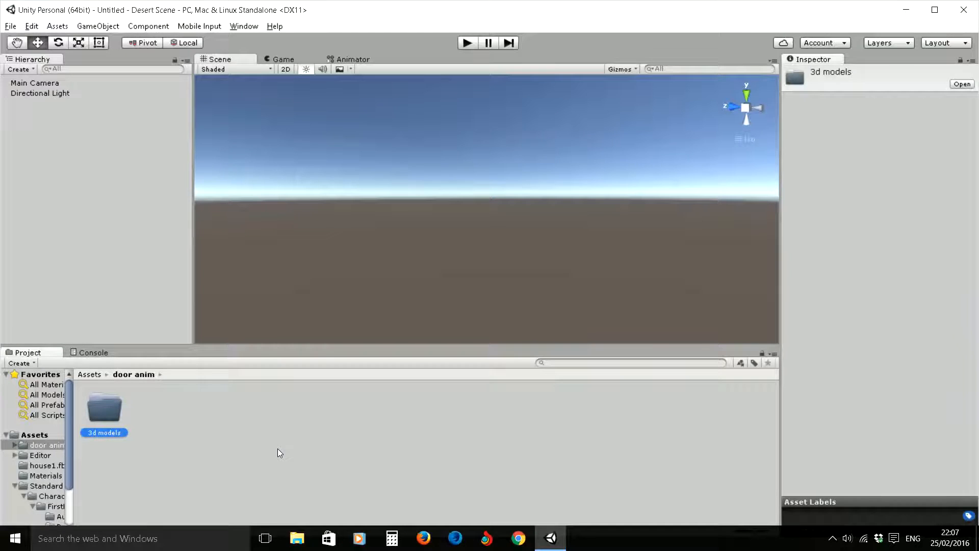
- Import the doorAnim FBX file from the Desktop into the 3d models folder
{"action": "double_click", "coordinate": [104, 408]}
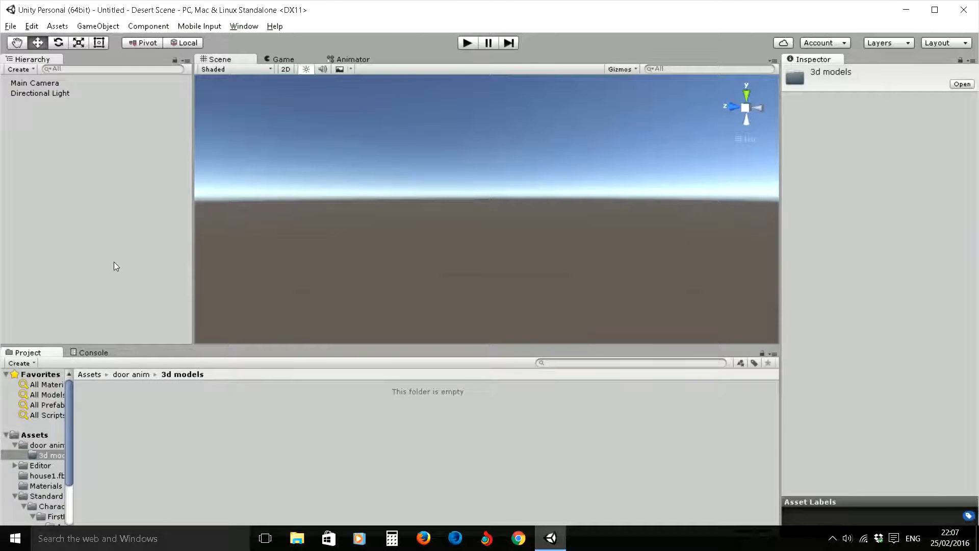
{"action": "left_click", "coordinate": [57, 26]}
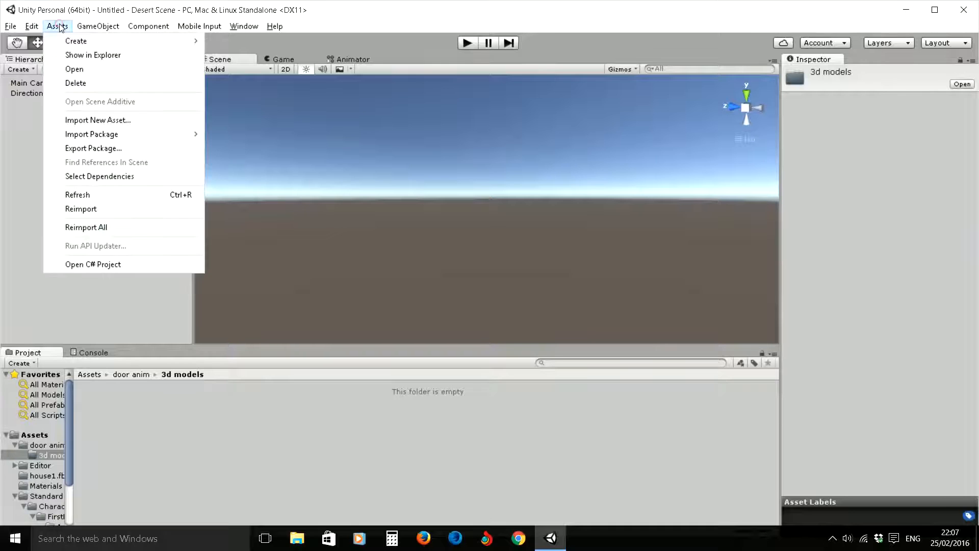
{"action": "left_click", "coordinate": [103, 125]}
{"action": "left_click", "coordinate": [51, 124]}
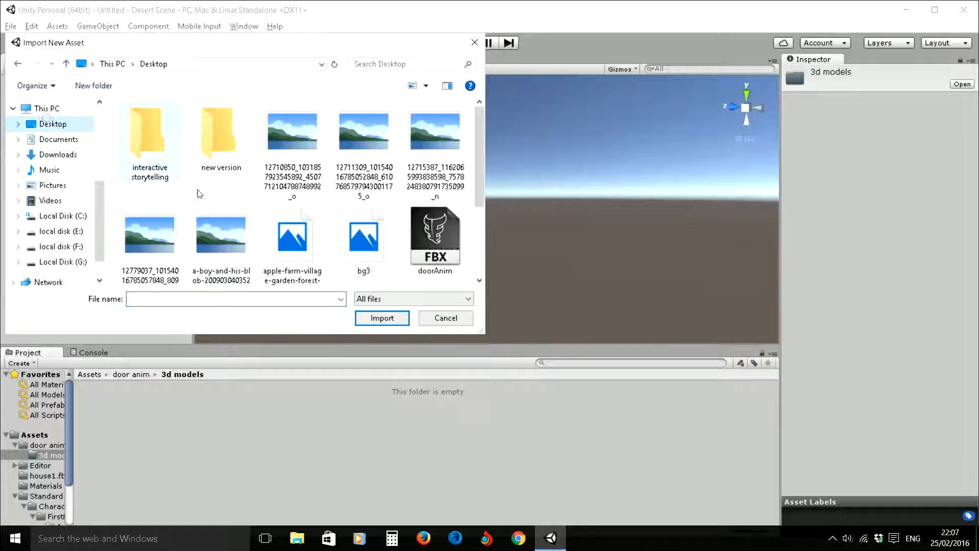
{"action": "left_click_drag", "start_coordinate": [483, 153], "coordinate": [483, 204]}
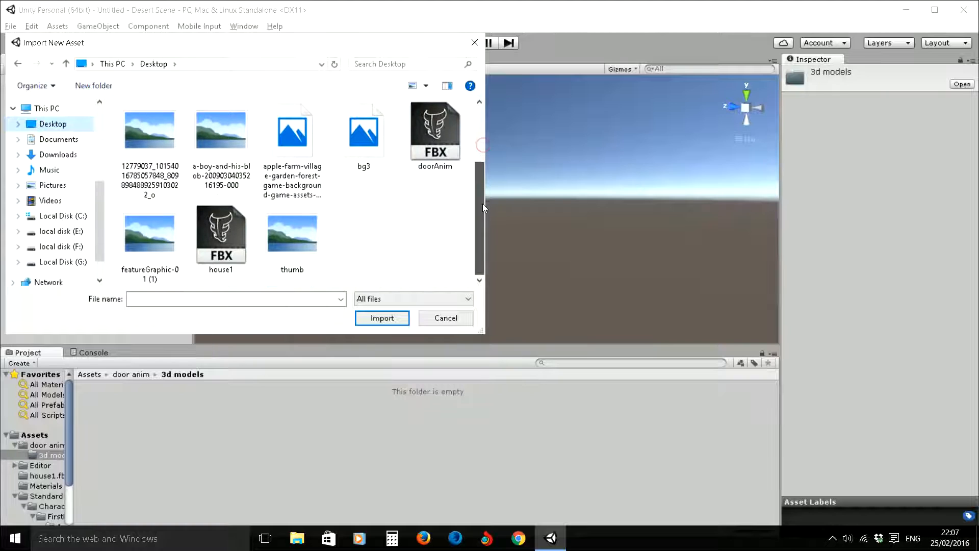
{"action": "left_click", "coordinate": [243, 235]}
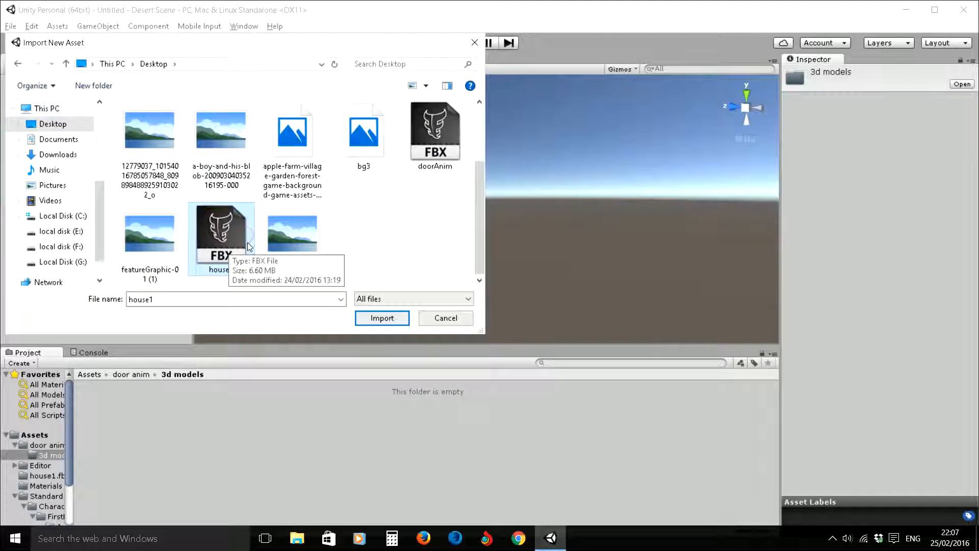
{"action": "left_click", "coordinate": [436, 157]}
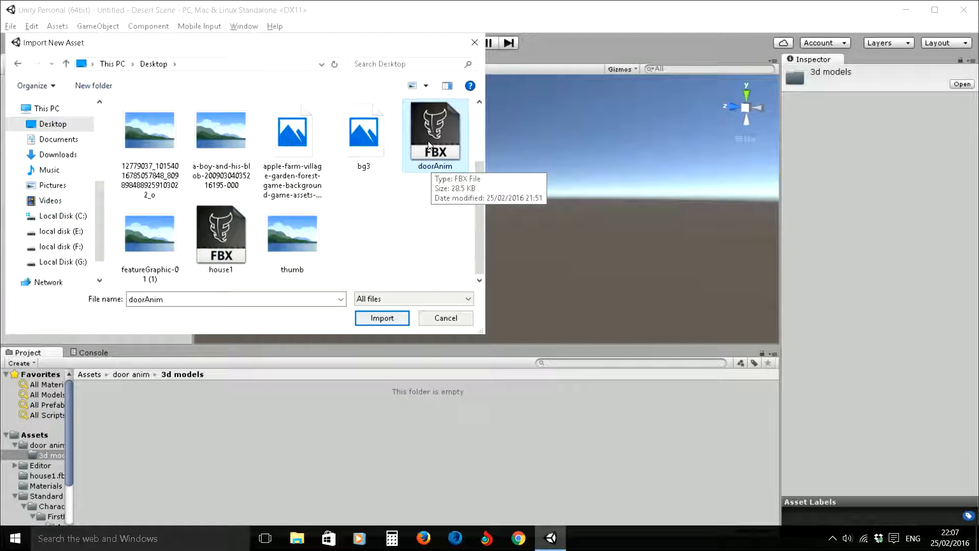
{"action": "double_click", "coordinate": [430, 139]}
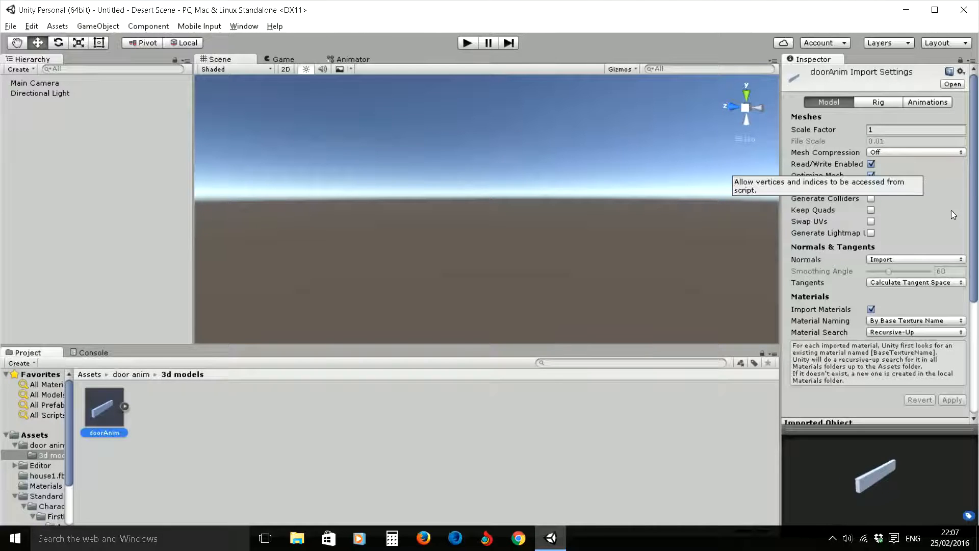
- Enable Generate Colliders in the doorAnim model import settings and apply the change
{"action": "mouse_move", "coordinate": [975, 178]}
{"action": "left_mouse_down"}
{"action": "mouse_move", "coordinate": [975, 198]}
{"action": "mouse_move", "coordinate": [972, 173]}
{"action": "left_mouse_up"}
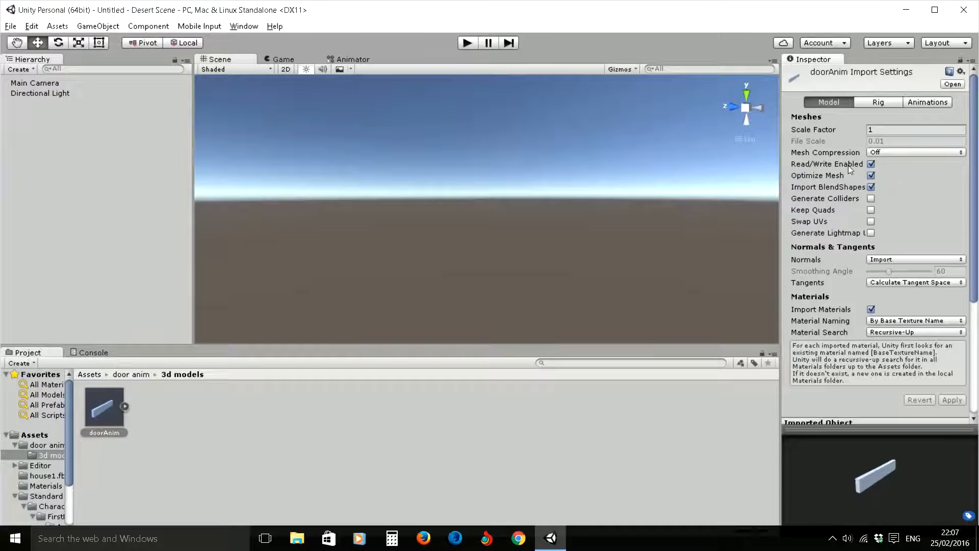
{"action": "left_click", "coordinate": [872, 129]}
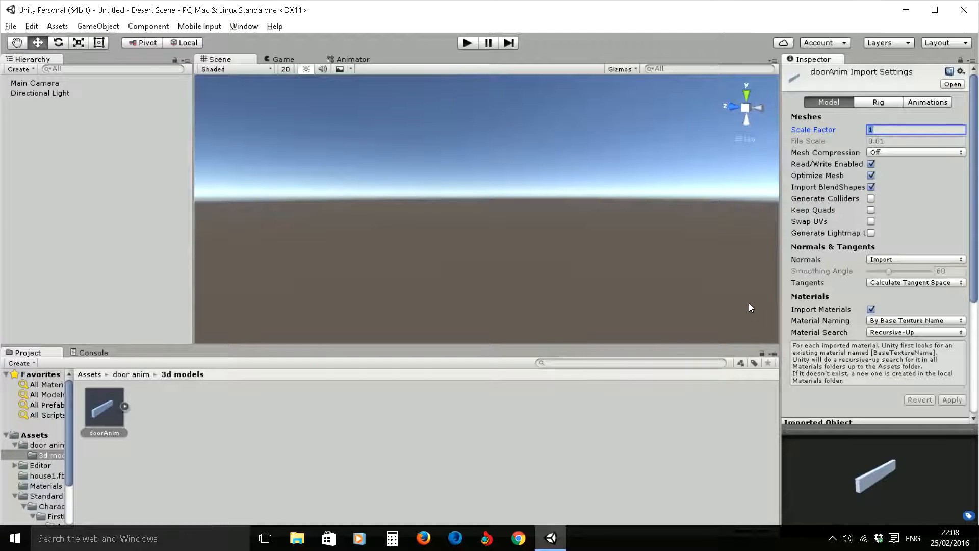
{"action": "left_click", "coordinate": [871, 198]}
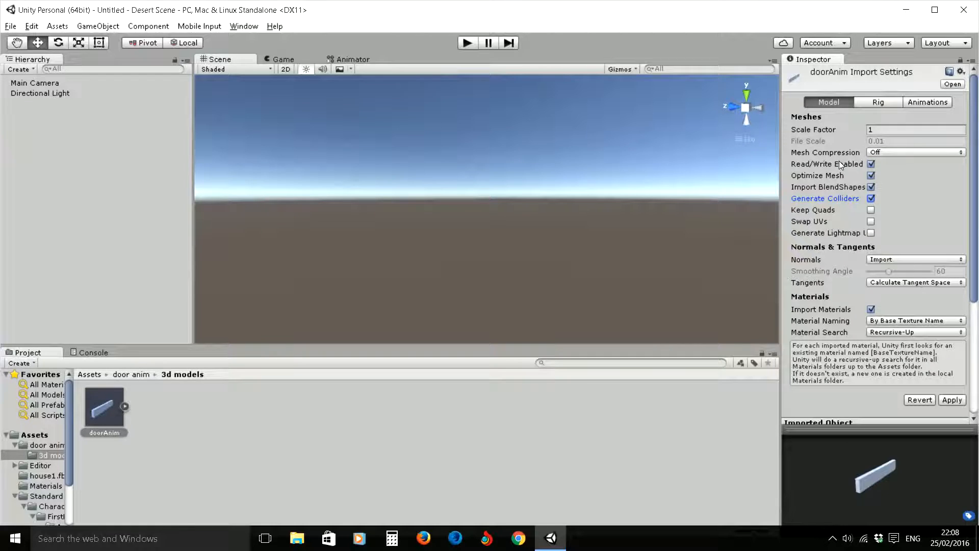
{"action": "left_click", "coordinate": [950, 401]}
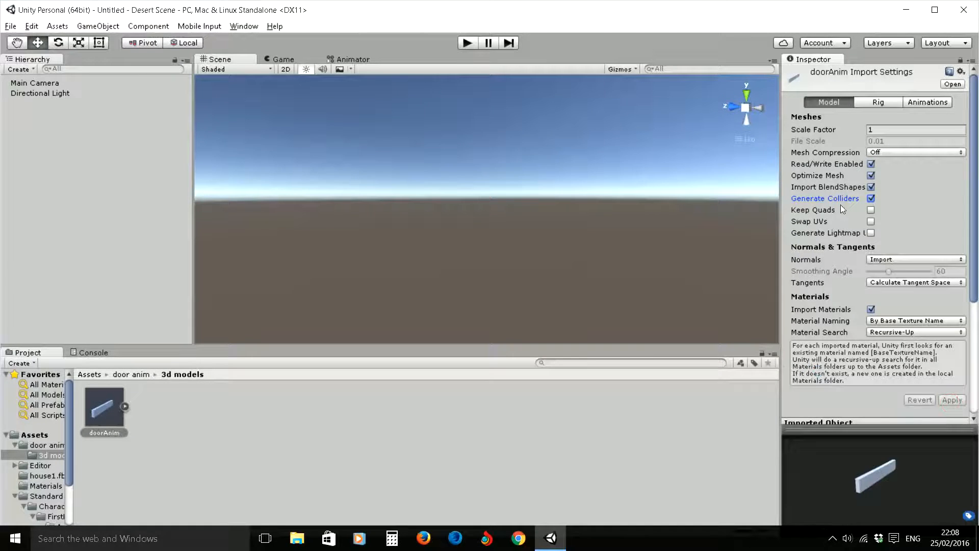
- Review the available Animation Type options in the doorAnim rig import settings, leaving the type at Generic
{"action": "left_click", "coordinate": [873, 102]}
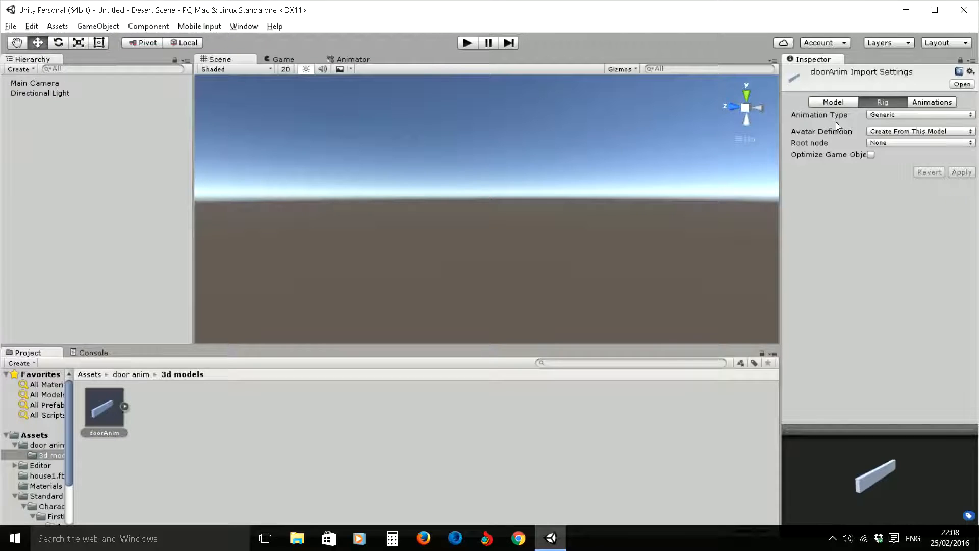
{"action": "left_click", "coordinate": [886, 115]}
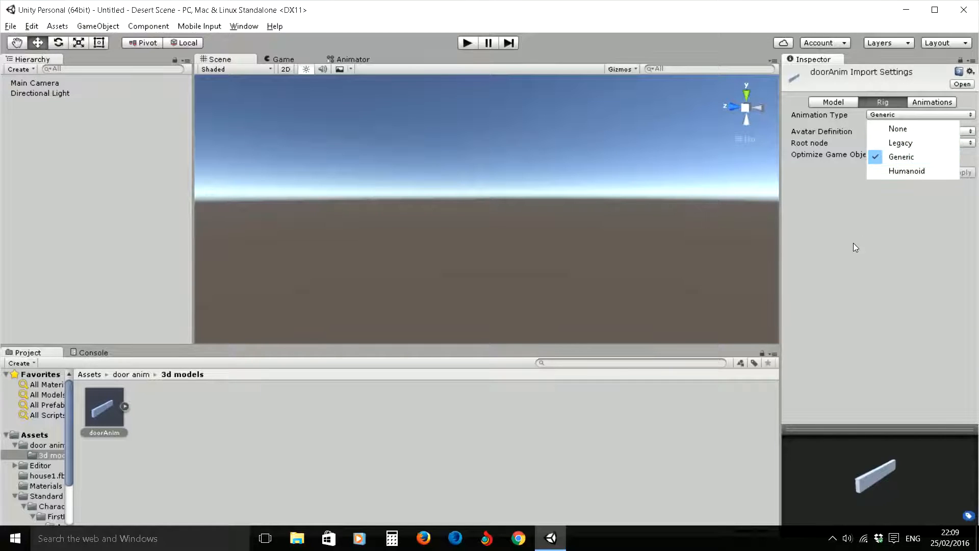
{"action": "left_click", "coordinate": [812, 270]}
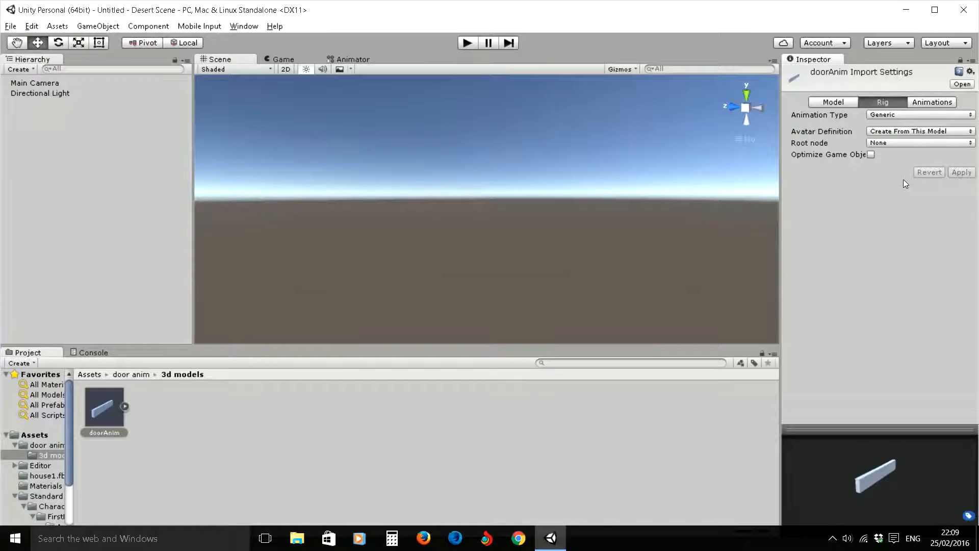
{"action": "left_click", "coordinate": [925, 101]}
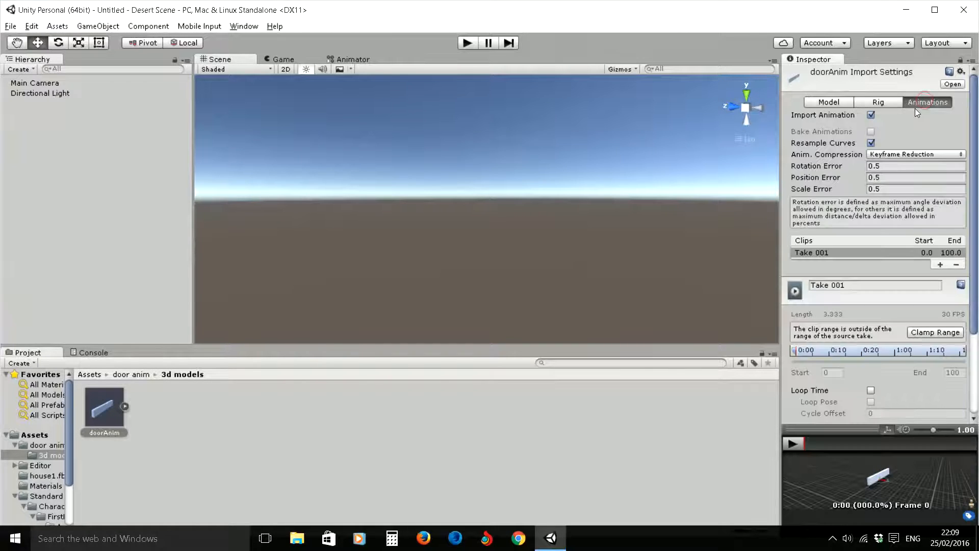
{"action": "left_click", "coordinate": [888, 101]}
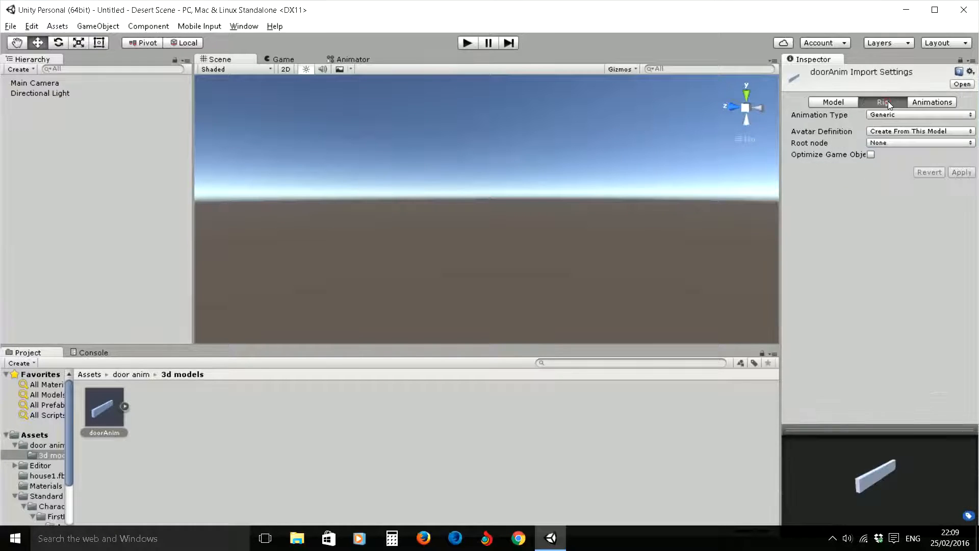
- Enlarge the preview of the doorAnim animation import settings and play the Take 001 clip
{"action": "left_click", "coordinate": [921, 102]}
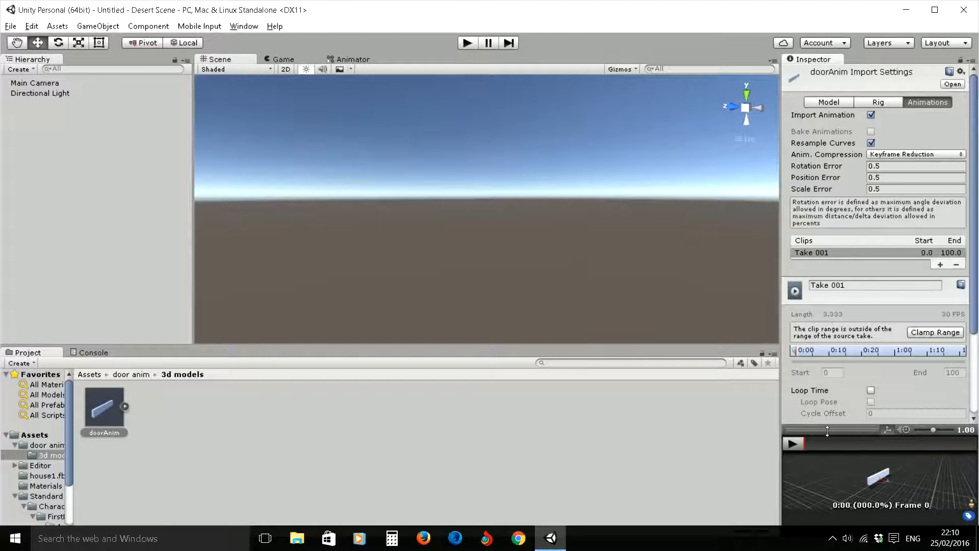
{"action": "left_click_drag", "start_coordinate": [825, 430], "coordinate": [825, 324]}
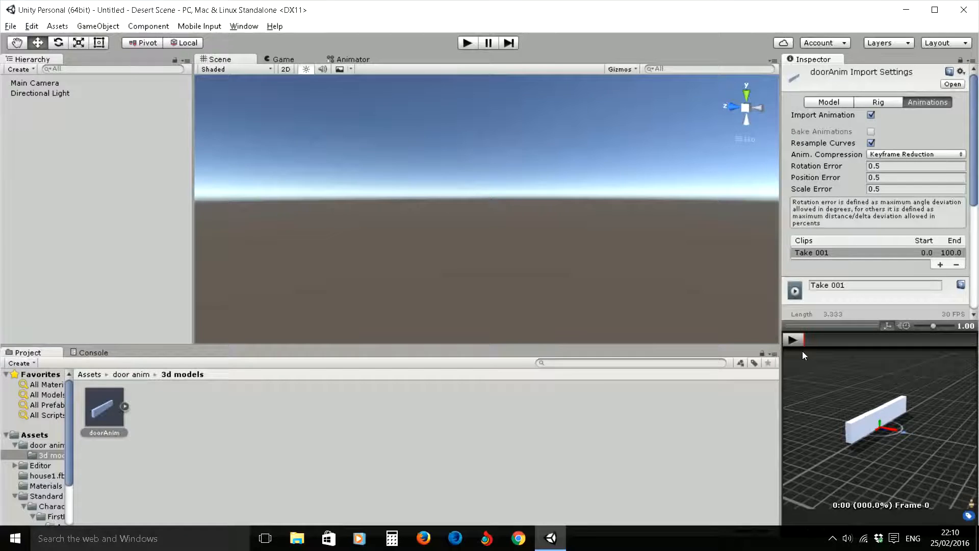
{"action": "left_click", "coordinate": [793, 340]}
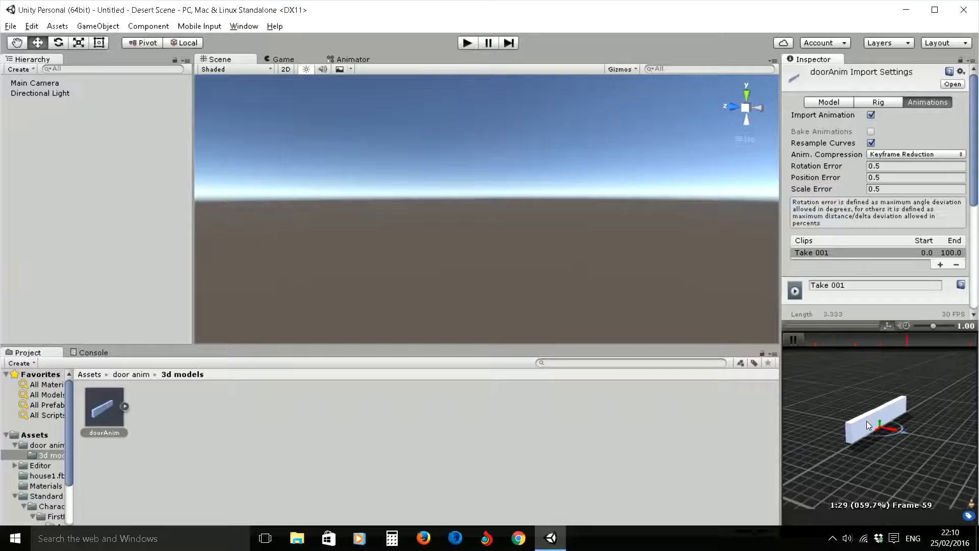
{"action": "left_click", "coordinate": [796, 341]}
- Clamp the Take 001 clip to the source range and set both its start and end frames to 1
{"action": "left_click_drag", "start_coordinate": [975, 186], "coordinate": [975, 228]}
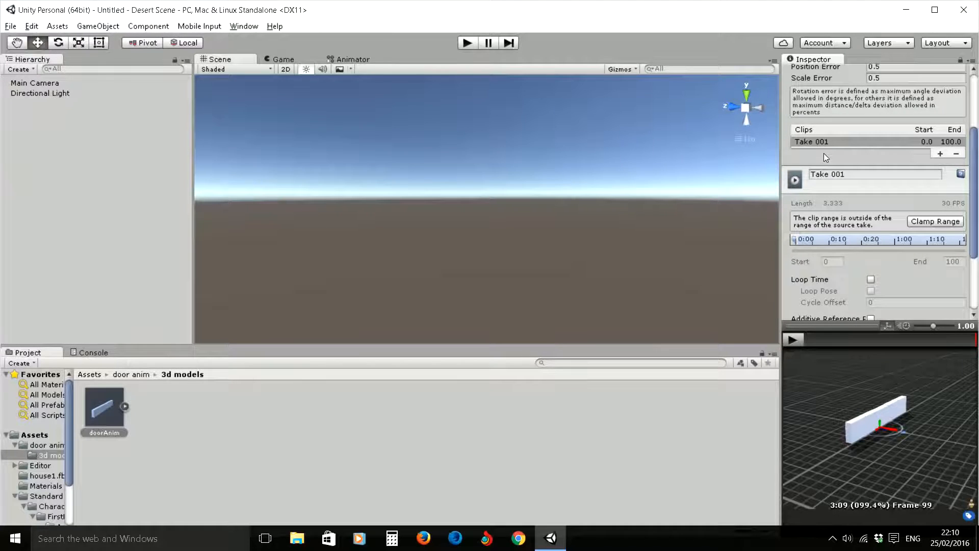
{"action": "left_click", "coordinate": [926, 222]}
{"action": "left_click", "coordinate": [833, 237]}
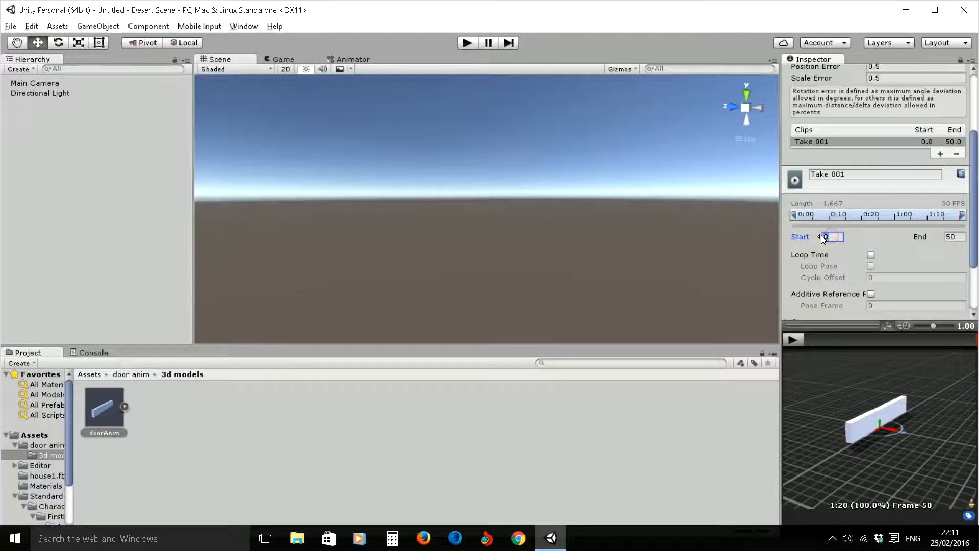
{"action": "left_click", "coordinate": [948, 237]}
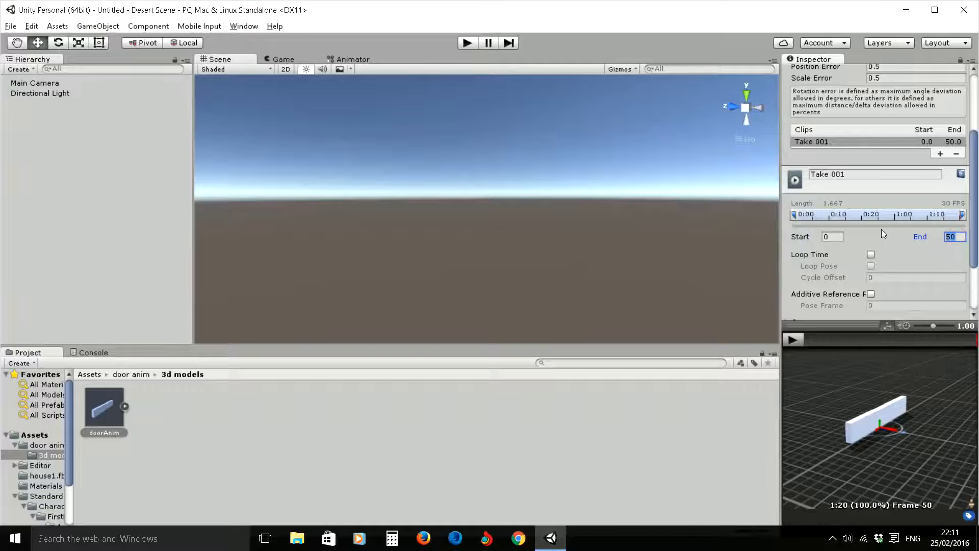
{"action": "left_click", "coordinate": [832, 236]}
{"action": "type", "text": "1"}
{"action": "left_click", "coordinate": [955, 237]}
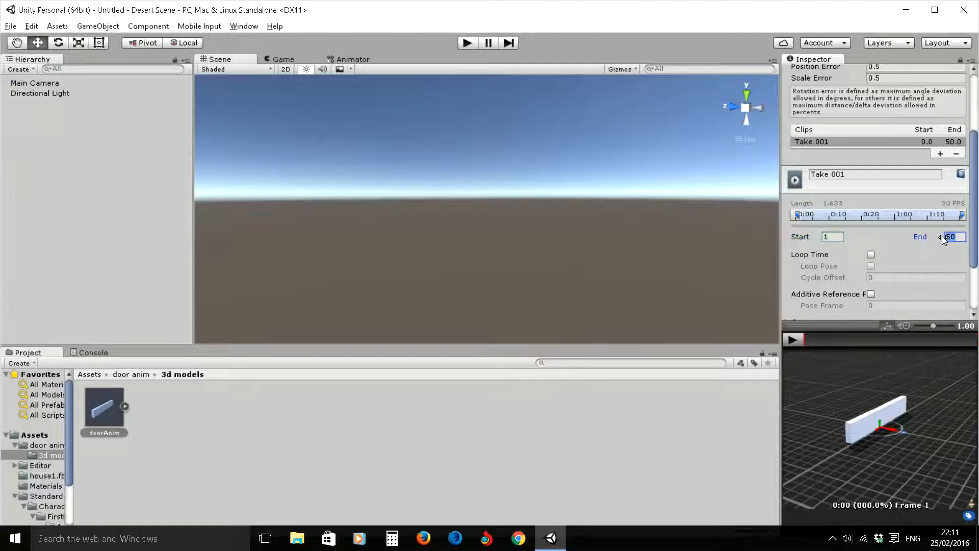
{"action": "type", "text": "1"}
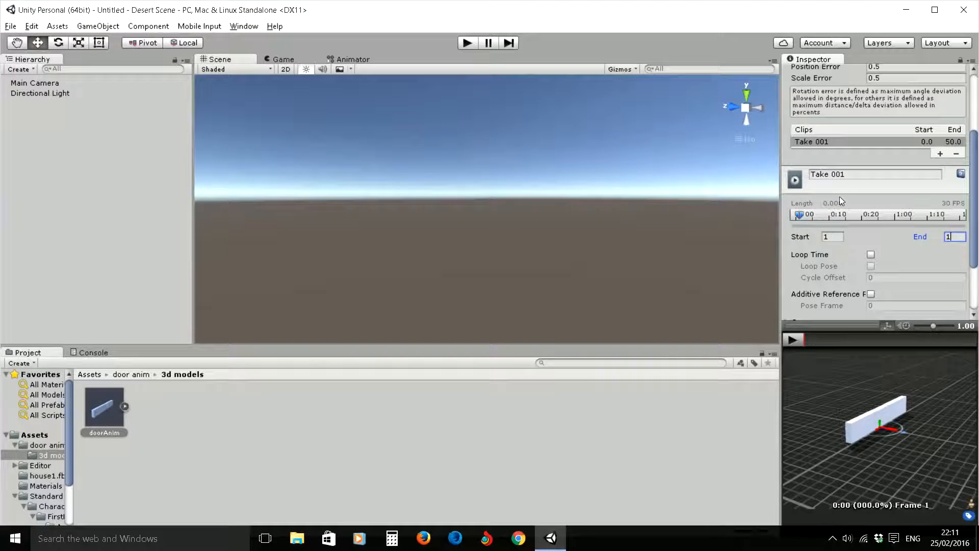
- Add a second animation clip and enter Idle as the clip name
{"action": "left_click", "coordinate": [849, 174]}
{"action": "left_click", "coordinate": [851, 177]}
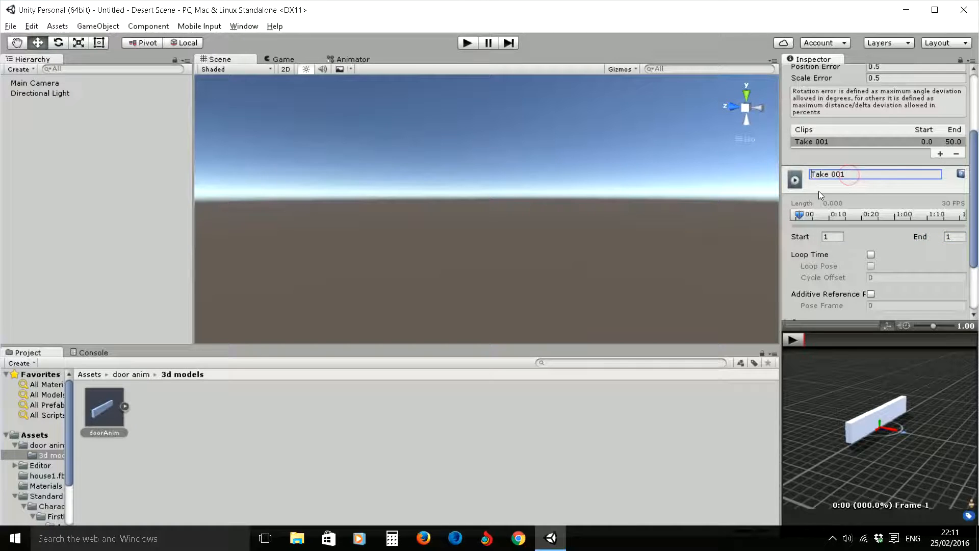
{"action": "left_click_drag", "start_coordinate": [852, 178], "coordinate": [805, 173]}
{"action": "key", "text": "BackSpace"}
{"action": "type", "text": "Idle"}
{"action": "left_click", "coordinate": [940, 153]}
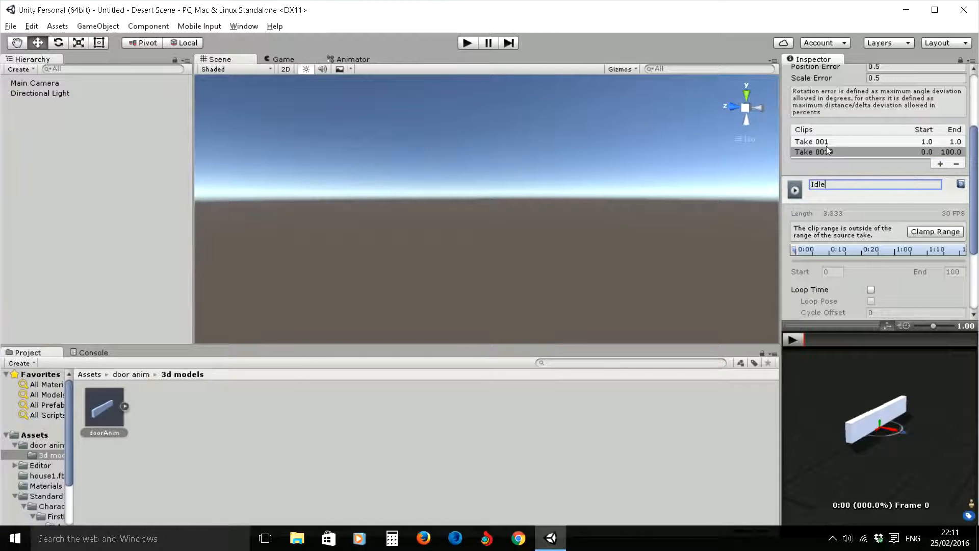
{"action": "key", "text": "Return"}
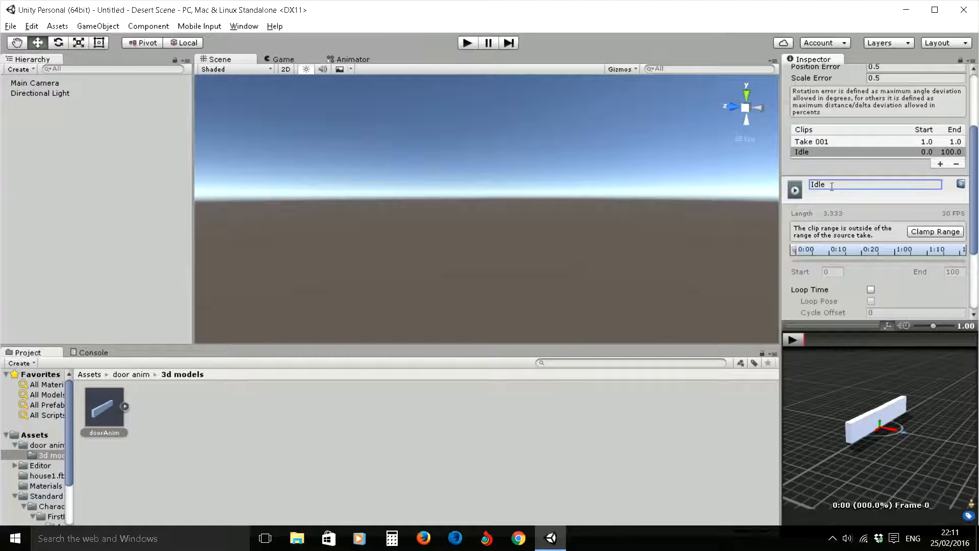
- Rename the first clip, Take 001, as Idle
{"action": "left_click", "coordinate": [810, 143]}
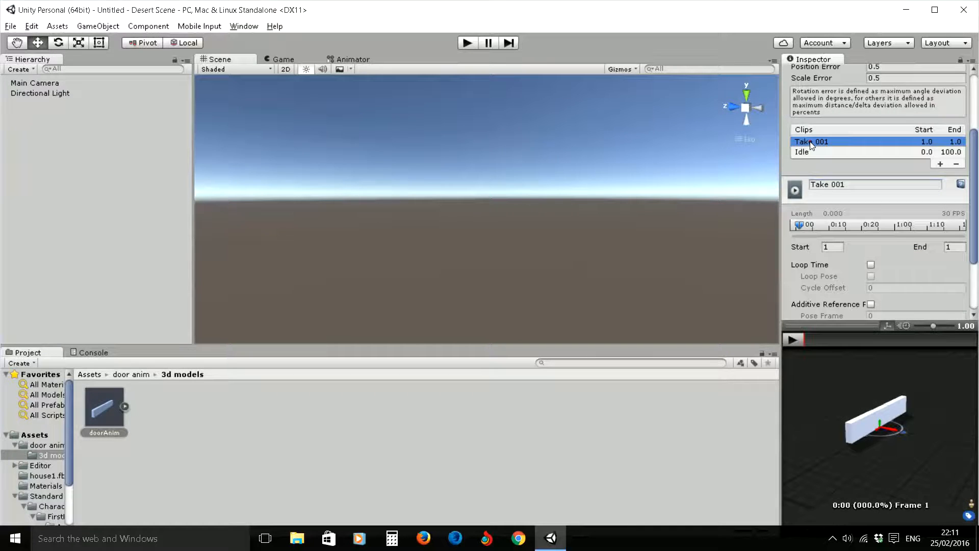
{"action": "left_click", "coordinate": [841, 183]}
{"action": "left_click_drag", "start_coordinate": [848, 185], "coordinate": [809, 188]}
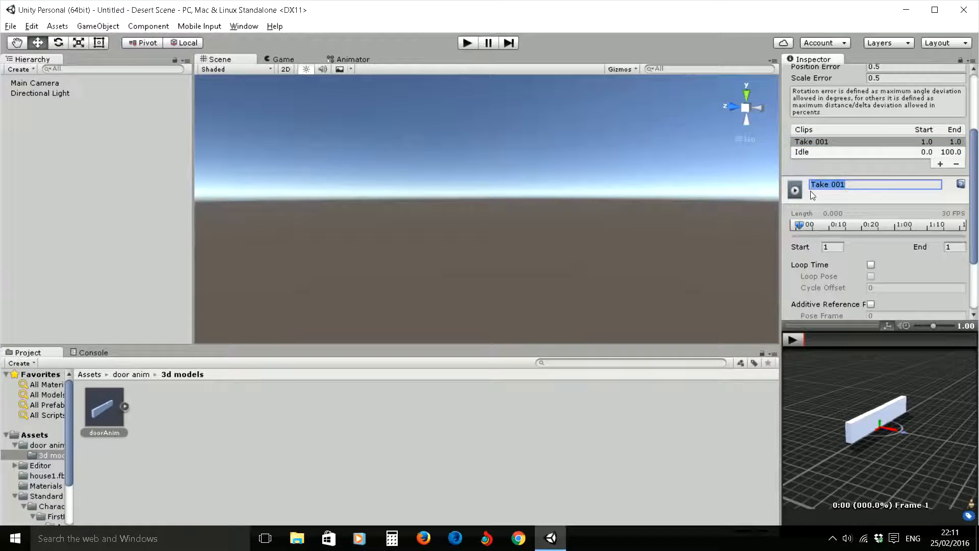
{"action": "type", "text": "Idle"}
- Rename the second clip as DoorOpen and clamp its range to the source take
{"action": "left_click", "coordinate": [801, 153]}
{"action": "left_click", "coordinate": [843, 186]}
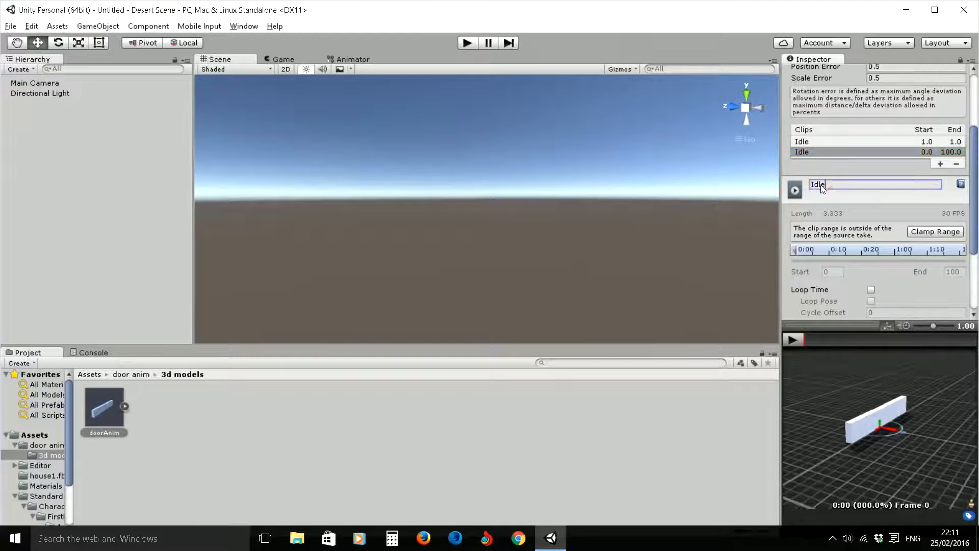
{"action": "left_click_drag", "start_coordinate": [843, 185], "coordinate": [805, 184]}
{"action": "type", "text": "DoorOpen"}
{"action": "key", "text": "Return"}
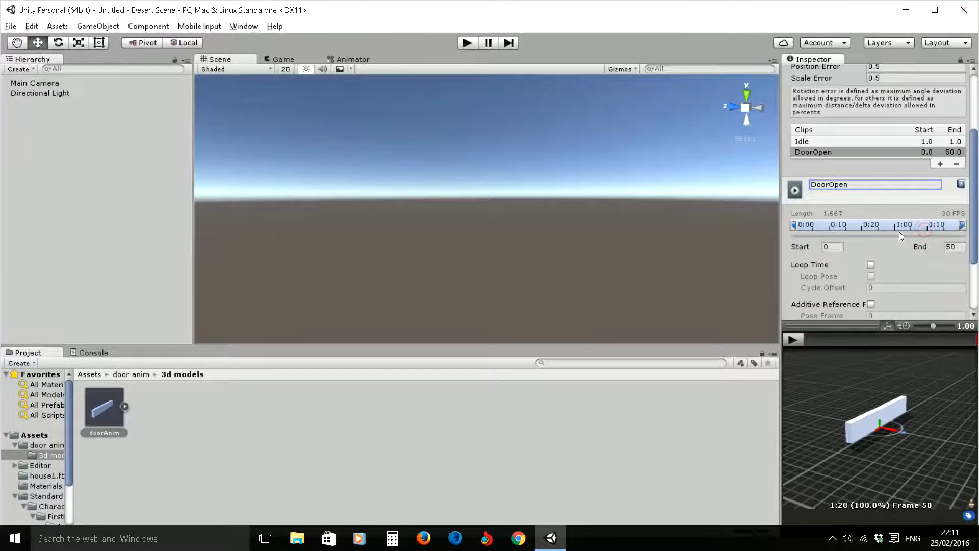
- Set the DoorOpen clip's start frame to 2 and its end frame to 25
{"action": "left_click", "coordinate": [831, 247]}
{"action": "type", "text": "2"}
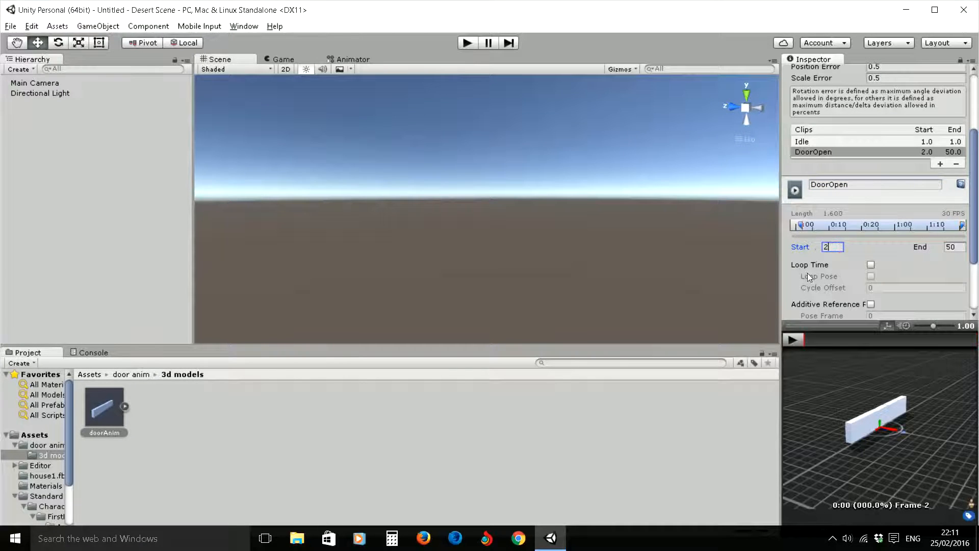
{"action": "left_click", "coordinate": [950, 247]}
{"action": "type", "text": "25"}
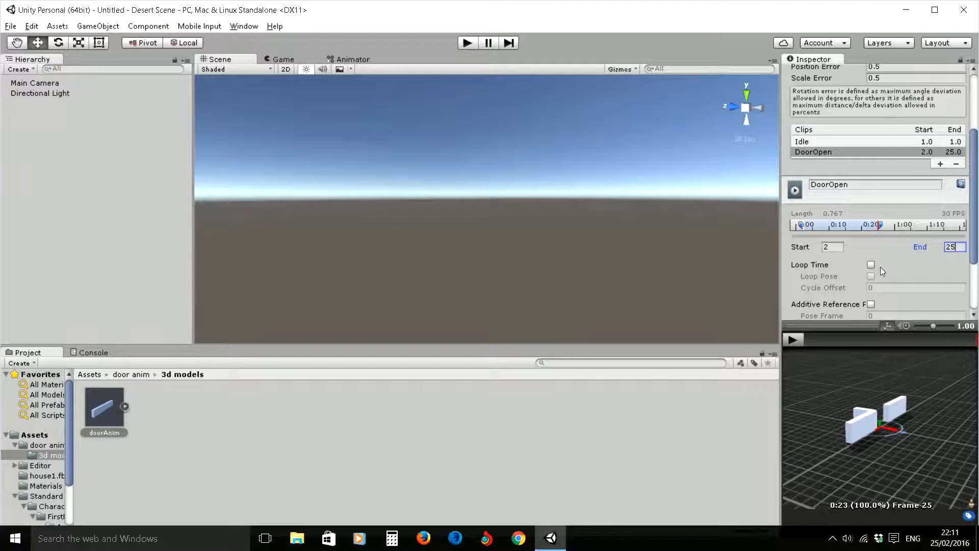
- Add a third animation clip named DoorClose and clamp its range to the source take
{"action": "left_click_drag", "start_coordinate": [974, 190], "coordinate": [973, 226]}
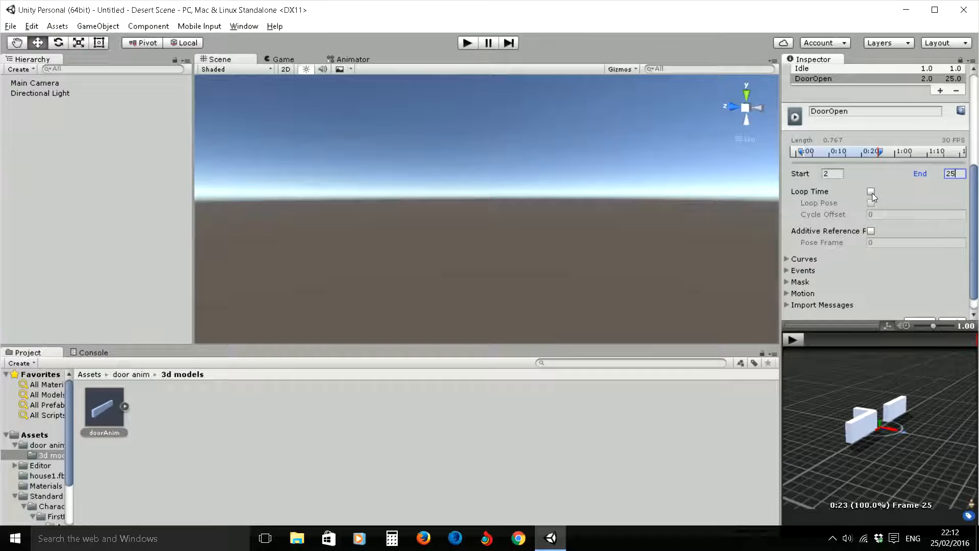
{"action": "mouse_move", "coordinate": [975, 201]}
{"action": "left_mouse_down"}
{"action": "mouse_move", "coordinate": [976, 171]}
{"action": "mouse_move", "coordinate": [975, 205]}
{"action": "left_mouse_up"}
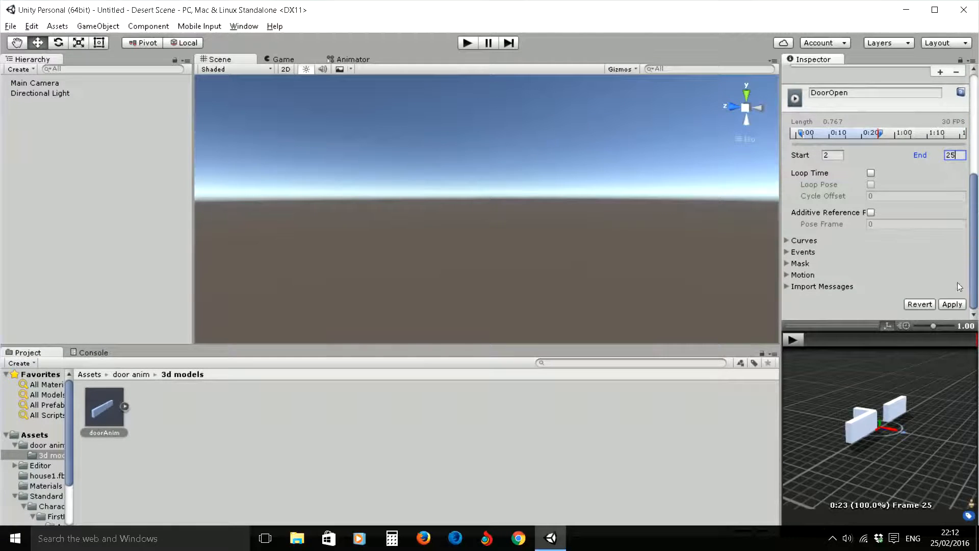
{"action": "scroll", "coordinate": [974, 270], "scroll_direction": "up", "scroll_amount": 6}
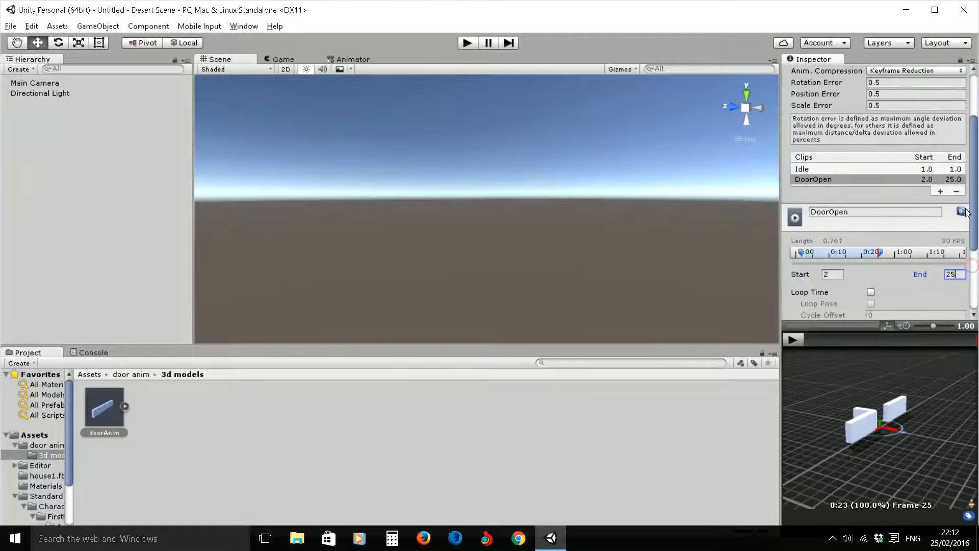
{"action": "left_click", "coordinate": [940, 191]}
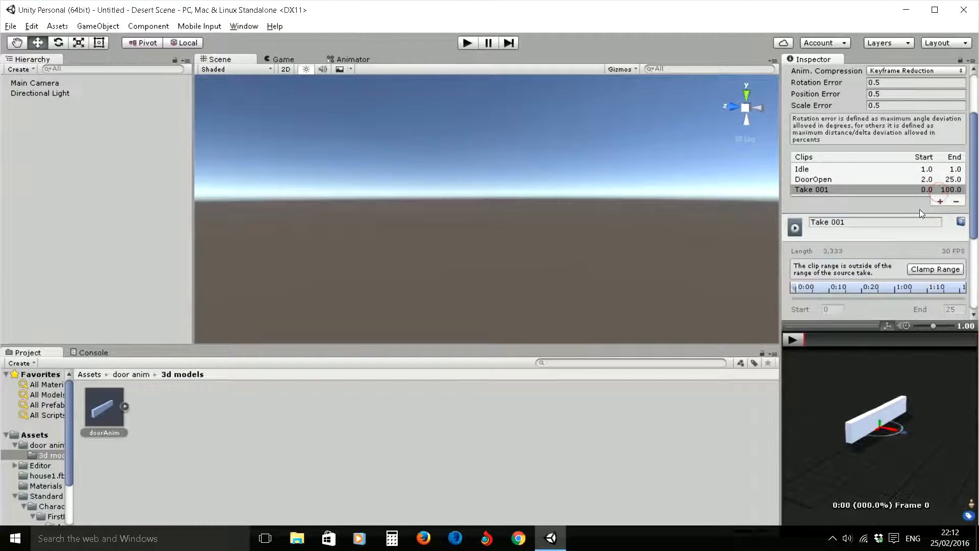
{"action": "left_click", "coordinate": [809, 222]}
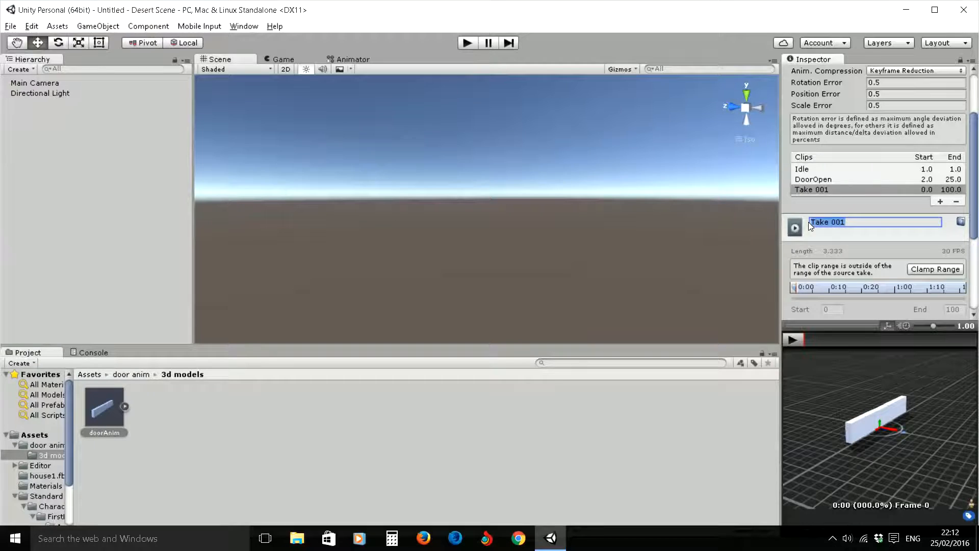
{"action": "type", "text": "DoorClose"}
{"action": "left_click", "coordinate": [926, 266]}
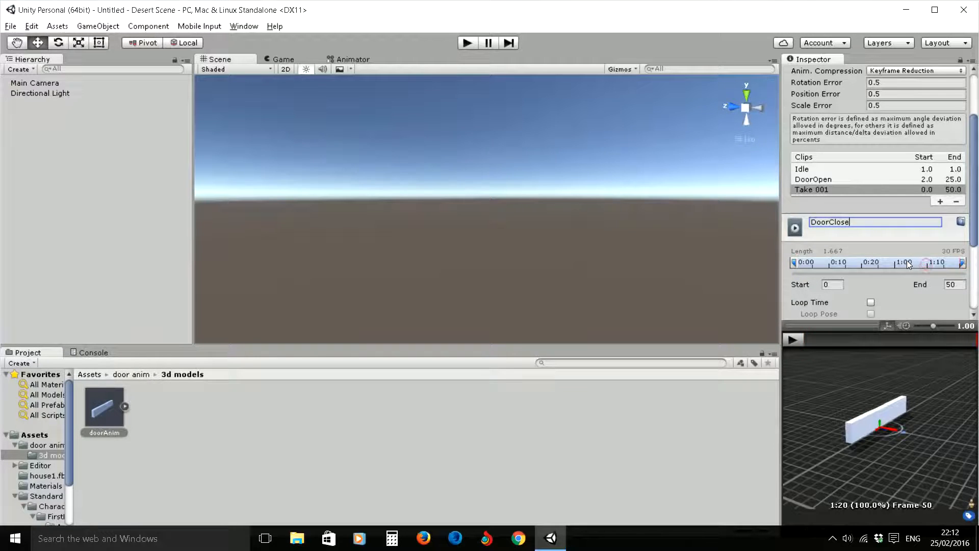
- Set the DoorClose clip's start frame to 26 and apply the animation import settings
{"action": "left_click", "coordinate": [820, 287]}
{"action": "type", "text": "26"}
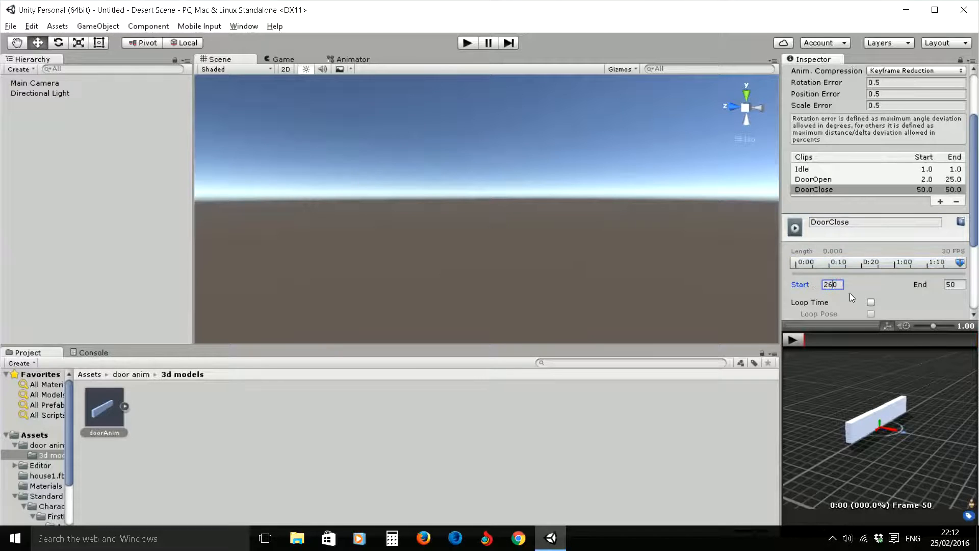
{"action": "key", "text": "Delete"}
{"action": "left_click", "coordinate": [963, 287]}
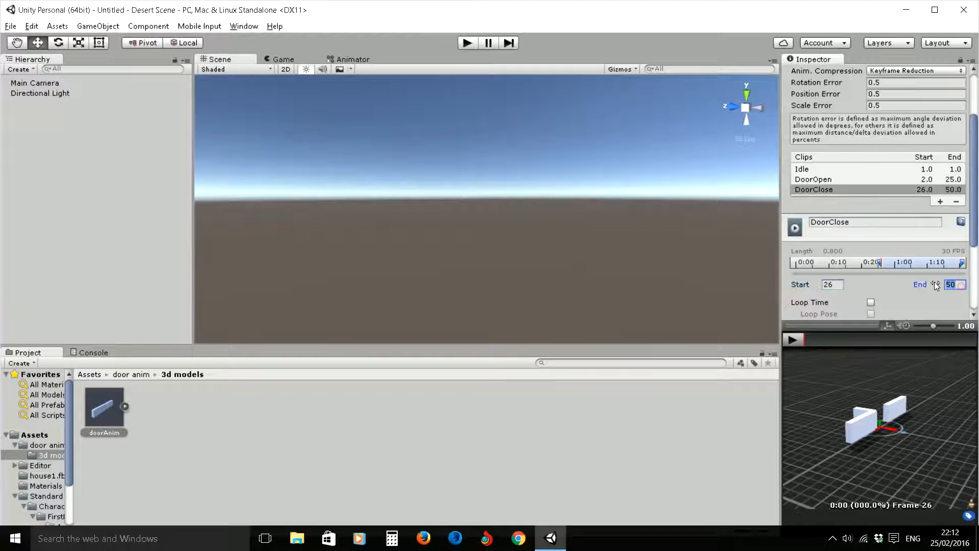
{"action": "scroll", "coordinate": [975, 235], "scroll_direction": "down", "scroll_amount": 3}
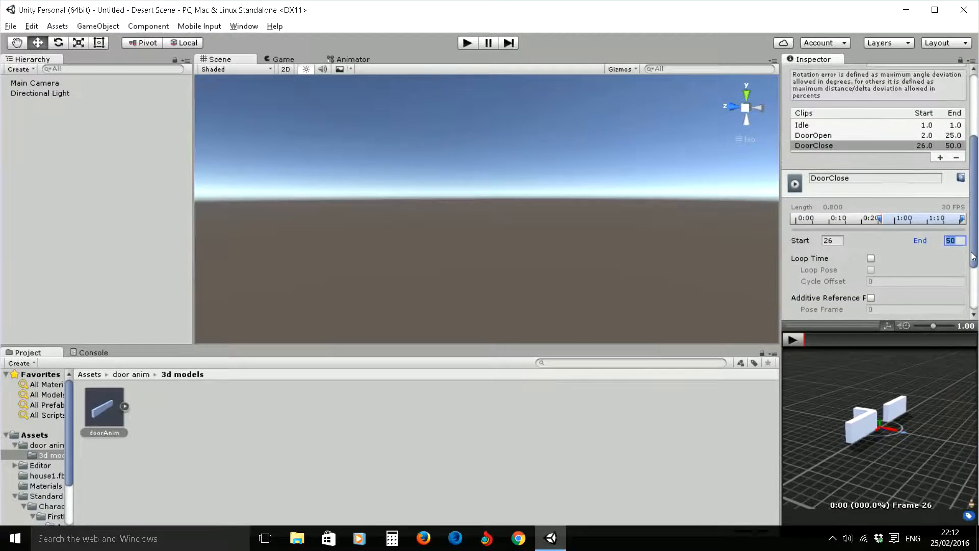
{"action": "left_click", "coordinate": [852, 177]}
{"action": "scroll", "coordinate": [877, 199], "scroll_direction": "down", "scroll_amount": 5}
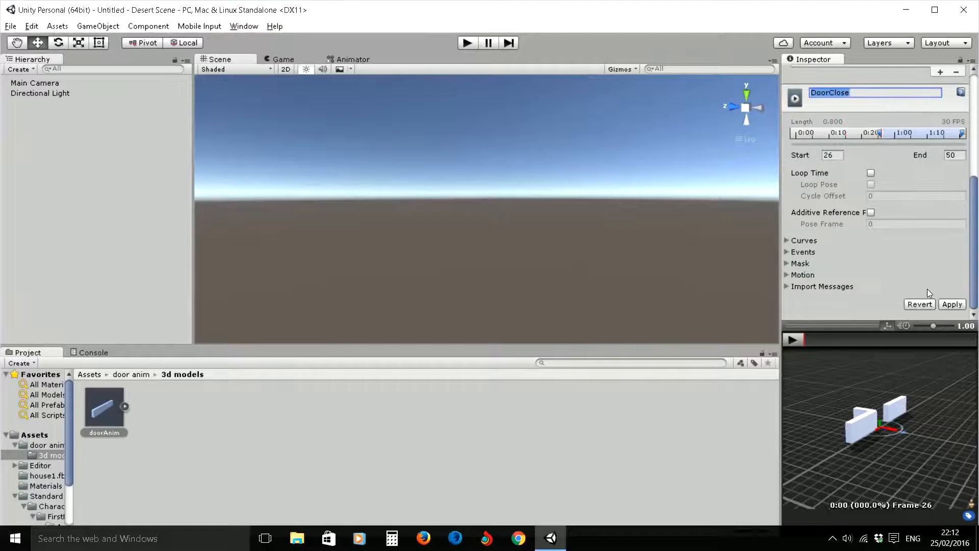
{"action": "left_click", "coordinate": [951, 305]}
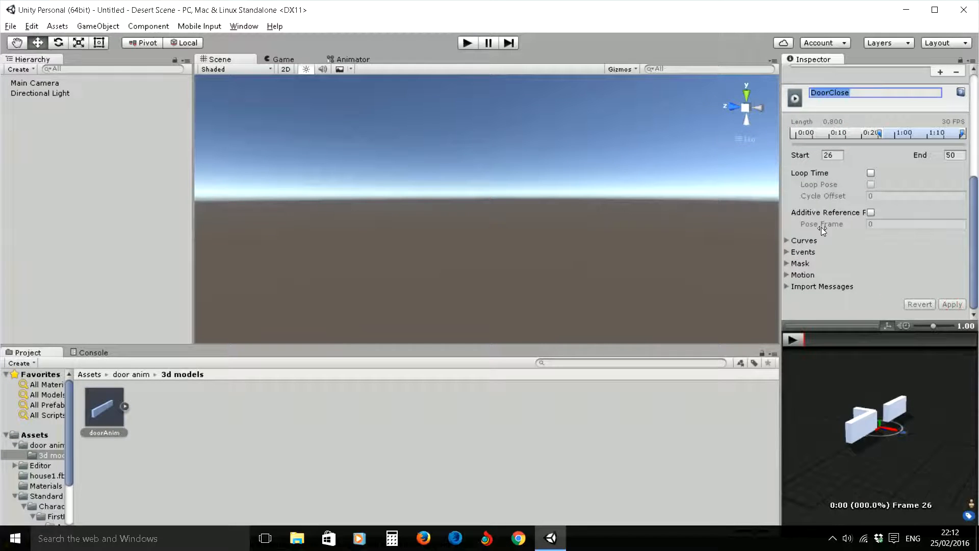
- Examine the meshes and animation clips contained in the doorAnim asset
{"action": "left_click", "coordinate": [124, 406]}
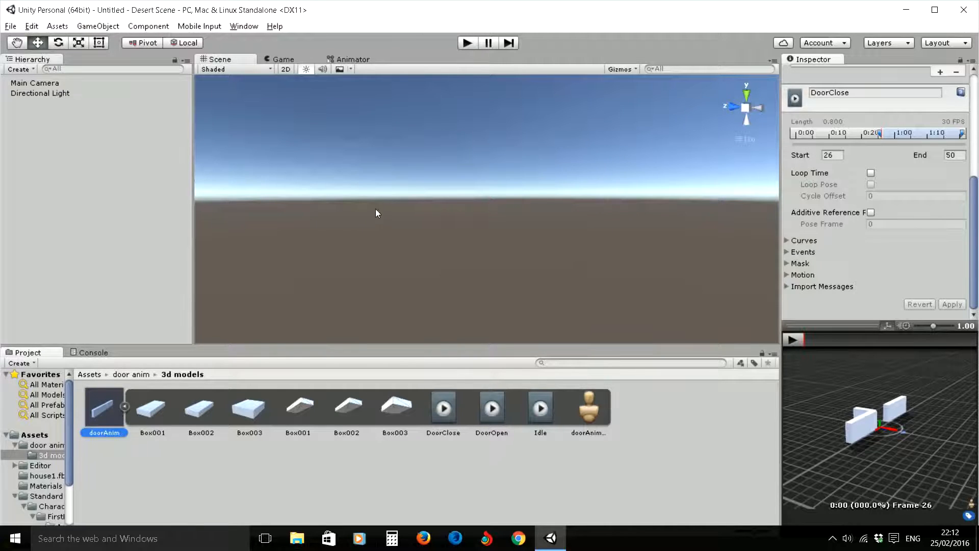
{"action": "left_click", "coordinate": [139, 213]}
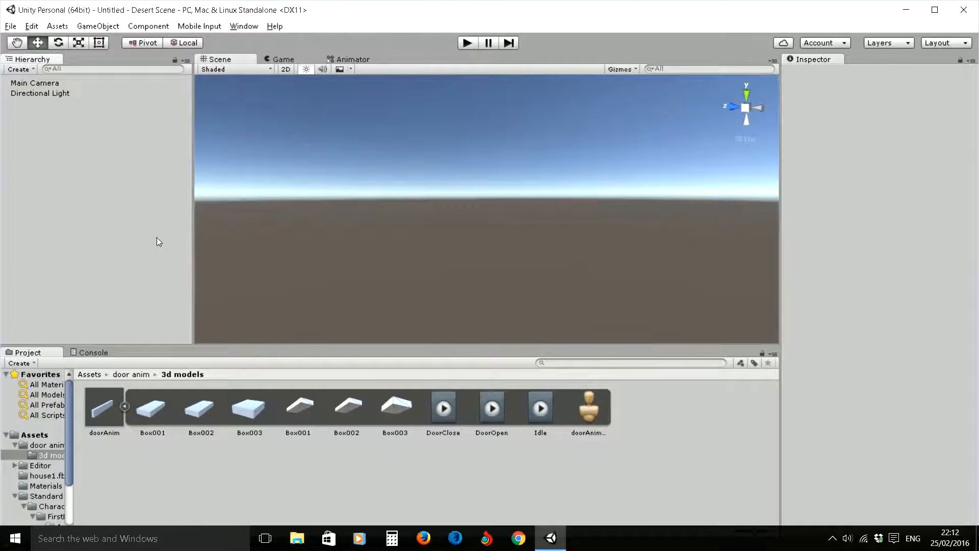
{"action": "left_click", "coordinate": [124, 407]}
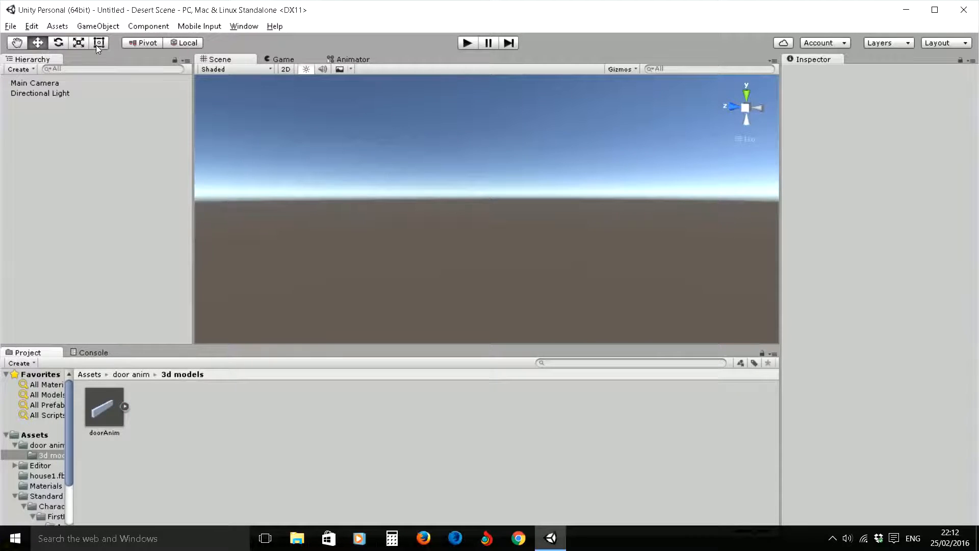
- Add a terrain to the scene
{"action": "left_click", "coordinate": [97, 26]}
{"action": "mouse_move", "coordinate": [132, 74]}
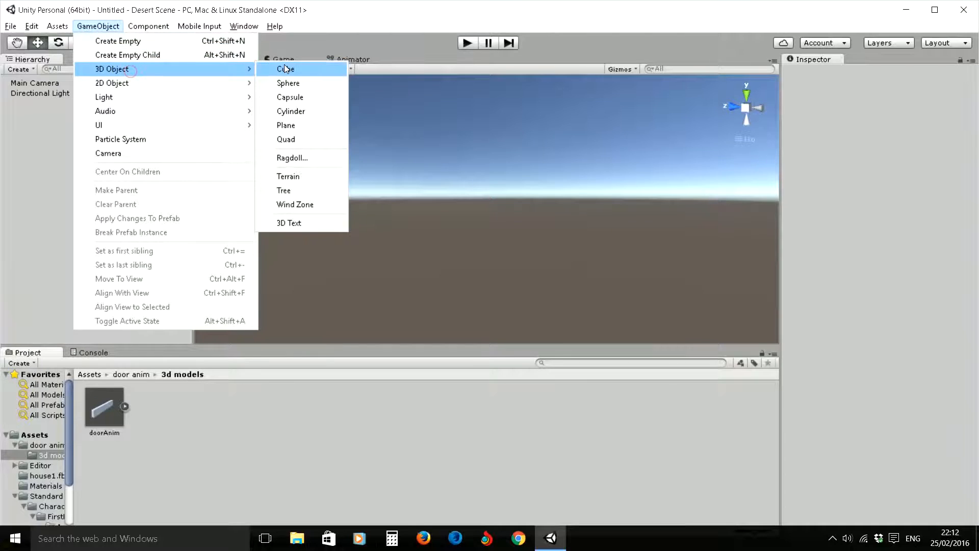
{"action": "left_click", "coordinate": [288, 176]}
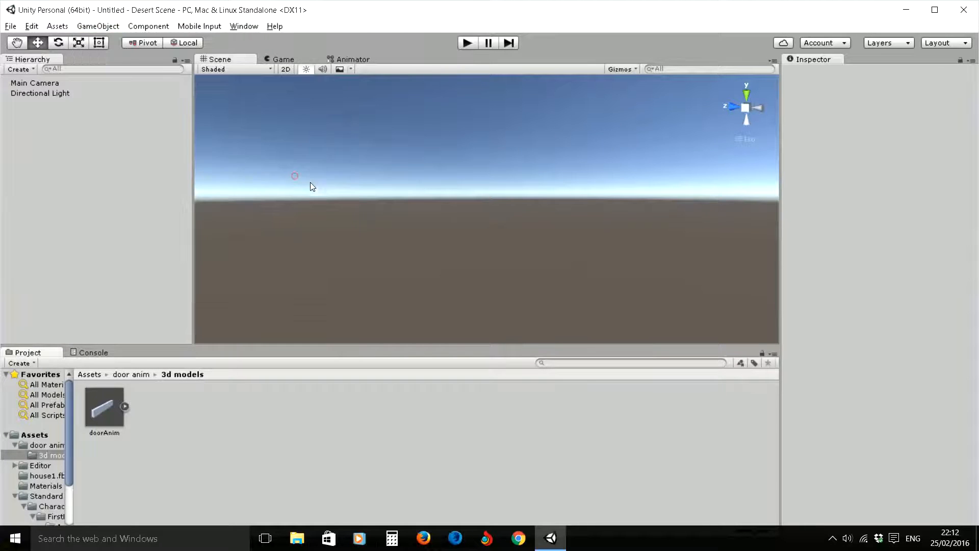
- Place the doorAnim model on the terrain and shift it along Z to about 191.01
{"action": "scroll", "coordinate": [462, 205], "scroll_direction": "down", "scroll_amount": 6}
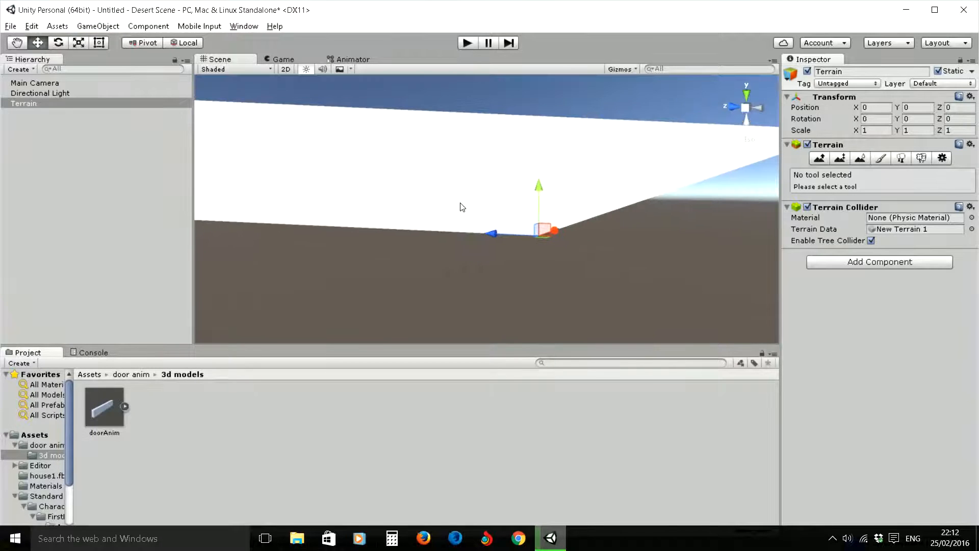
{"action": "middle_click_drag", "start_coordinate": [450, 175], "coordinate": [480, 254]}
{"action": "left_click_drag", "start_coordinate": [452, 238], "coordinate": [480, 249], "text": "alt"}
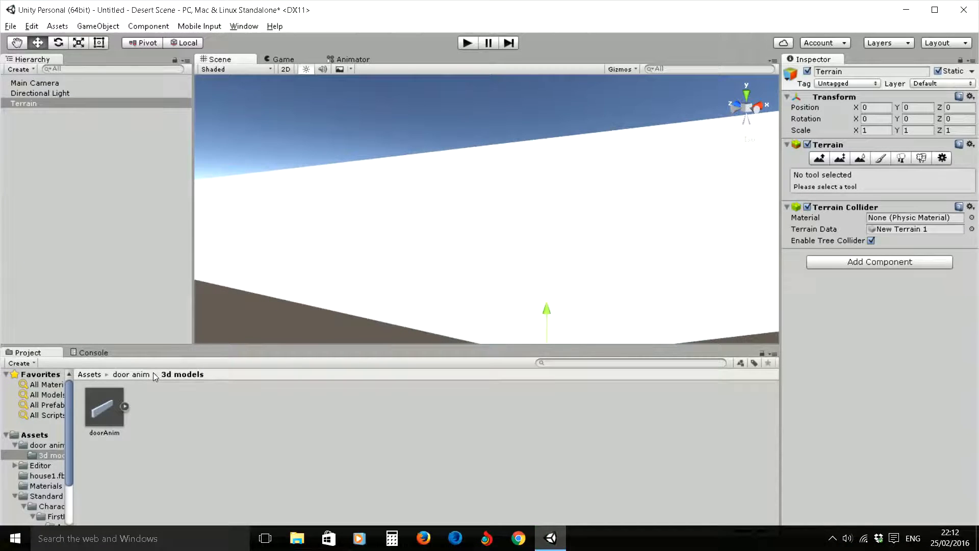
{"action": "left_click_drag", "start_coordinate": [101, 408], "coordinate": [403, 299]}
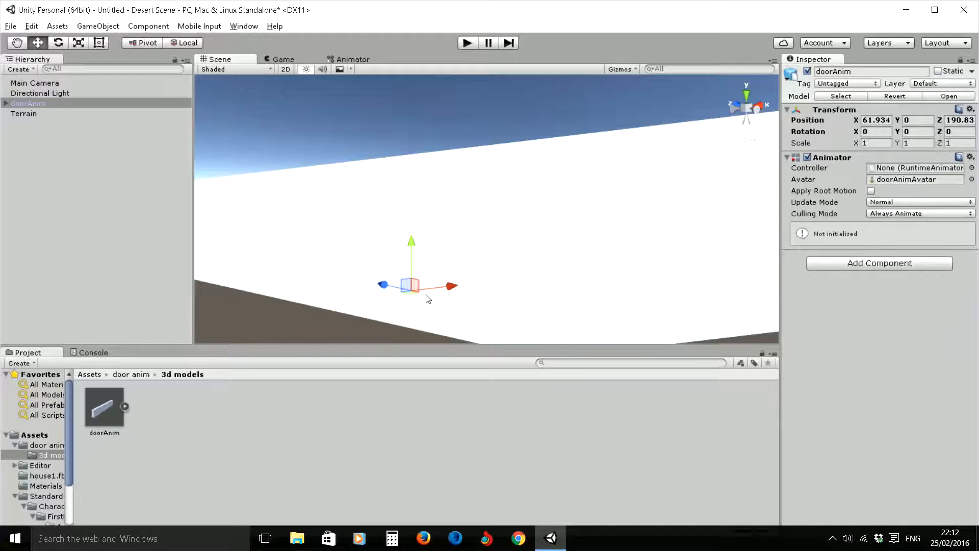
{"action": "key", "text": "f"}
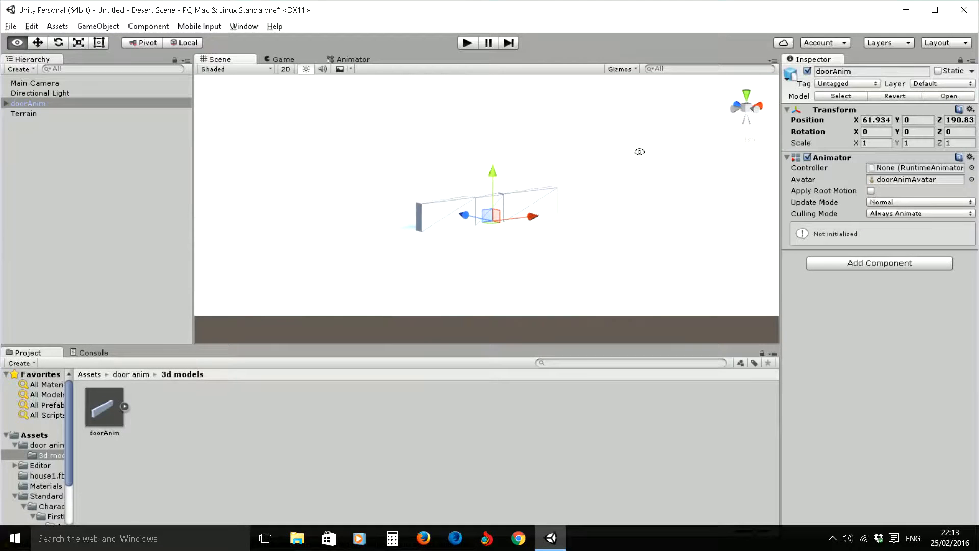
{"action": "left_click_drag", "start_coordinate": [637, 151], "coordinate": [463, 216], "text": "alt"}
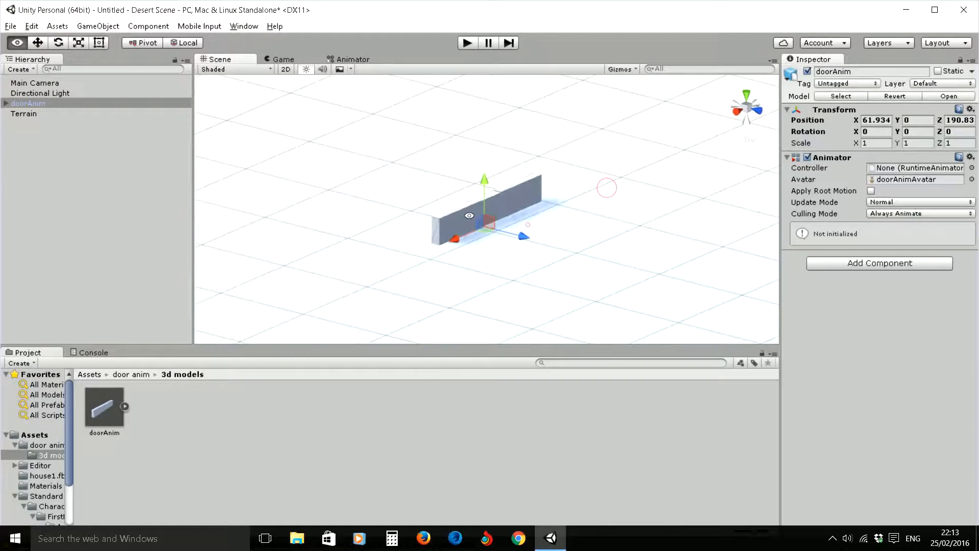
{"action": "scroll", "coordinate": [464, 216], "scroll_direction": "up", "scroll_amount": 4}
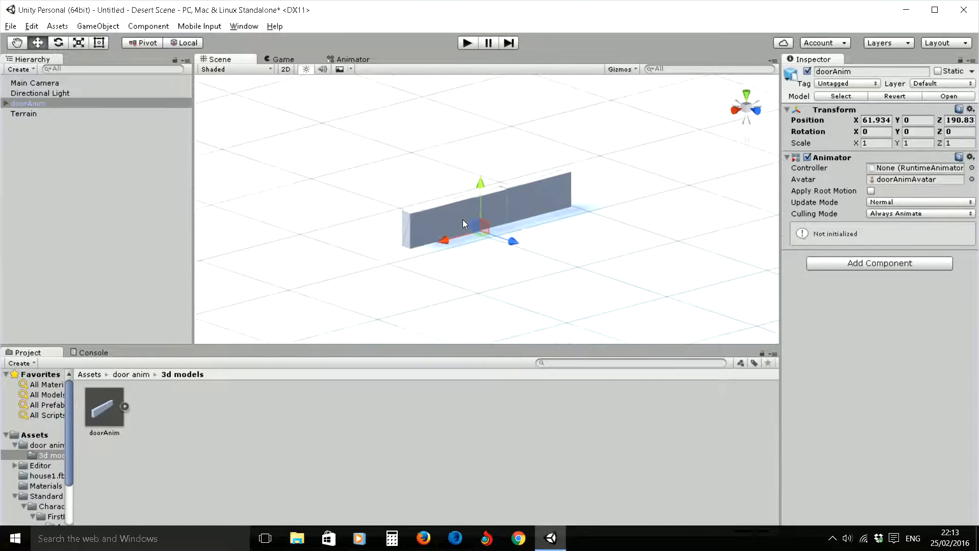
{"action": "left_click_drag", "start_coordinate": [511, 247], "coordinate": [530, 265]}
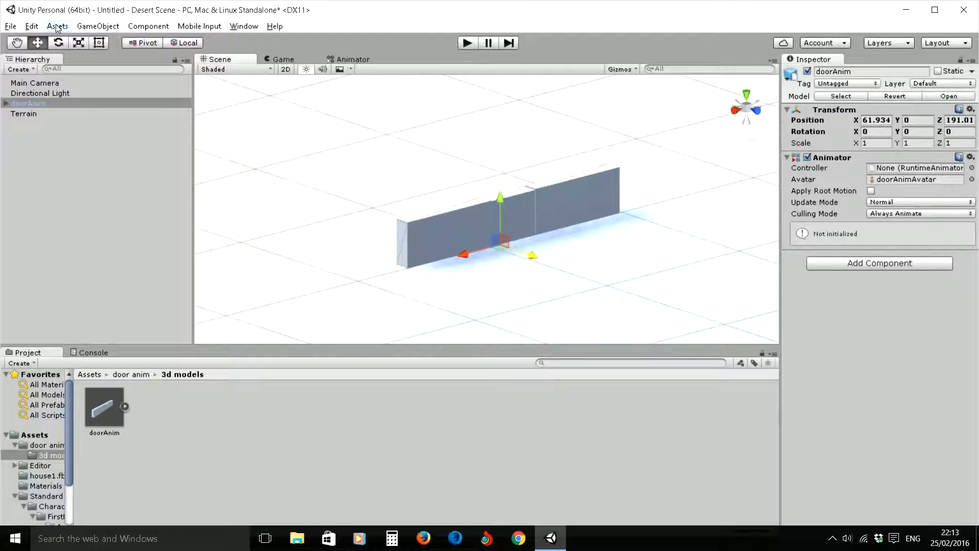
{"action": "left_click", "coordinate": [97, 26]}
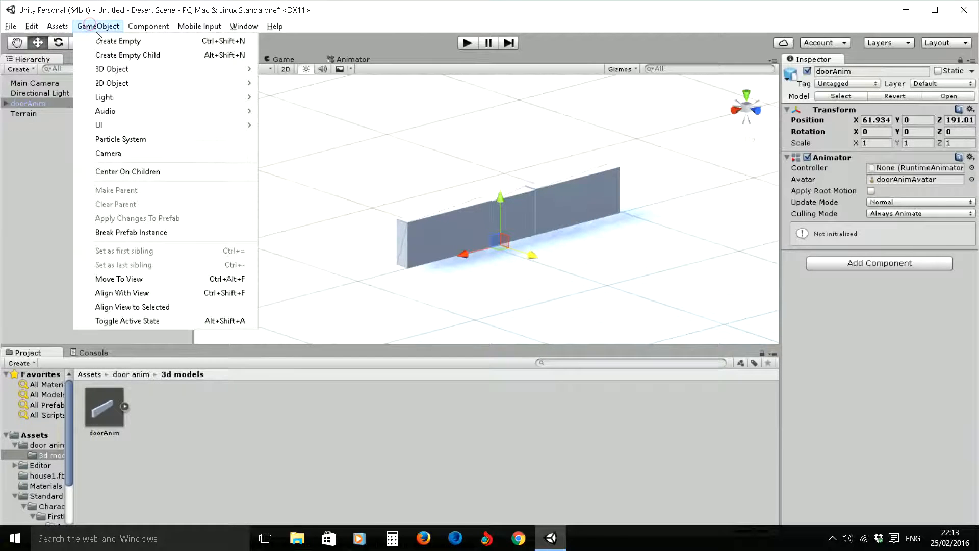
{"action": "mouse_move", "coordinate": [53, 26]}
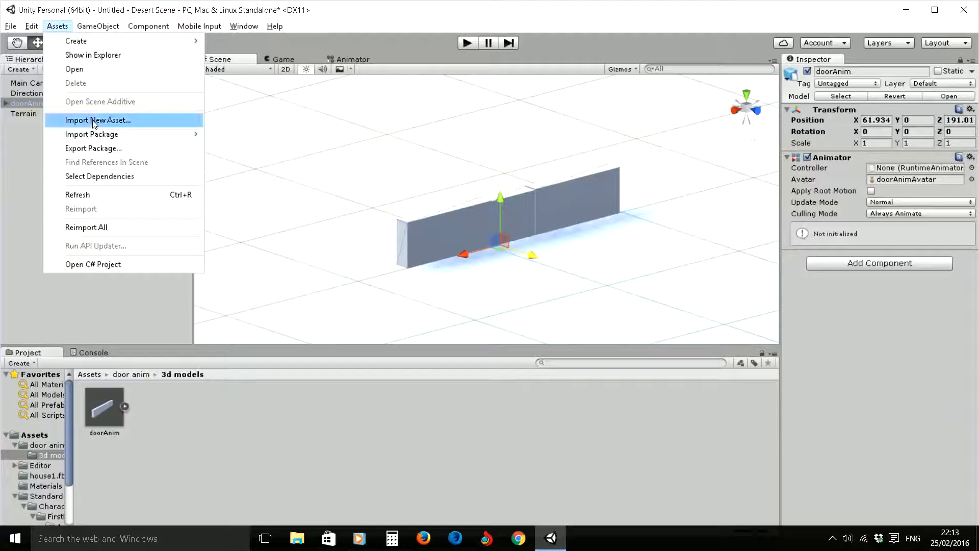
{"action": "mouse_move", "coordinate": [104, 134]}
{"action": "left_click", "coordinate": [240, 179]}
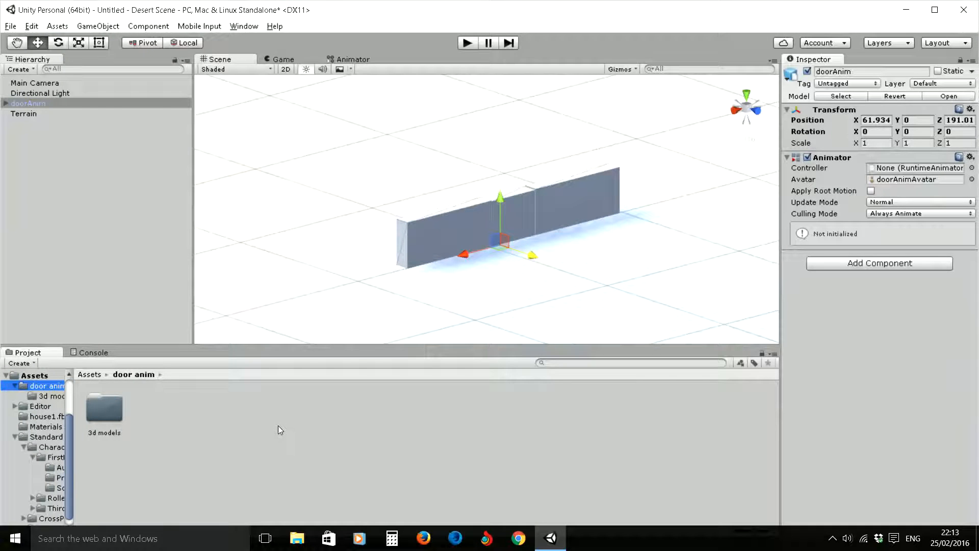
- Place the FPSController prefab from the Standard Assets FirstPersonCharacter prefabs beside the door in the scene
{"action": "mouse_move", "coordinate": [71, 424]}
{"action": "left_mouse_down"}
{"action": "mouse_move", "coordinate": [72, 397]}
{"action": "mouse_move", "coordinate": [67, 426]}
{"action": "left_mouse_up"}
{"action": "left_click", "coordinate": [61, 447]}
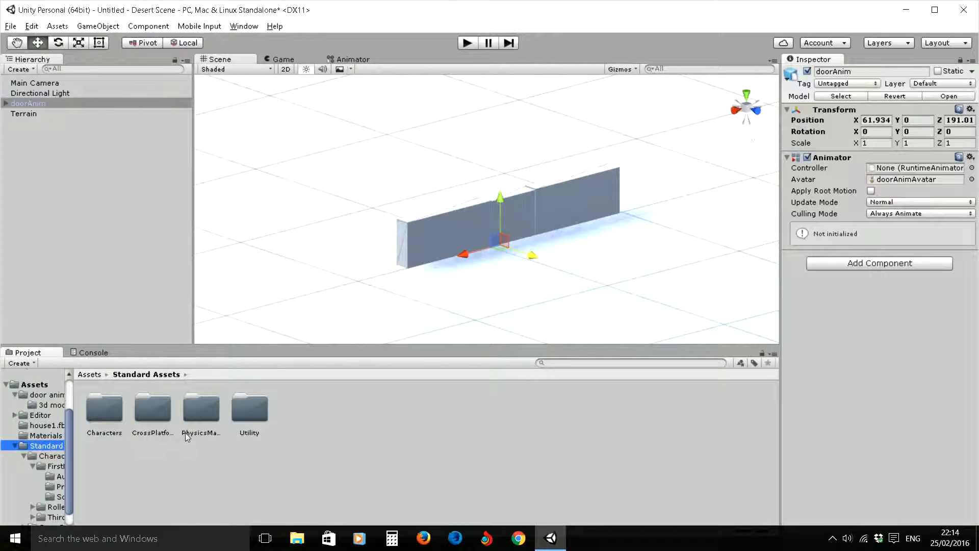
{"action": "double_click", "coordinate": [109, 419]}
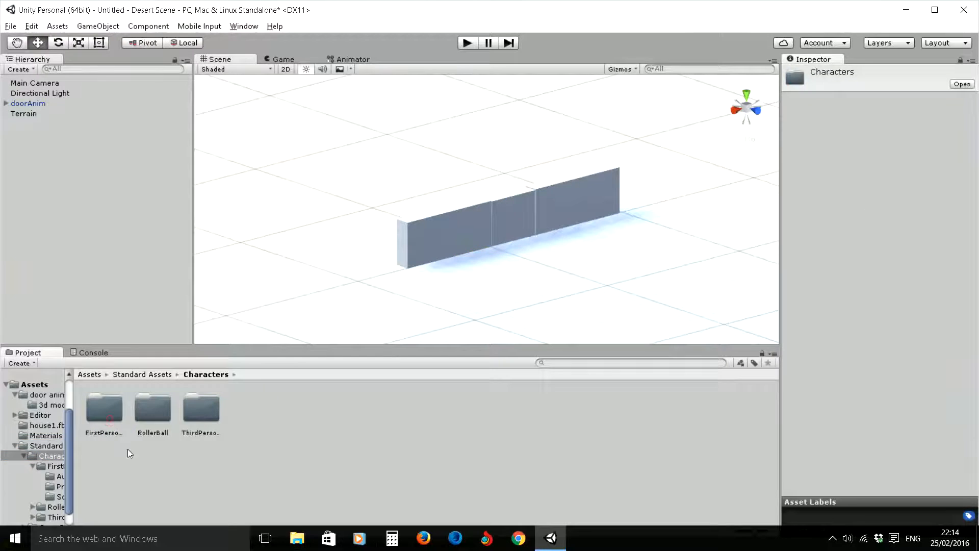
{"action": "double_click", "coordinate": [107, 411]}
{"action": "double_click", "coordinate": [163, 411]}
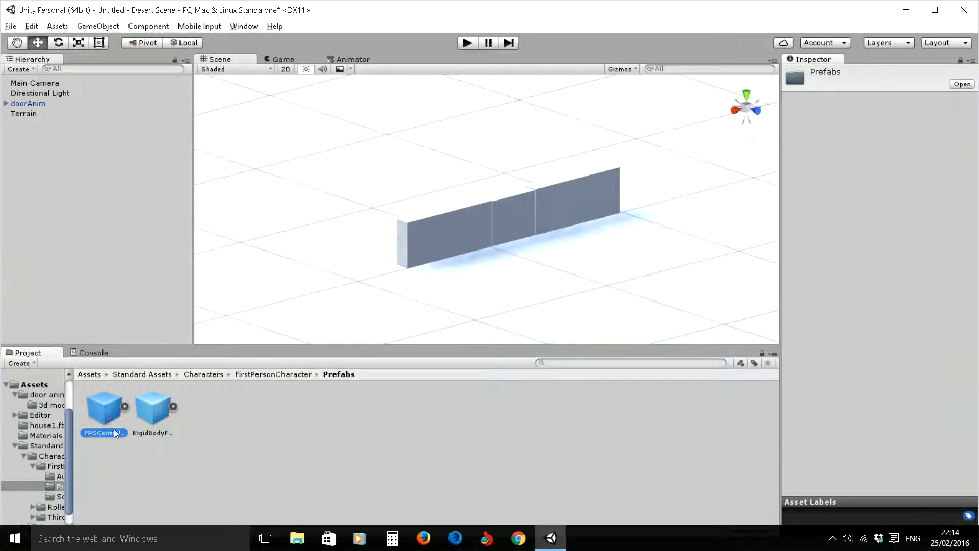
{"action": "left_click_drag", "start_coordinate": [116, 432], "coordinate": [610, 286]}
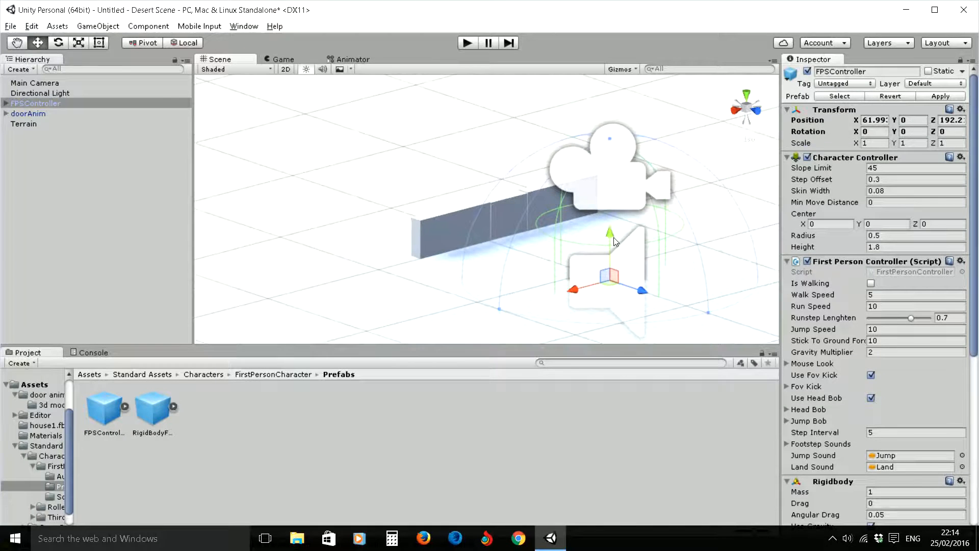
- Raise the FPSController to about Y 0.973 and move it away from the door to about Z 198
{"action": "left_click_drag", "start_coordinate": [614, 237], "coordinate": [613, 101]}
{"action": "scroll", "coordinate": [598, 183], "scroll_direction": "down", "scroll_amount": 5}
{"action": "scroll", "coordinate": [526, 257], "scroll_direction": "down", "scroll_amount": 5}
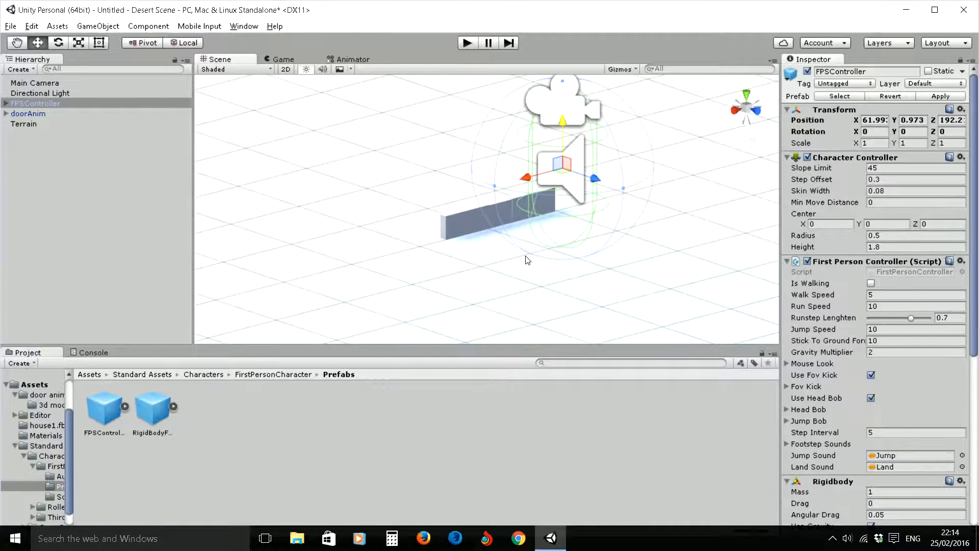
{"action": "scroll", "coordinate": [521, 235], "scroll_direction": "down", "scroll_amount": 5}
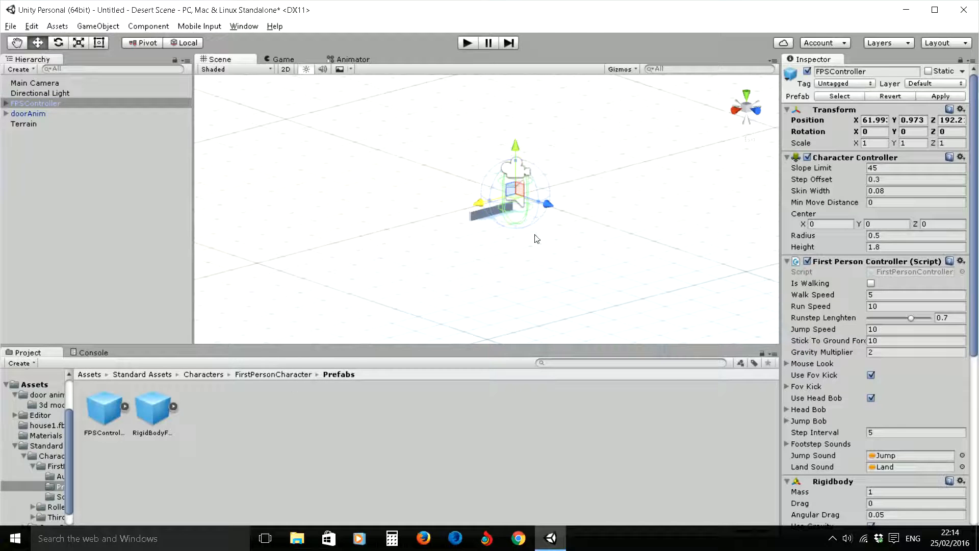
{"action": "left_click_drag", "start_coordinate": [549, 205], "coordinate": [682, 248]}
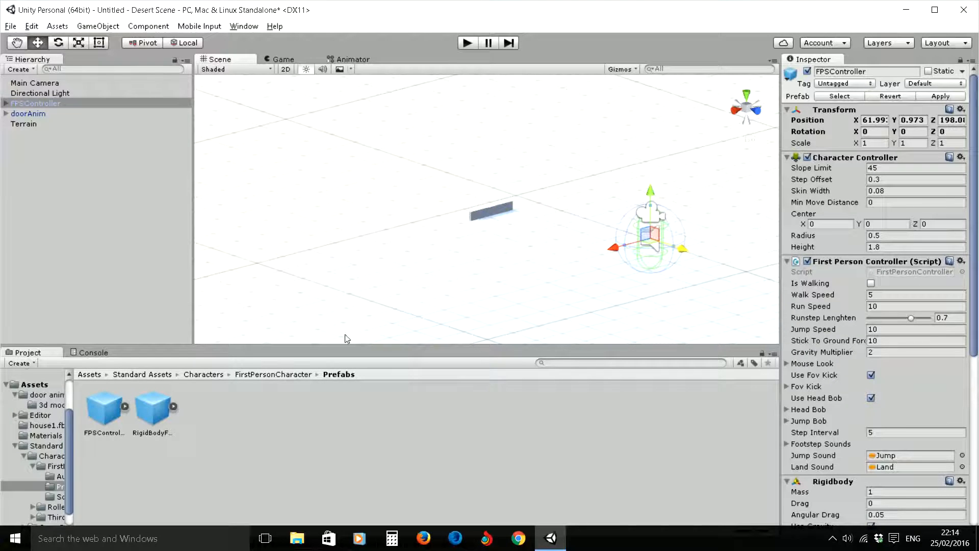
- Set the doorAnim model's import scale factor to 10 and apply the import settings
{"action": "left_click", "coordinate": [46, 405]}
{"action": "left_click", "coordinate": [108, 407]}
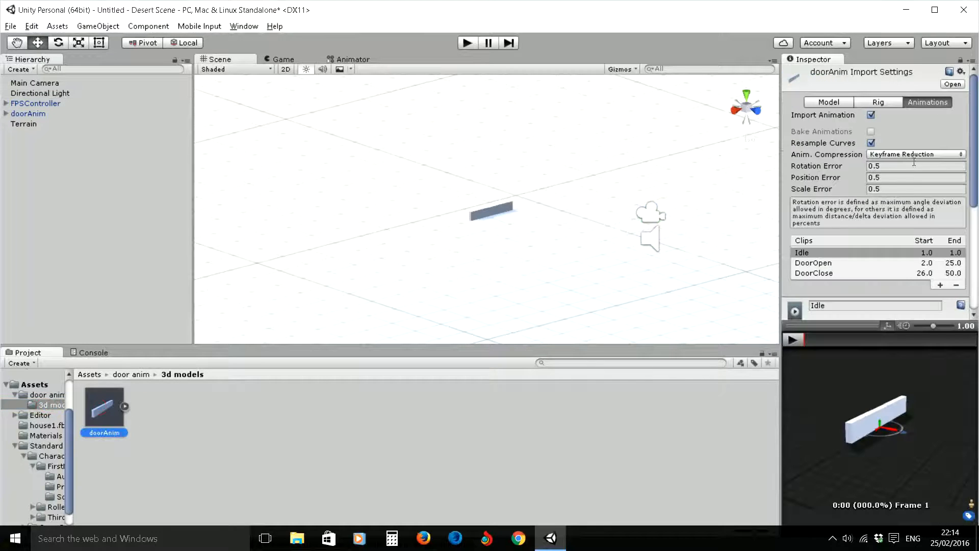
{"action": "left_click", "coordinate": [826, 103]}
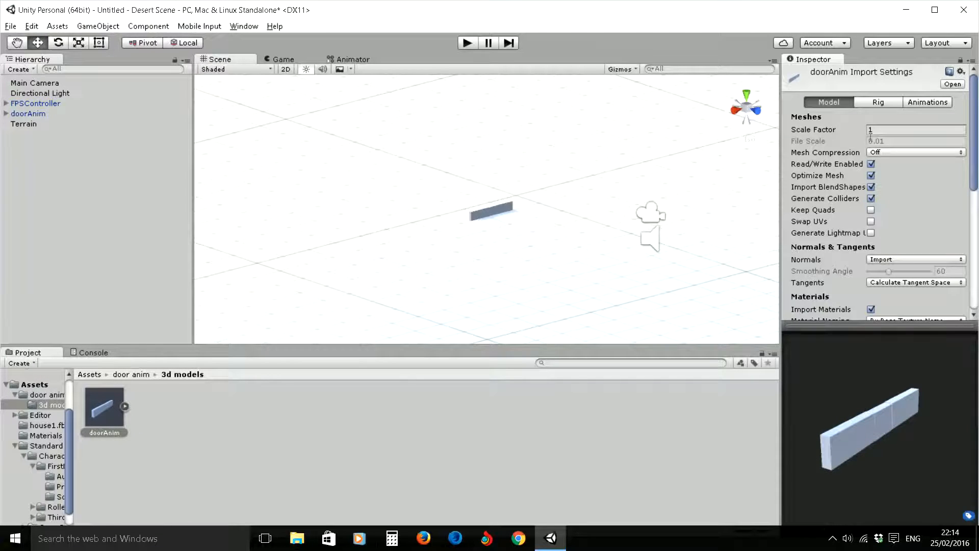
{"action": "left_click", "coordinate": [881, 129]}
{"action": "type", "text": "15"}
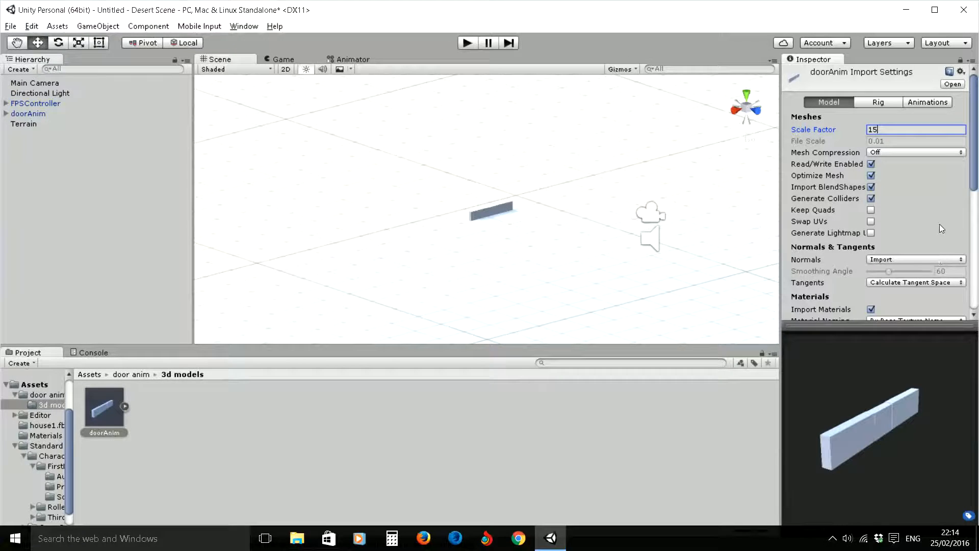
{"action": "left_click_drag", "start_coordinate": [882, 126], "coordinate": [849, 135]}
{"action": "type", "text": "10"}
{"action": "scroll", "coordinate": [975, 165], "scroll_direction": "down", "scroll_amount": 1}
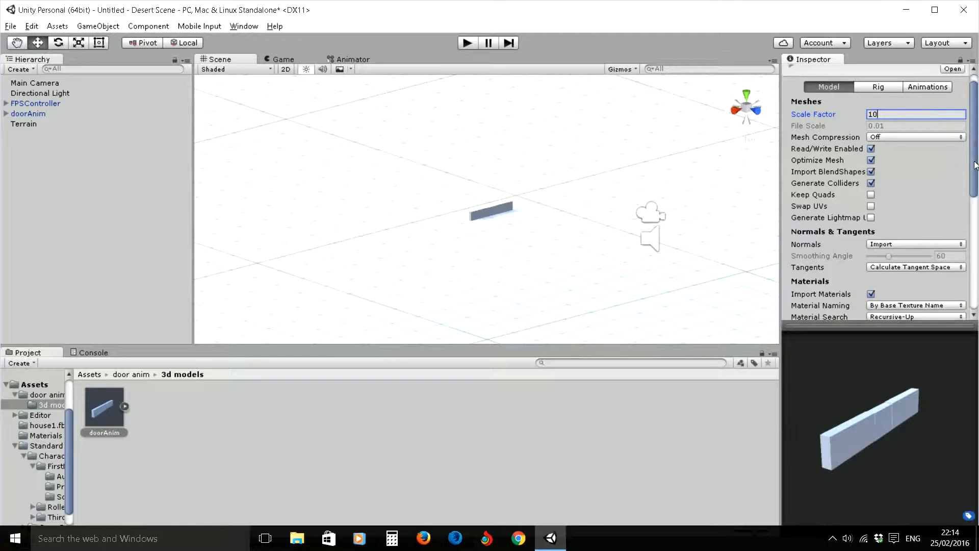
{"action": "scroll", "coordinate": [975, 165], "scroll_direction": "down", "scroll_amount": 10}
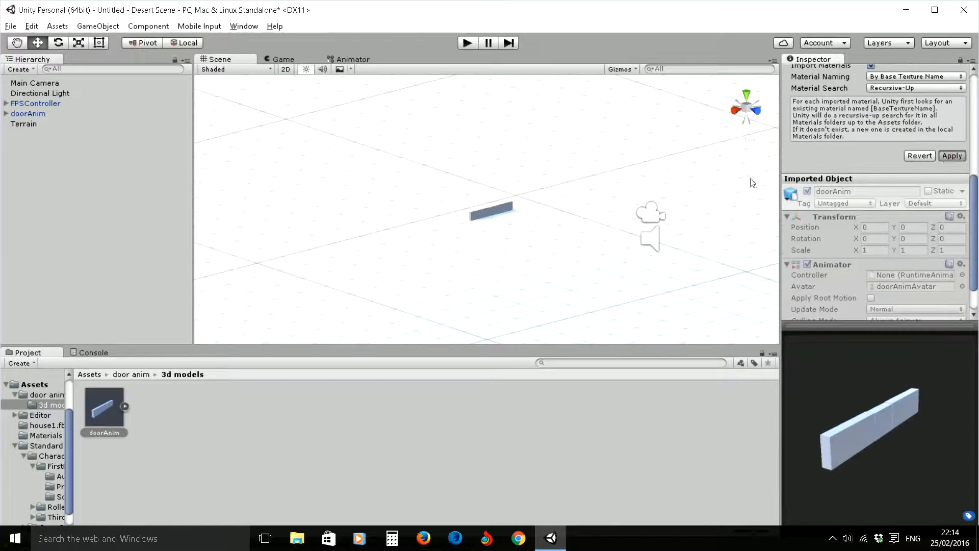
- Compare the door's size with the FPSController, set doorAnim's import scale factor to 15 and apply it
{"action": "scroll", "coordinate": [576, 182], "scroll_direction": "down", "scroll_amount": 4}
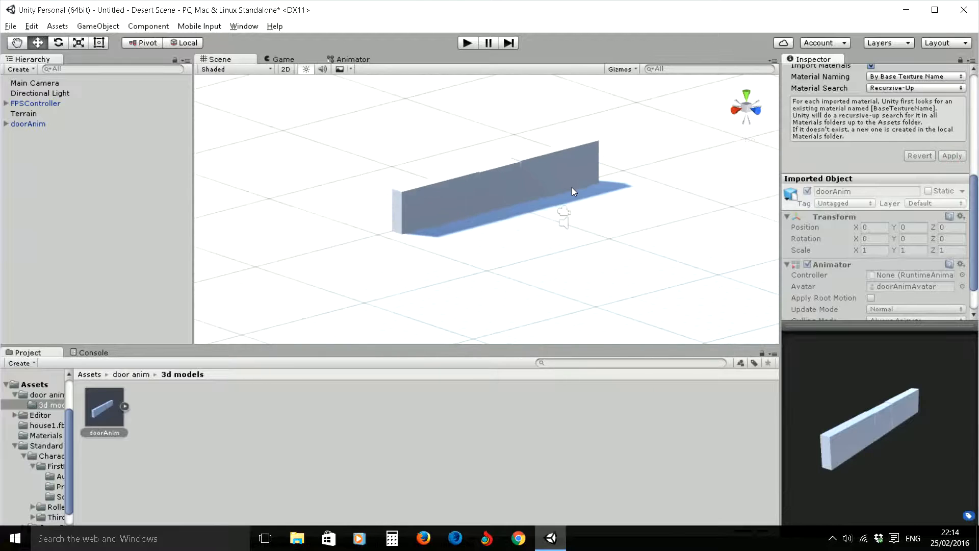
{"action": "scroll", "coordinate": [571, 187], "scroll_direction": "down", "scroll_amount": 3}
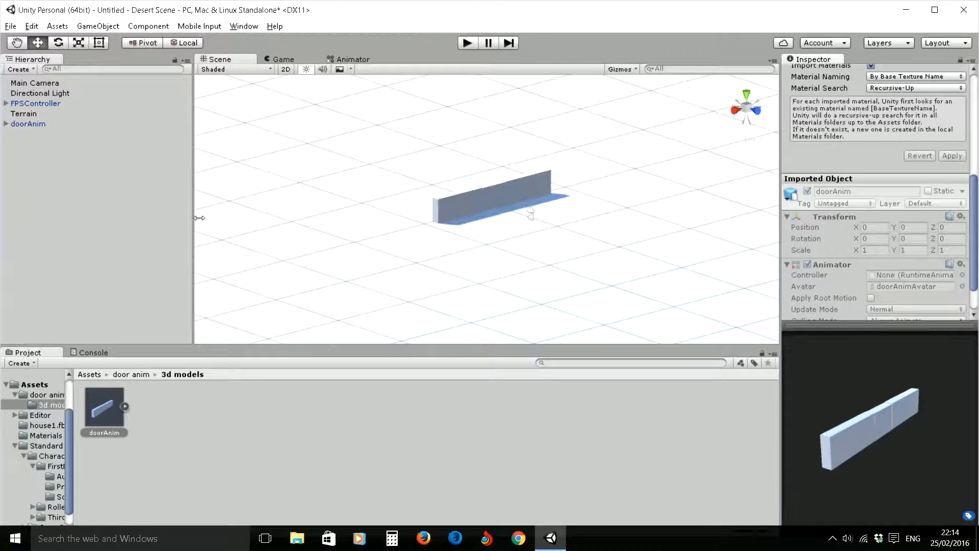
{"action": "left_click", "coordinate": [21, 105]}
{"action": "scroll", "coordinate": [553, 235], "scroll_direction": "up", "scroll_amount": 4}
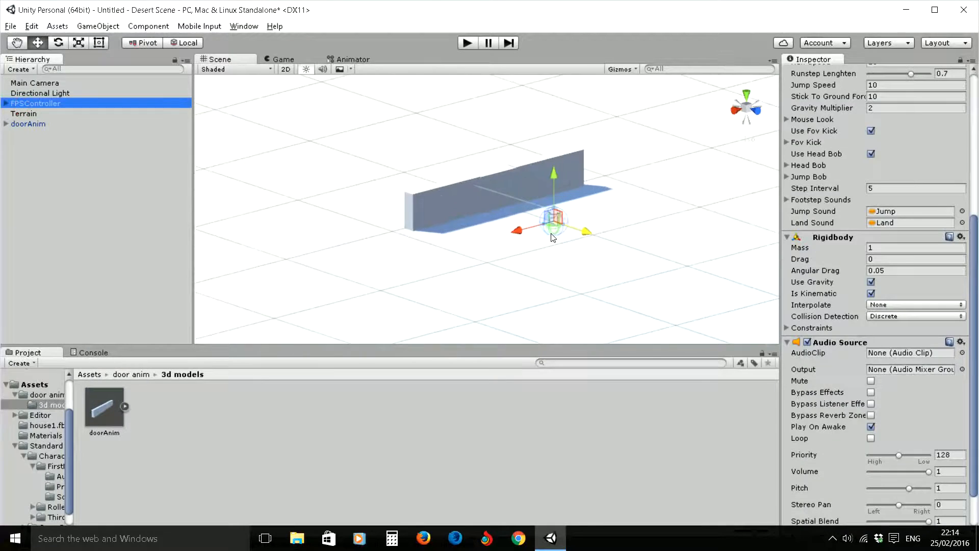
{"action": "scroll", "coordinate": [553, 236], "scroll_direction": "up", "scroll_amount": 4}
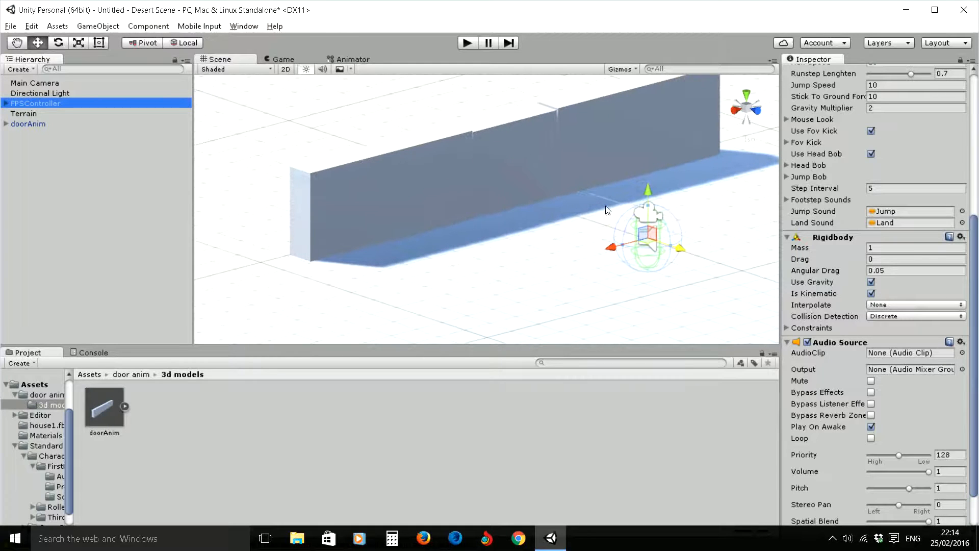
{"action": "left_click", "coordinate": [530, 153]}
{"action": "left_click", "coordinate": [105, 408]}
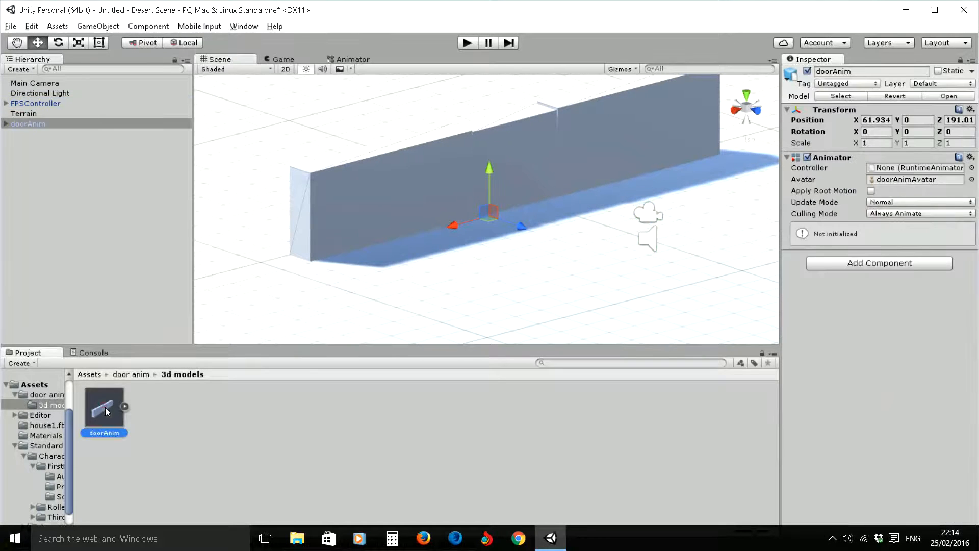
{"action": "left_click", "coordinate": [885, 129]}
{"action": "type", "text": "15"}
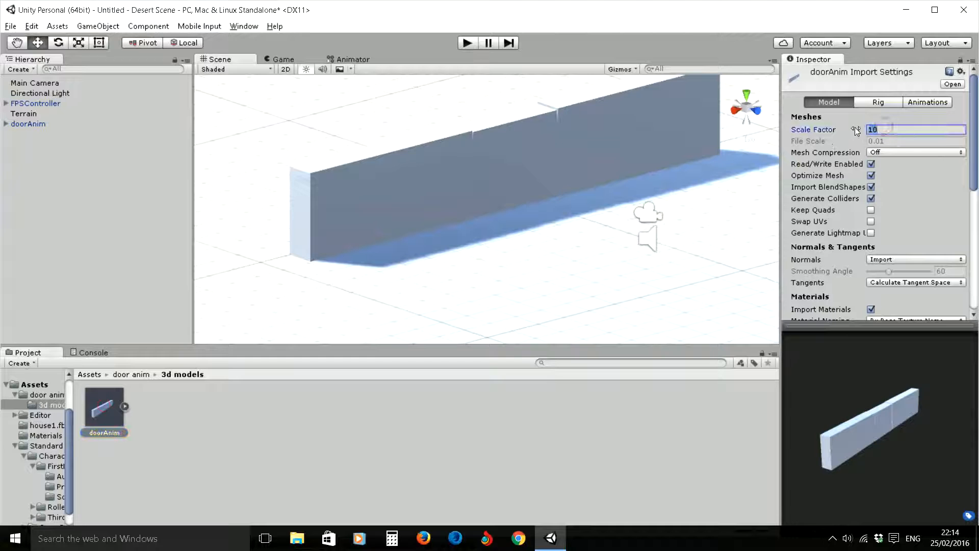
{"action": "left_click_drag", "start_coordinate": [974, 164], "coordinate": [975, 237]}
{"action": "left_click", "coordinate": [951, 218]}
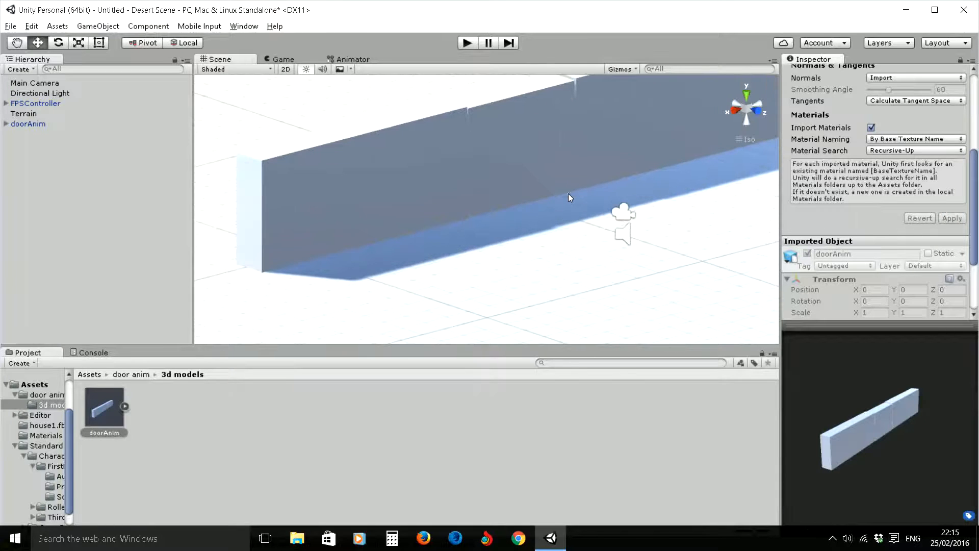
- Compare the FPSController's size with the door and delete the Main Camera from the scene
{"action": "left_click", "coordinate": [33, 103]}
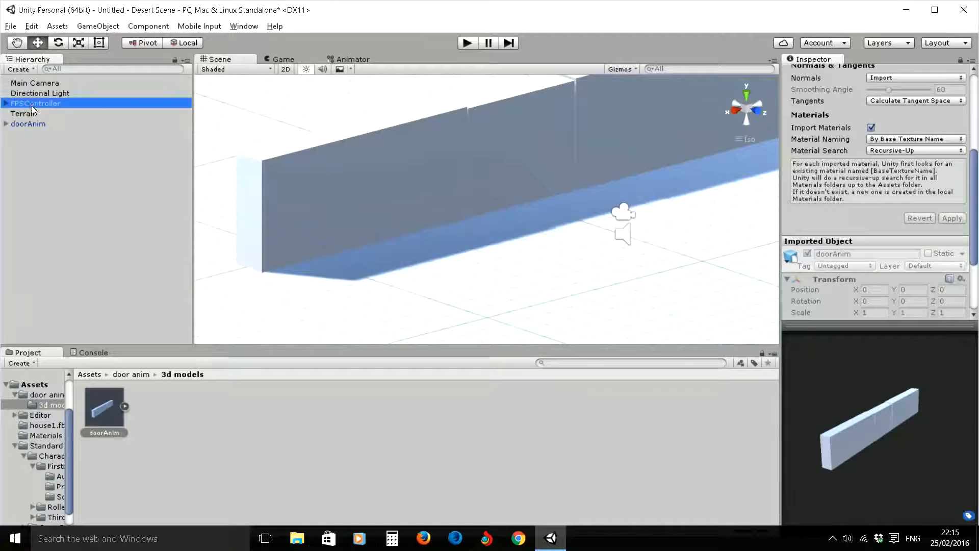
{"action": "scroll", "coordinate": [610, 191], "scroll_direction": "down", "scroll_amount": 2}
{"action": "left_click_drag", "start_coordinate": [620, 237], "coordinate": [740, 313]}
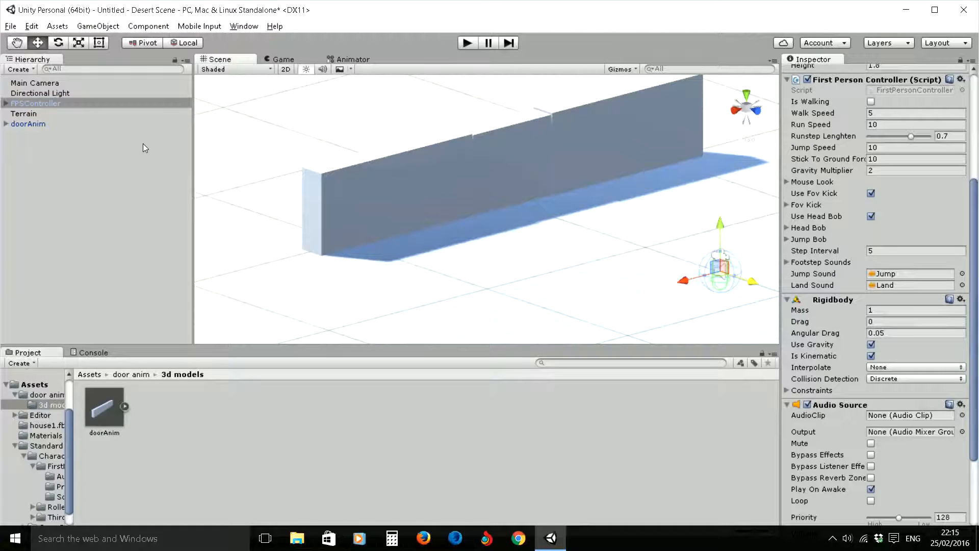
{"action": "left_click", "coordinate": [33, 86]}
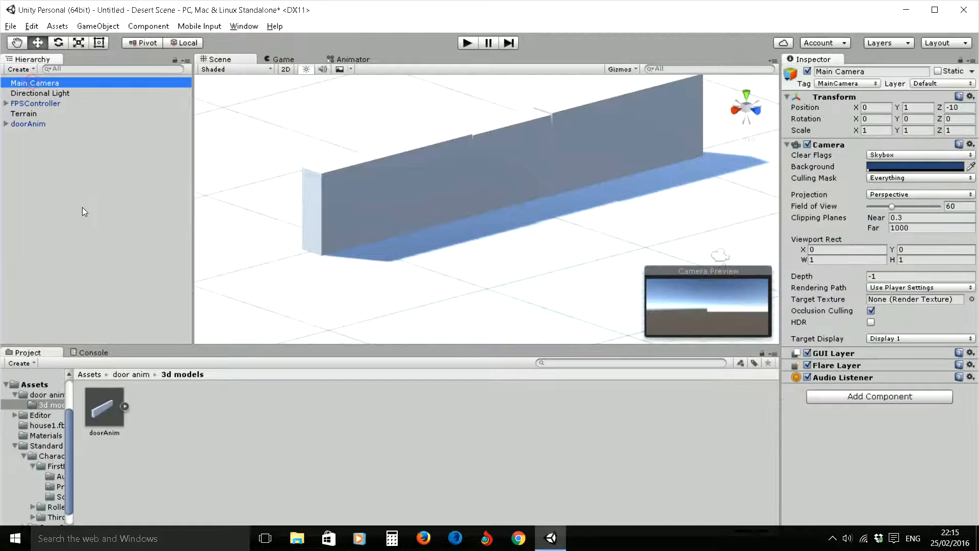
{"action": "key", "text": "Delete"}
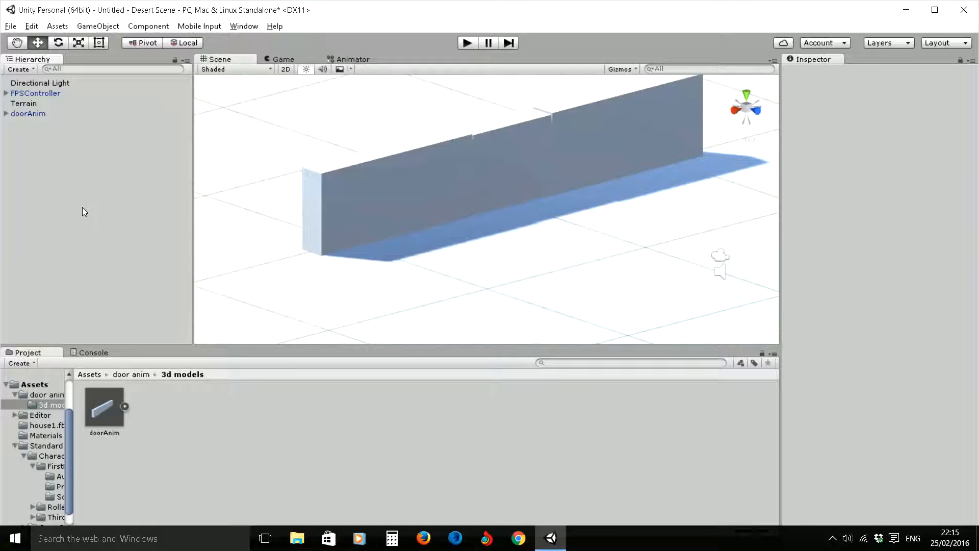
- Play the scene, walk the first-person controller up to the door and back, and stop the game
{"action": "left_click", "coordinate": [467, 43]}
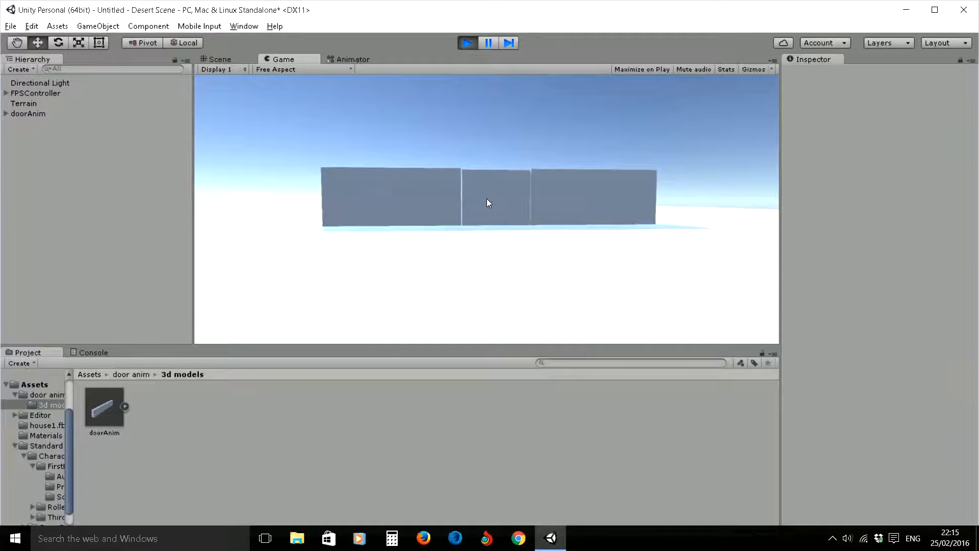
{"action": "key", "text": "w"}
{"action": "key", "text": "w"}
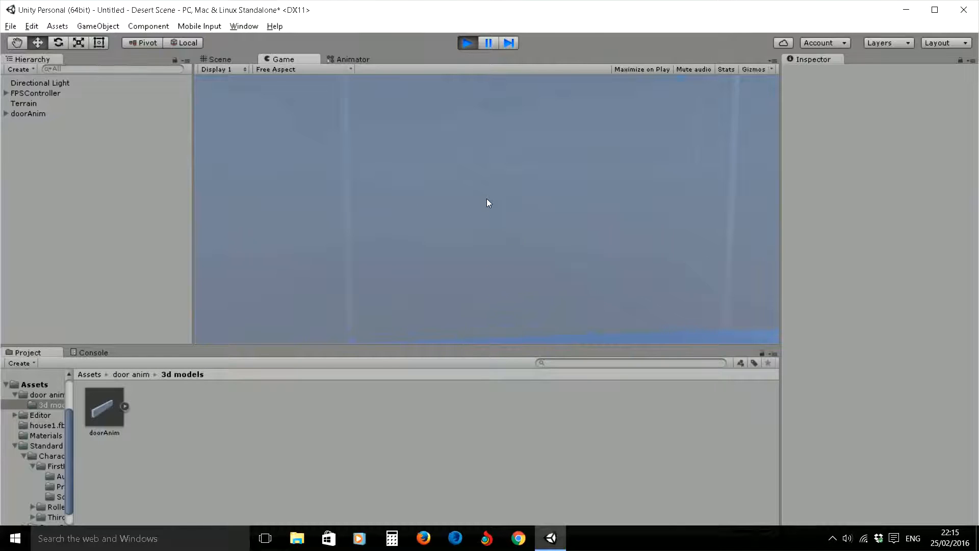
{"action": "key", "text": "s"}
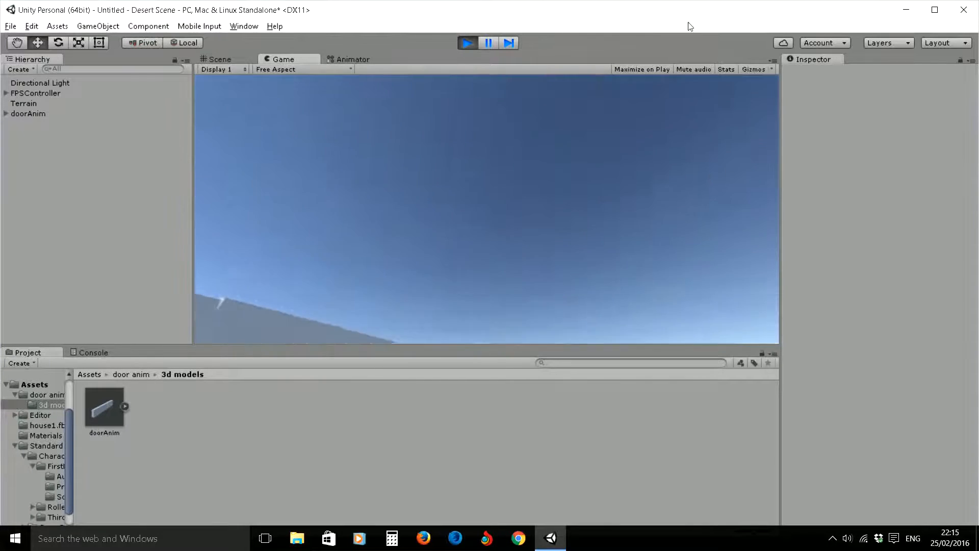
{"action": "left_click", "coordinate": [467, 42]}
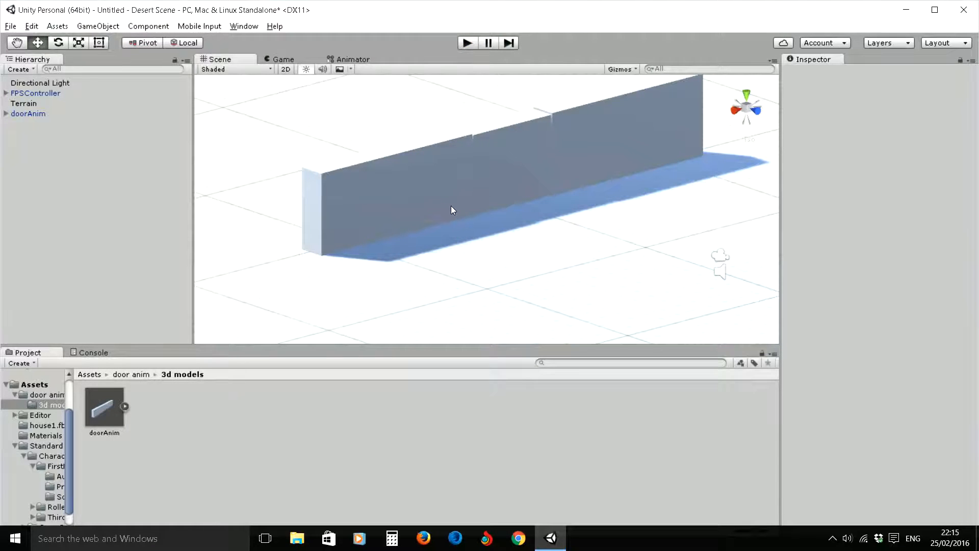
- Create an Animator Controller named doorController in the 3d models folder
{"action": "left_click", "coordinate": [100, 411]}
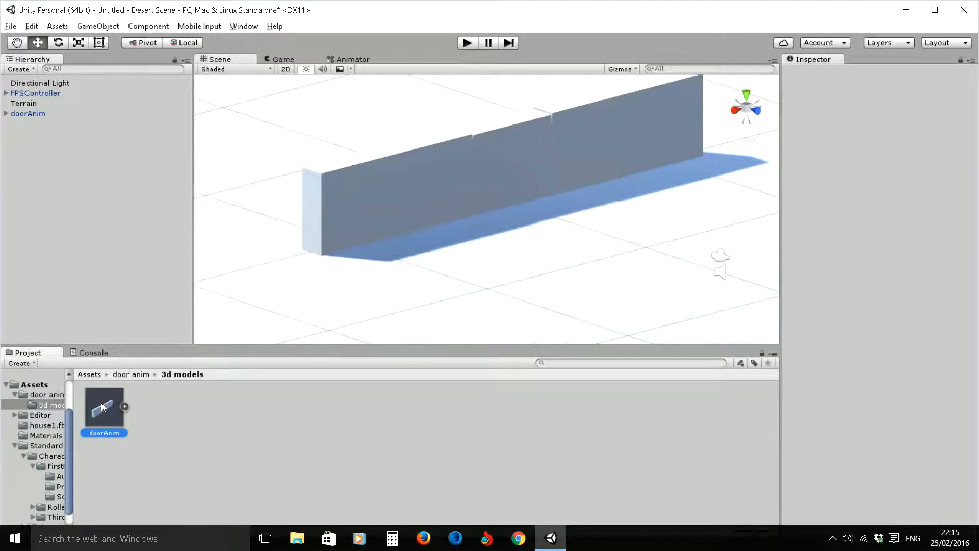
{"action": "left_click", "coordinate": [23, 113]}
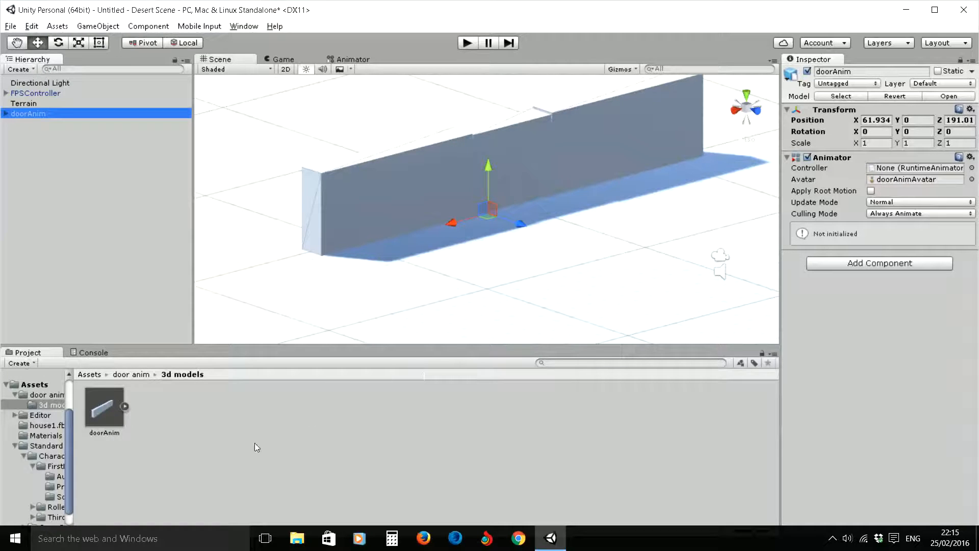
{"action": "left_click", "coordinate": [191, 460]}
{"action": "right_click", "coordinate": [191, 460]}
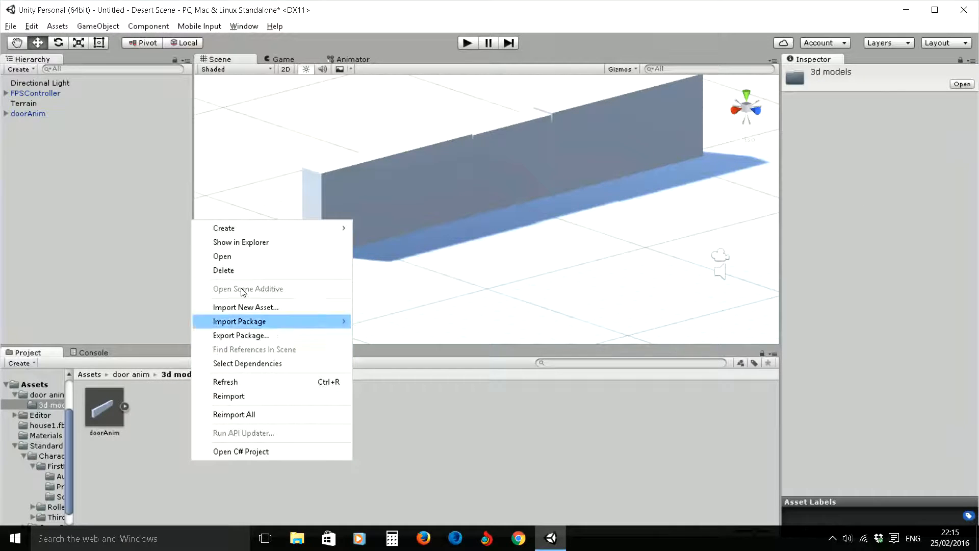
{"action": "mouse_move", "coordinate": [234, 227]}
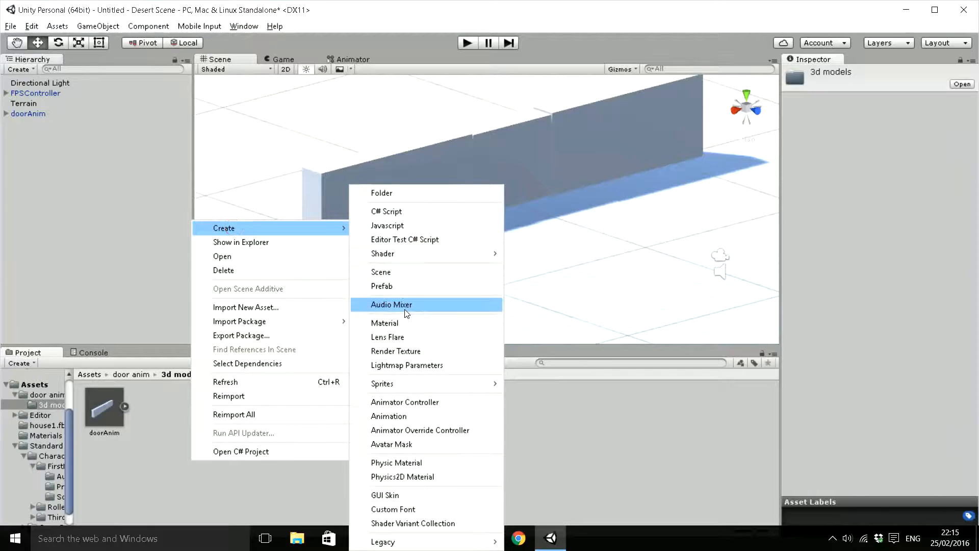
{"action": "left_click", "coordinate": [416, 403]}
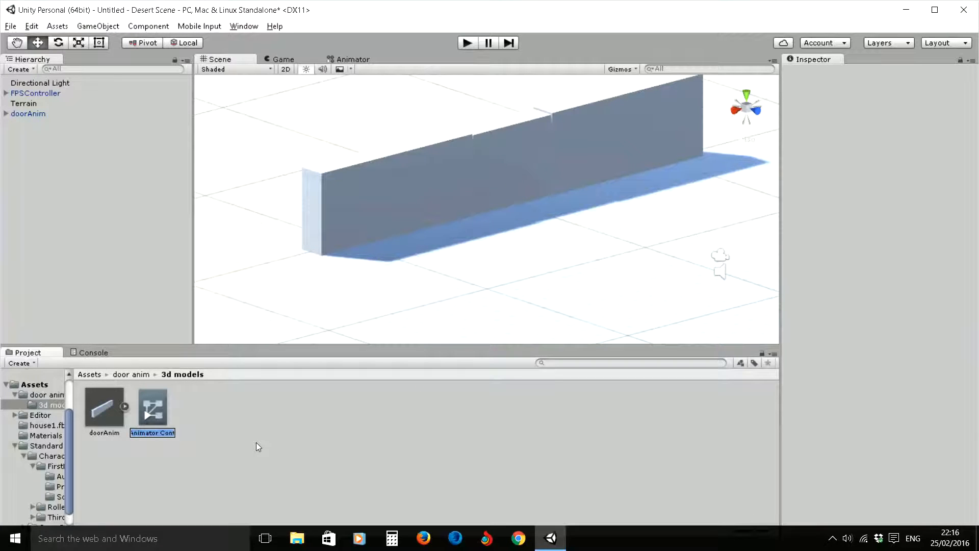
{"action": "type", "text": "doorController"}
{"action": "key", "text": "Return"}
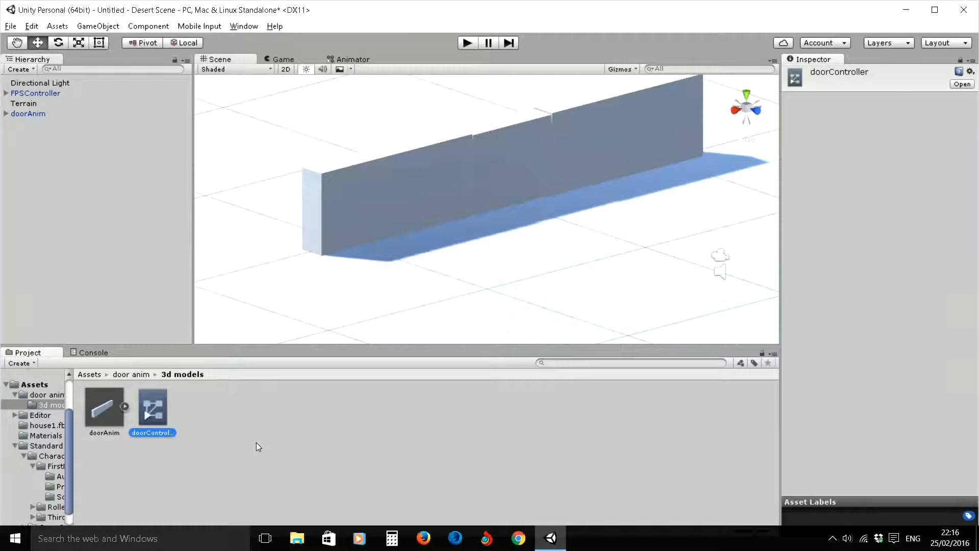
- Open doorController and add the Idle, DoorOpen and DoorClose clips as states, with Idle as default below the other two
{"action": "double_click", "coordinate": [158, 408]}
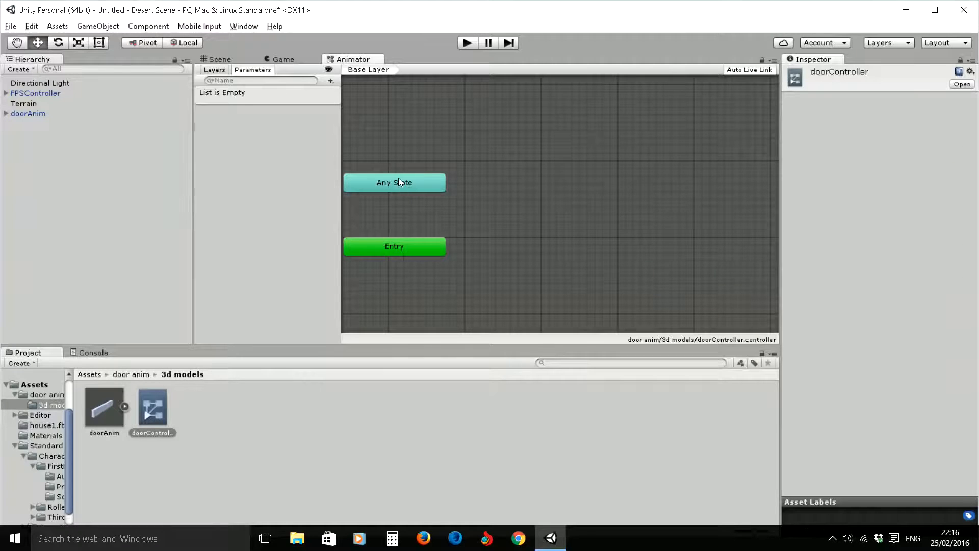
{"action": "left_click", "coordinate": [129, 407]}
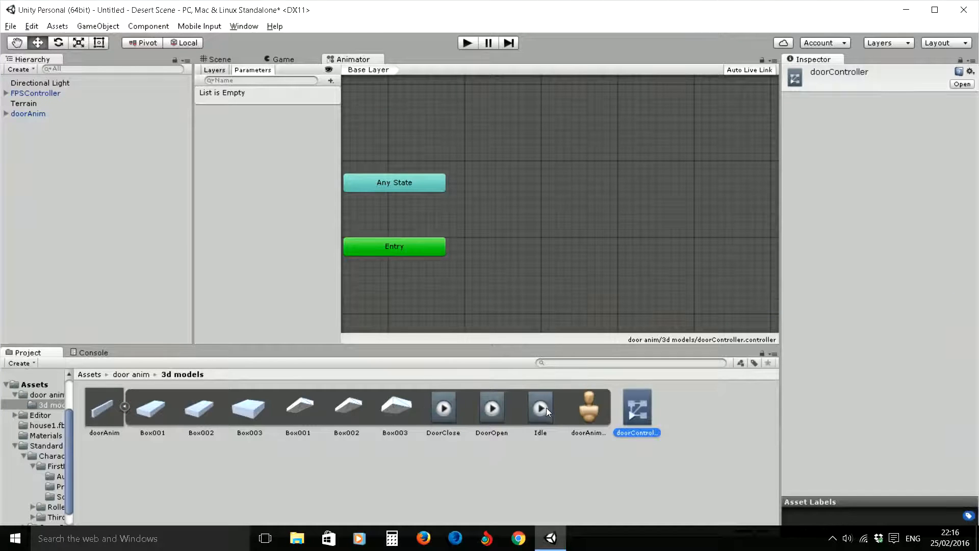
{"action": "left_click_drag", "start_coordinate": [539, 411], "coordinate": [556, 243]}
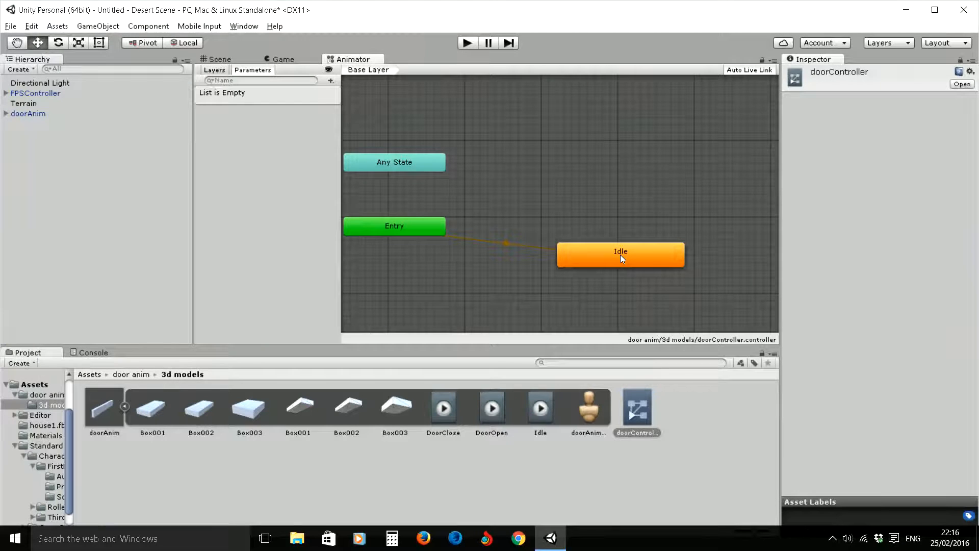
{"action": "left_click_drag", "start_coordinate": [619, 257], "coordinate": [592, 254]}
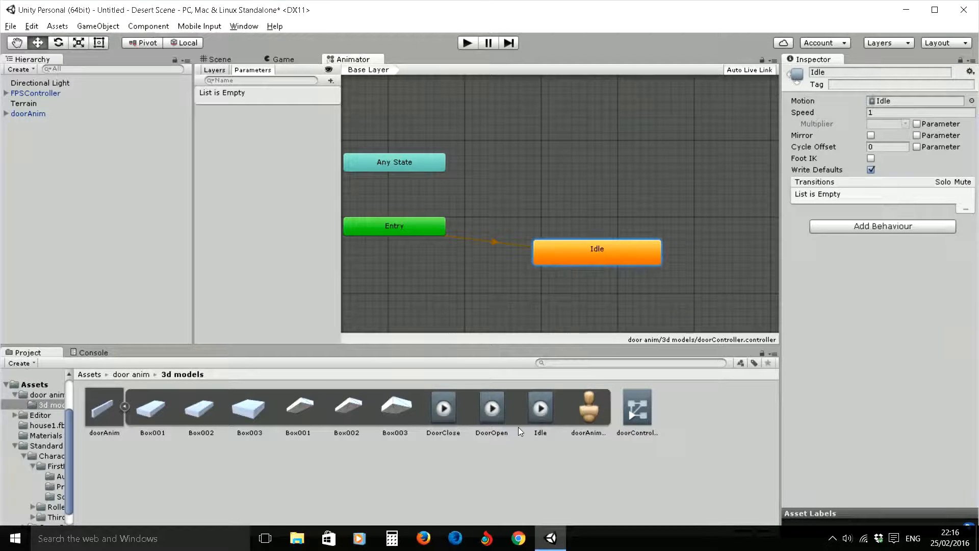
{"action": "left_click_drag", "start_coordinate": [492, 412], "coordinate": [512, 173]}
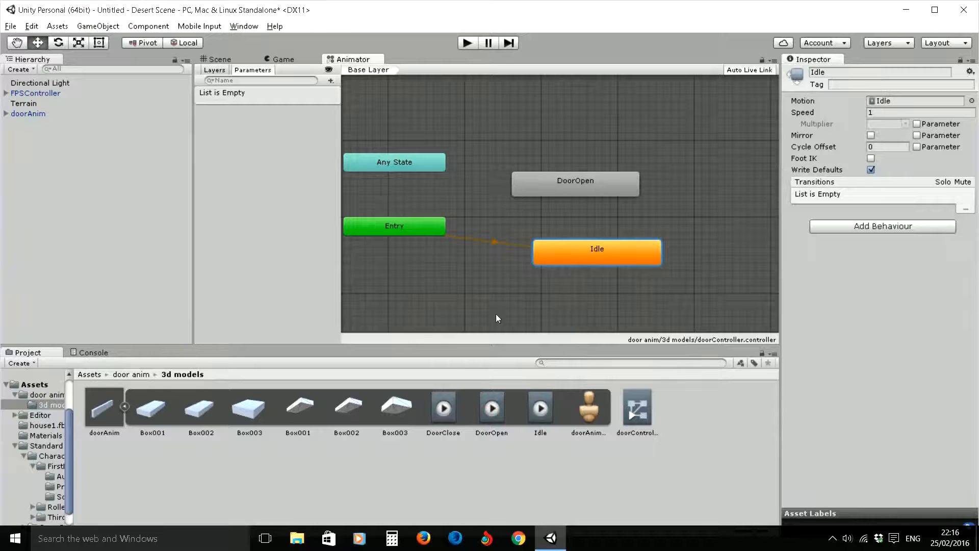
{"action": "left_click_drag", "start_coordinate": [445, 410], "coordinate": [683, 155]}
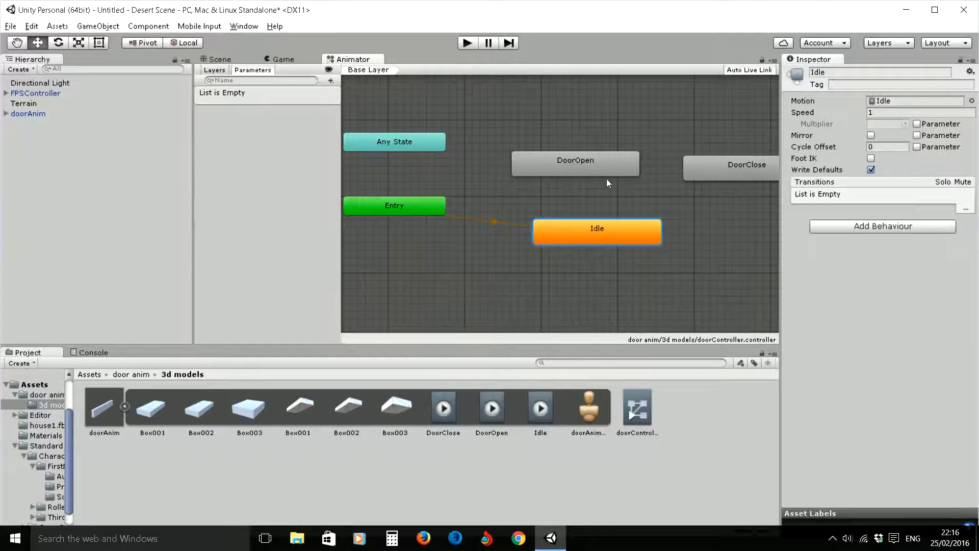
{"action": "left_click_drag", "start_coordinate": [595, 169], "coordinate": [556, 145]}
{"action": "left_click_drag", "start_coordinate": [710, 174], "coordinate": [663, 143]}
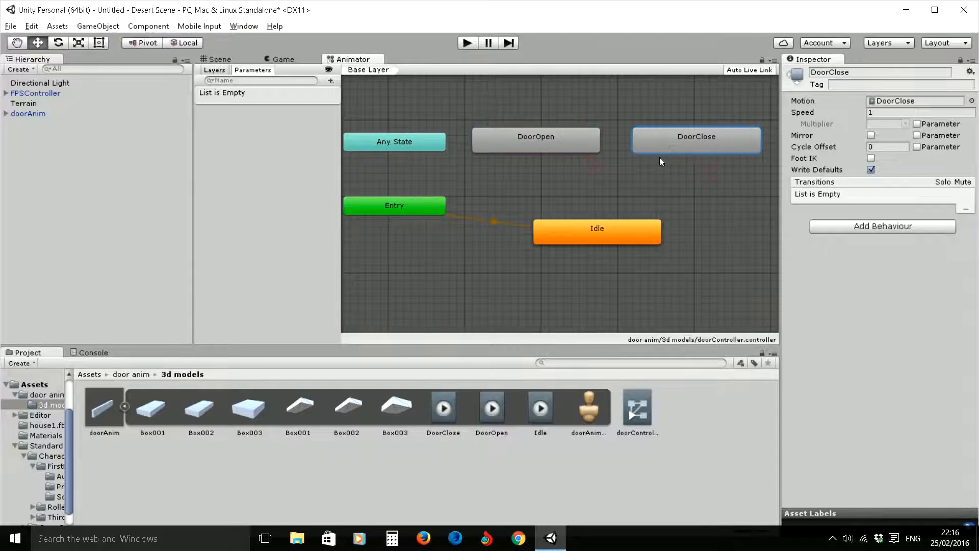
- Add animator transitions from Idle to DoorOpen and from DoorOpen to DoorClose
{"action": "left_click", "coordinate": [595, 229]}
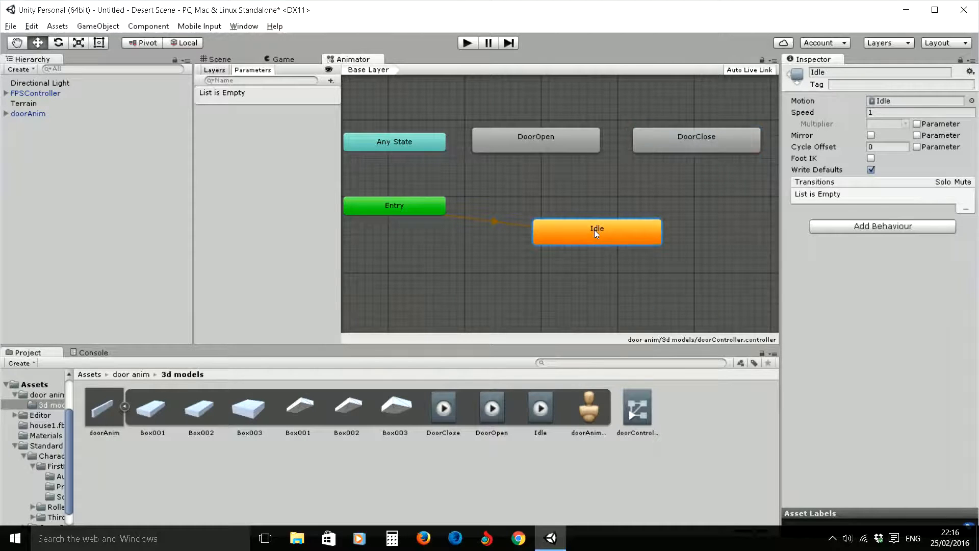
{"action": "right_click", "coordinate": [595, 229]}
{"action": "left_click", "coordinate": [618, 238]}
{"action": "left_click", "coordinate": [550, 145]}
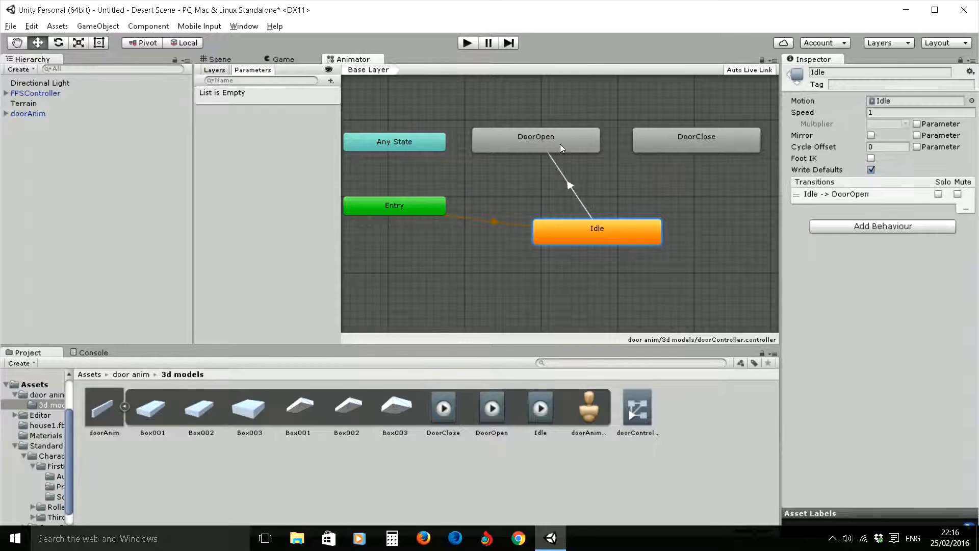
{"action": "right_click", "coordinate": [560, 143]}
{"action": "left_click", "coordinate": [580, 151]}
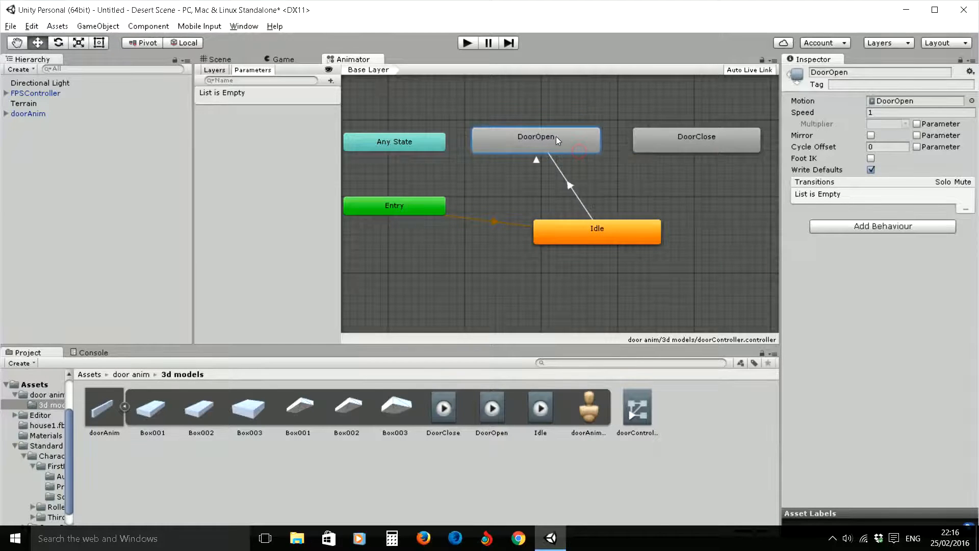
{"action": "left_click", "coordinate": [647, 142]}
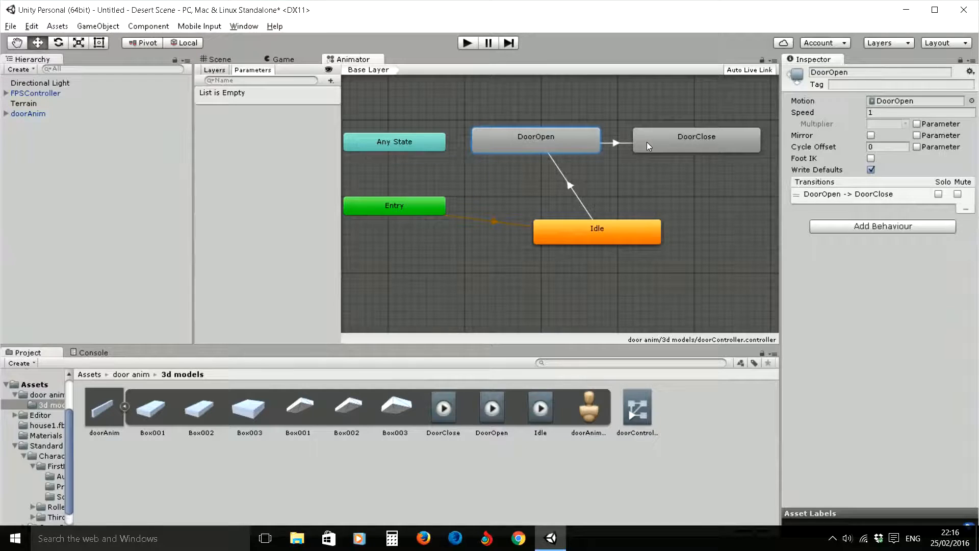
- Add a transition from DoorClose back to Idle to complete the state loop
{"action": "left_click", "coordinate": [661, 147]}
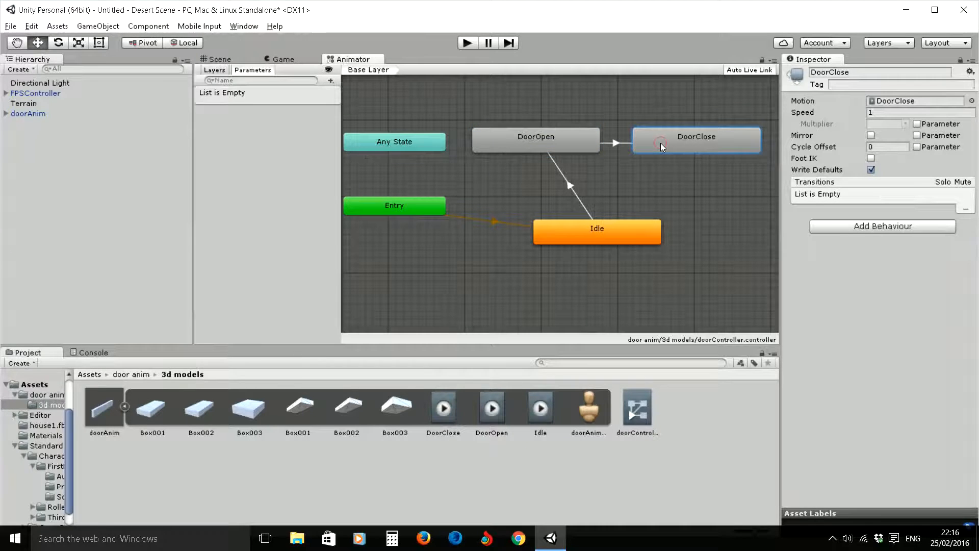
{"action": "right_click", "coordinate": [661, 147]}
{"action": "left_click", "coordinate": [685, 151]}
{"action": "left_click", "coordinate": [599, 235]}
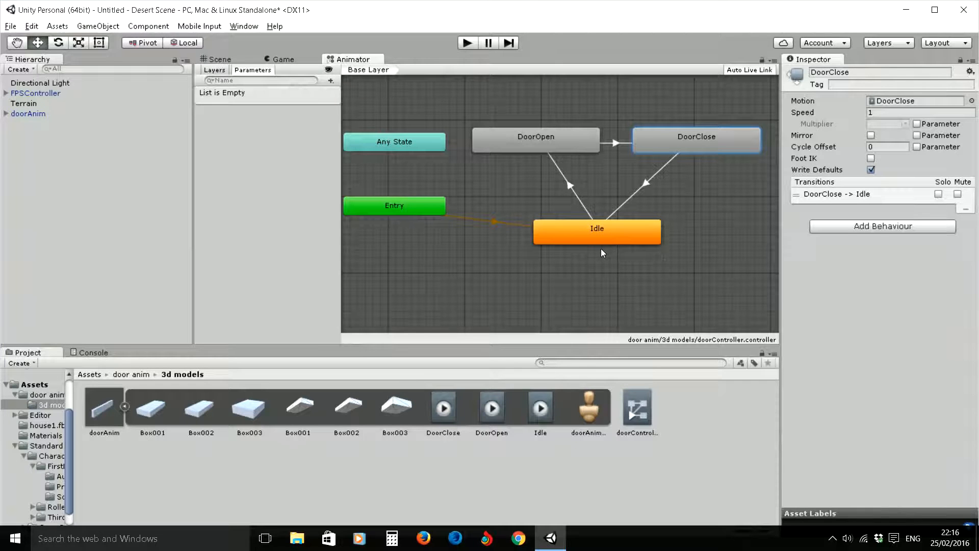
- Play the scene again, walk up to the door to check whether it animates, and stop the game
{"action": "left_click", "coordinate": [468, 43]}
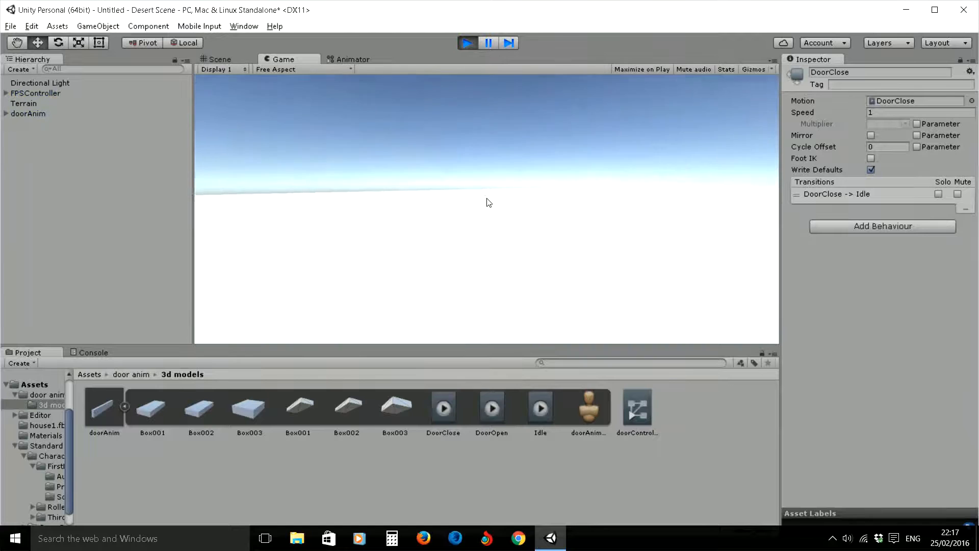
{"action": "key", "text": "w"}
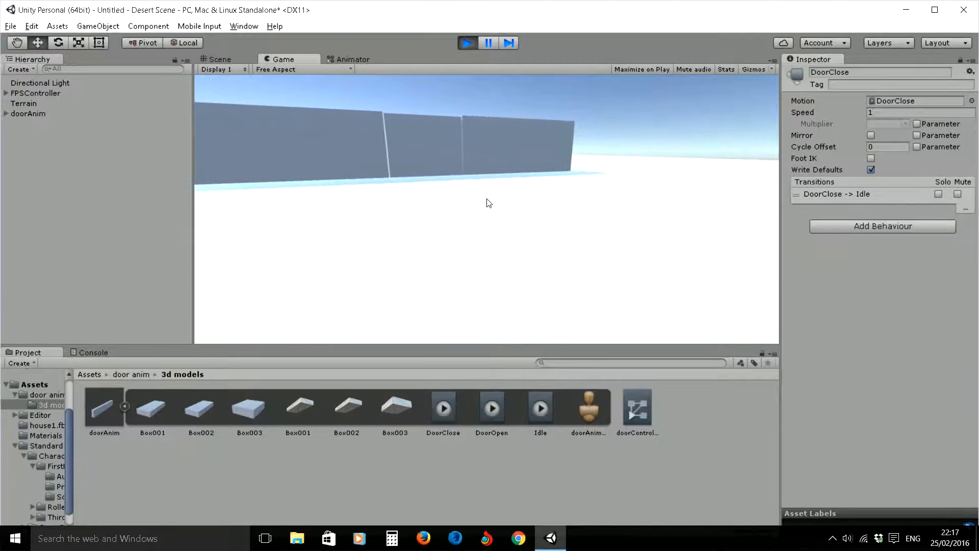
{"action": "key", "text": "w"}
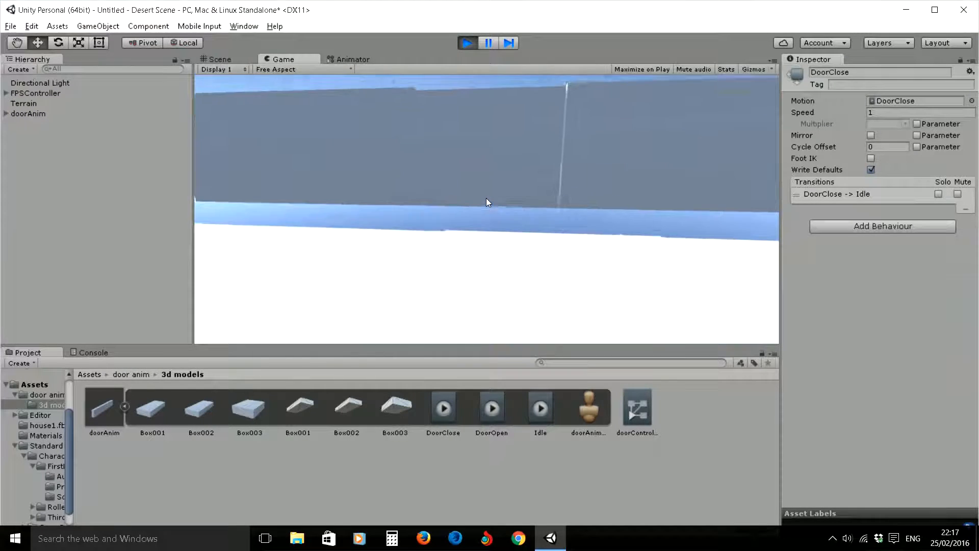
{"action": "key", "text": "Escape"}
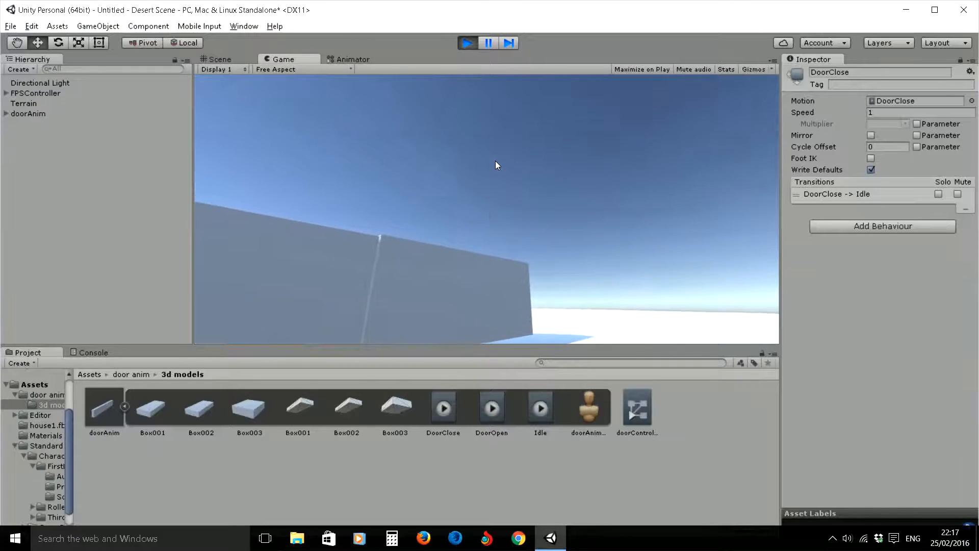
{"action": "left_click", "coordinate": [467, 44]}
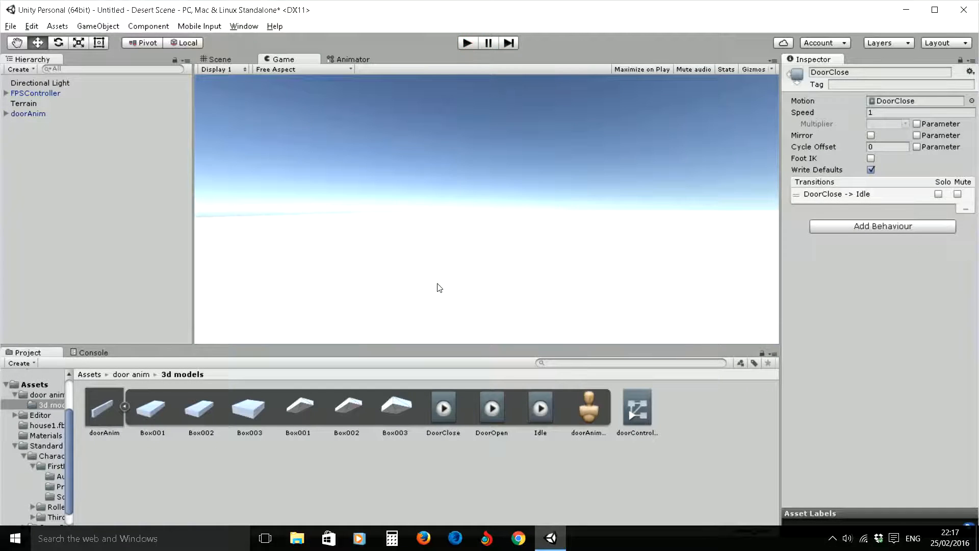
- Assign doorController as the Animator controller of the doorAnim object in the scene
{"action": "left_click", "coordinate": [123, 405]}
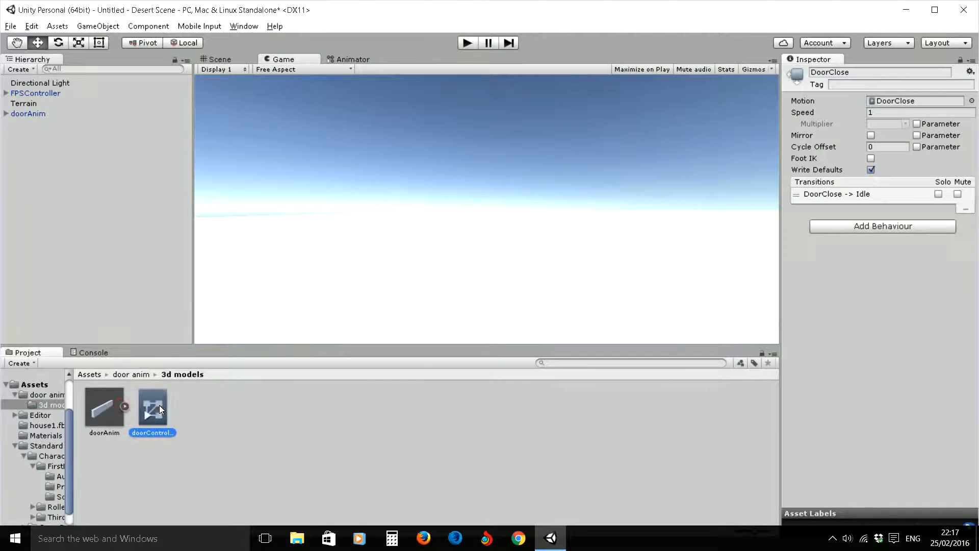
{"action": "left_click", "coordinate": [117, 410]}
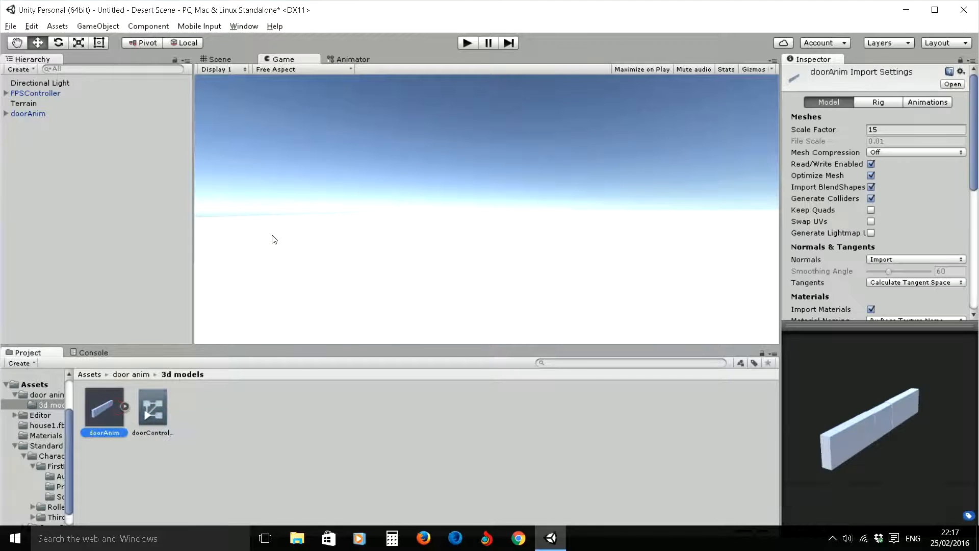
{"action": "left_click", "coordinate": [19, 113]}
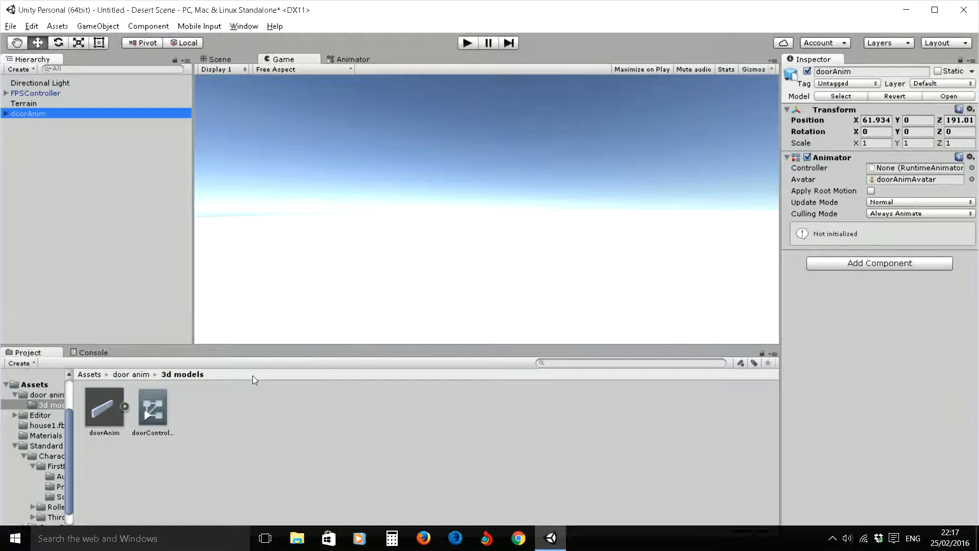
{"action": "left_click_drag", "start_coordinate": [155, 417], "coordinate": [898, 169]}
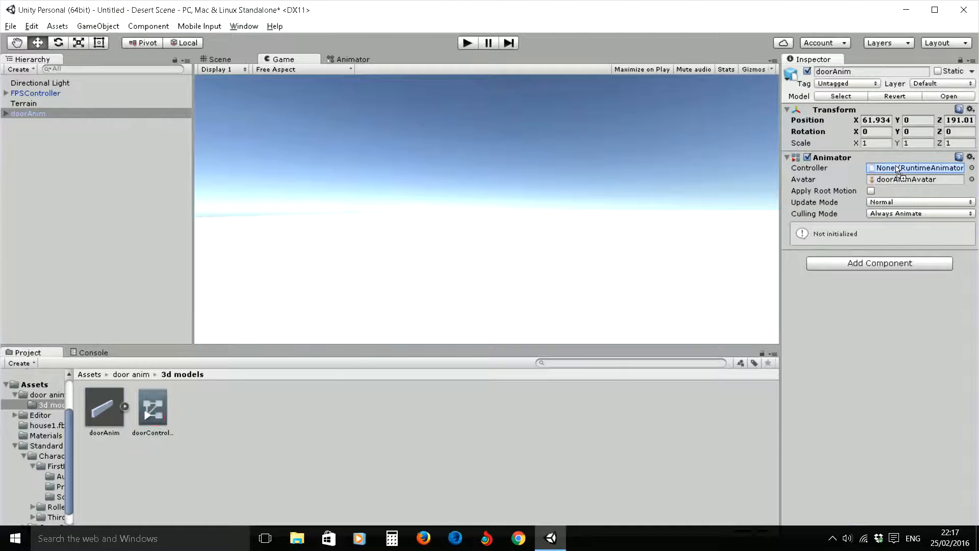
- Rotate FPSController in the Scene view to about 156 degrees around Y so it faces the door wall
{"action": "left_click", "coordinate": [220, 59]}
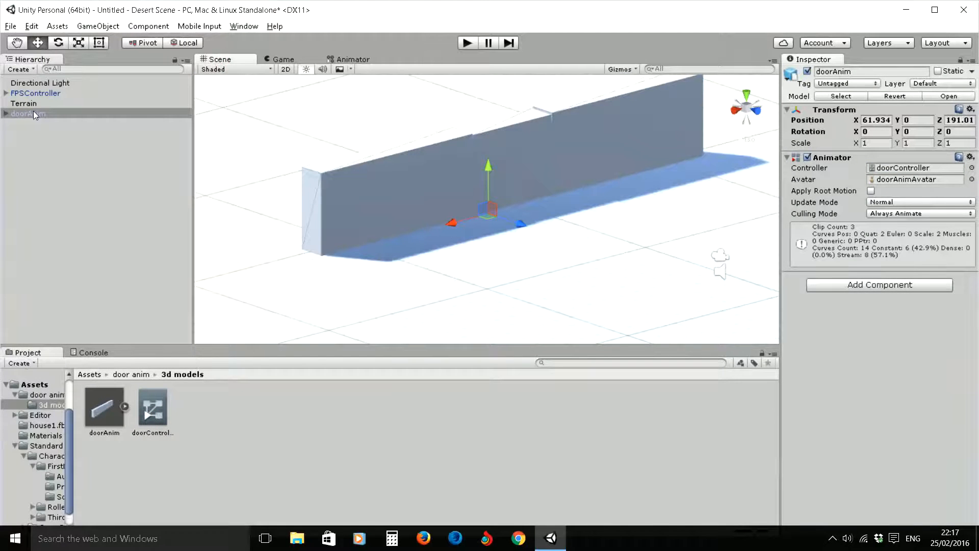
{"action": "left_click", "coordinate": [29, 94]}
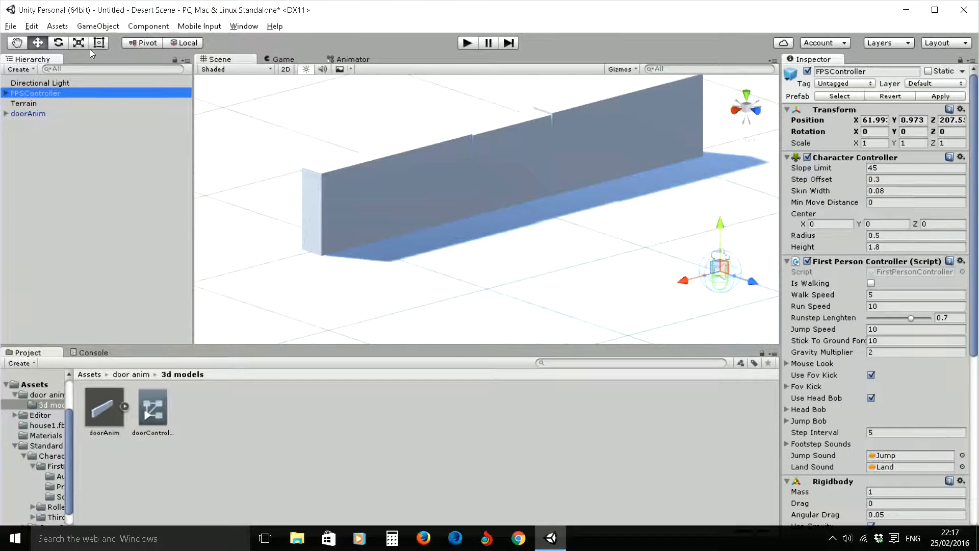
{"action": "left_click", "coordinate": [59, 42]}
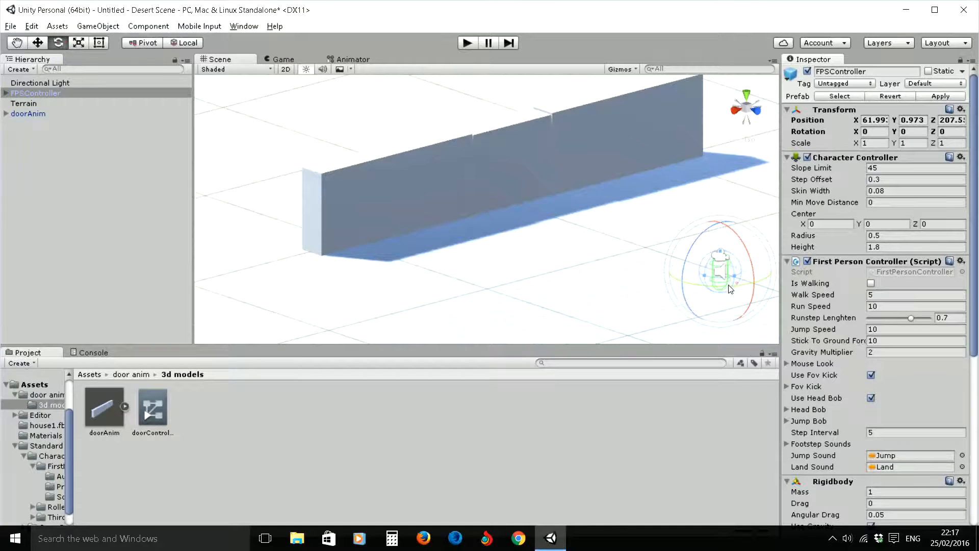
{"action": "left_click_drag", "start_coordinate": [737, 286], "coordinate": [472, 43]}
- Play the scene, walk towards the door to check its looping animation, and stop the game
{"action": "left_click", "coordinate": [467, 43]}
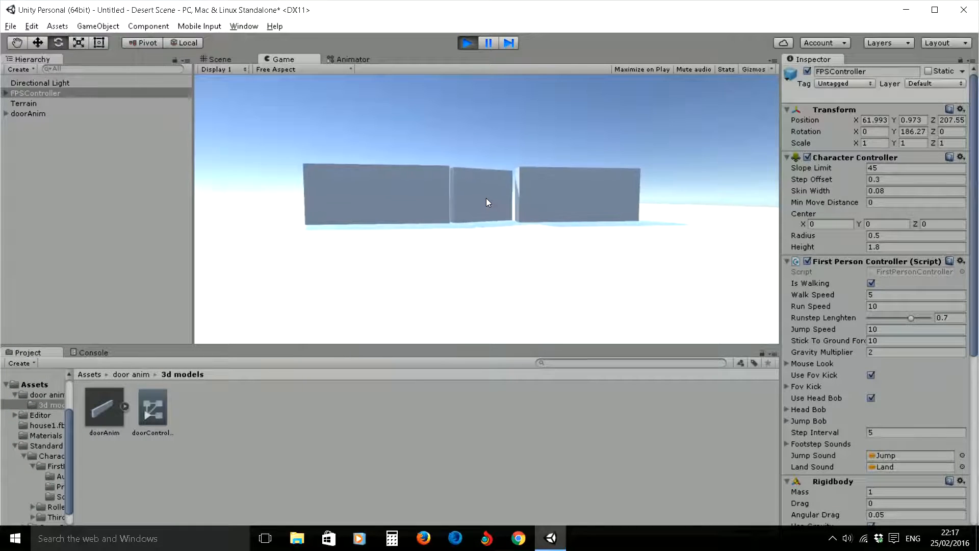
{"action": "key", "text": "w"}
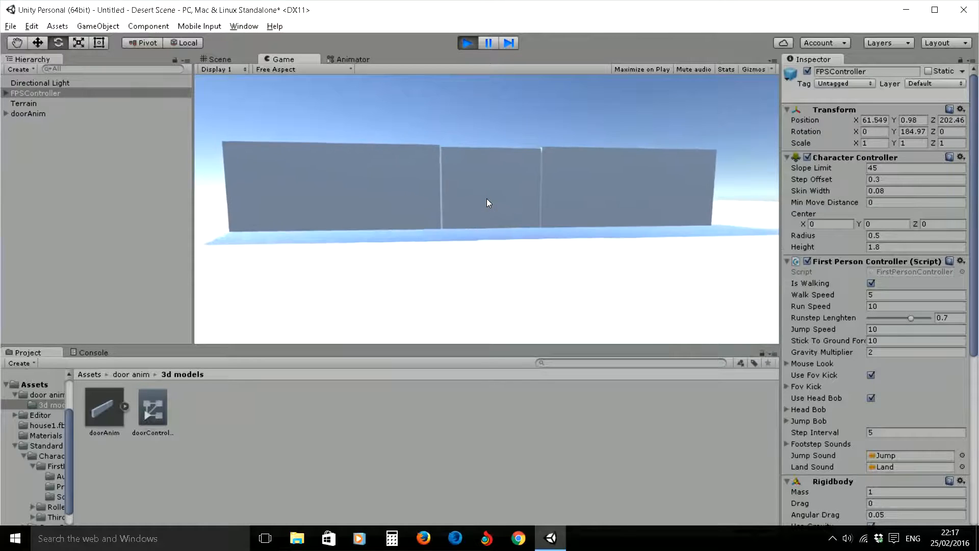
{"action": "key", "text": "Escape"}
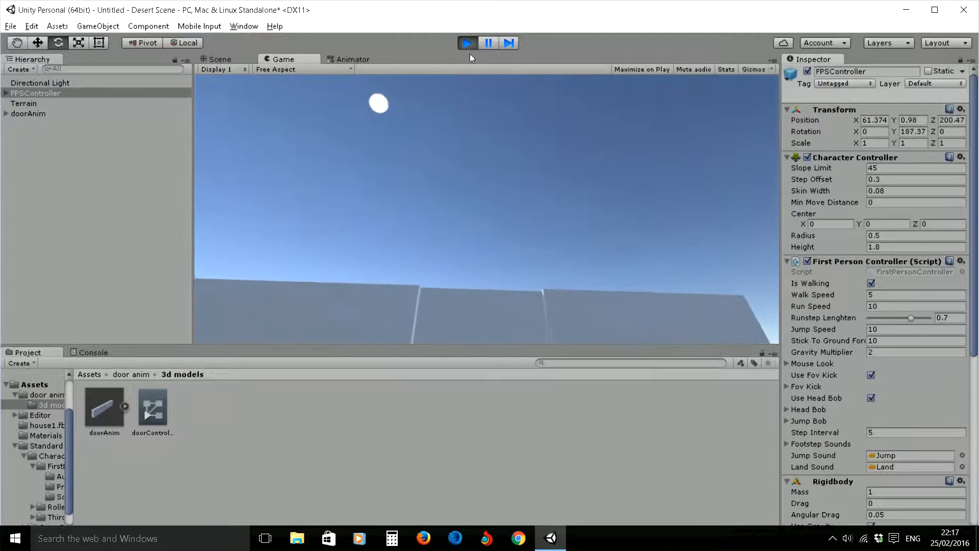
{"action": "left_click", "coordinate": [465, 41]}
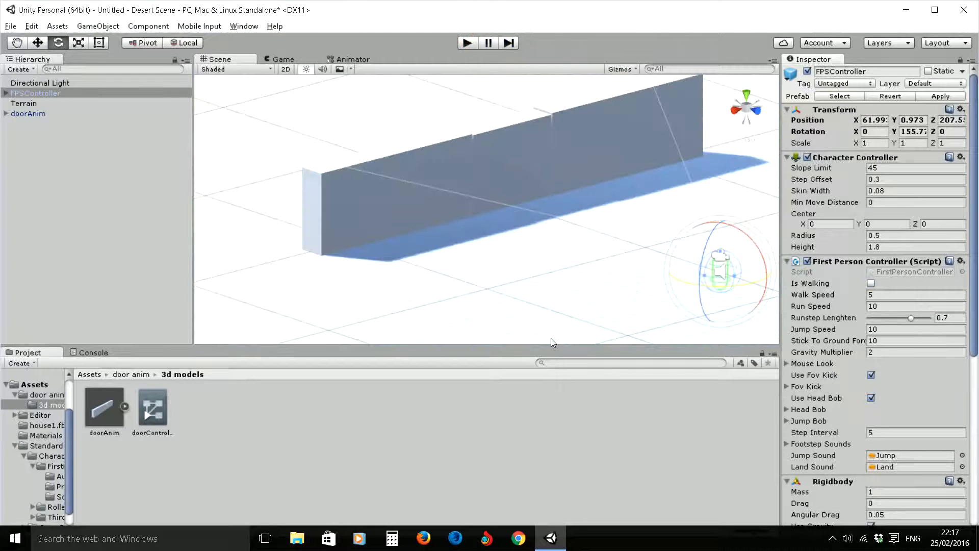
- Return to the doorController state graph and add a Trigger parameter named open
{"action": "left_click", "coordinate": [349, 60]}
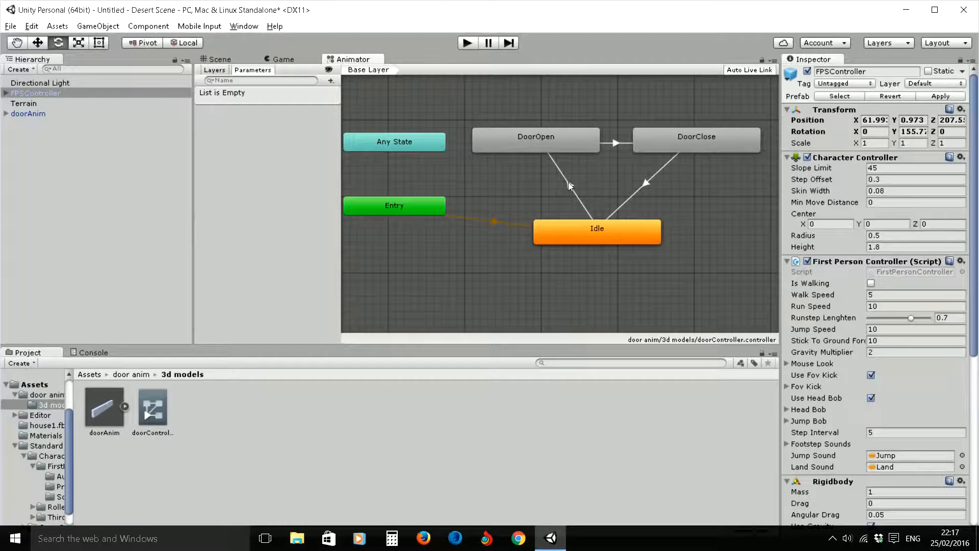
{"action": "left_click", "coordinate": [539, 137]}
{"action": "left_click", "coordinate": [571, 224]}
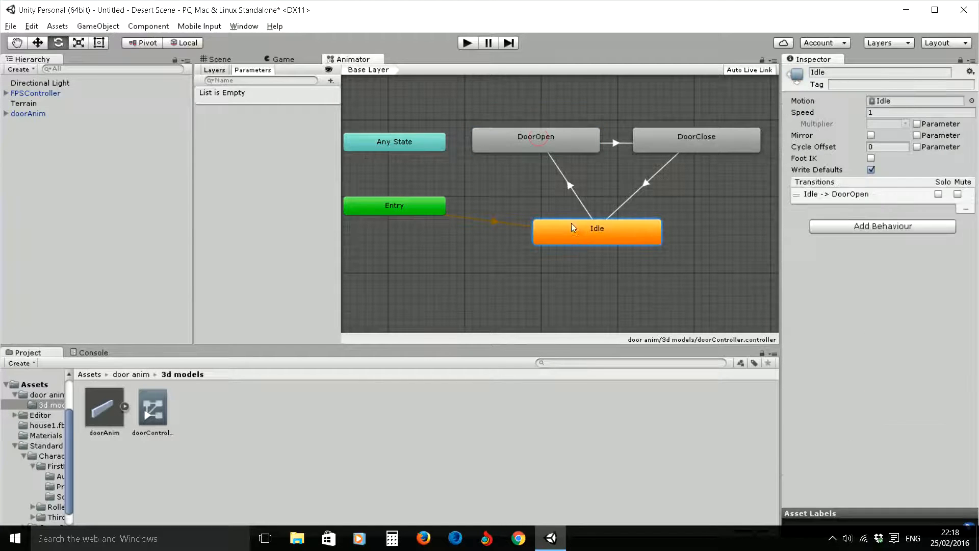
{"action": "left_click", "coordinate": [533, 138]}
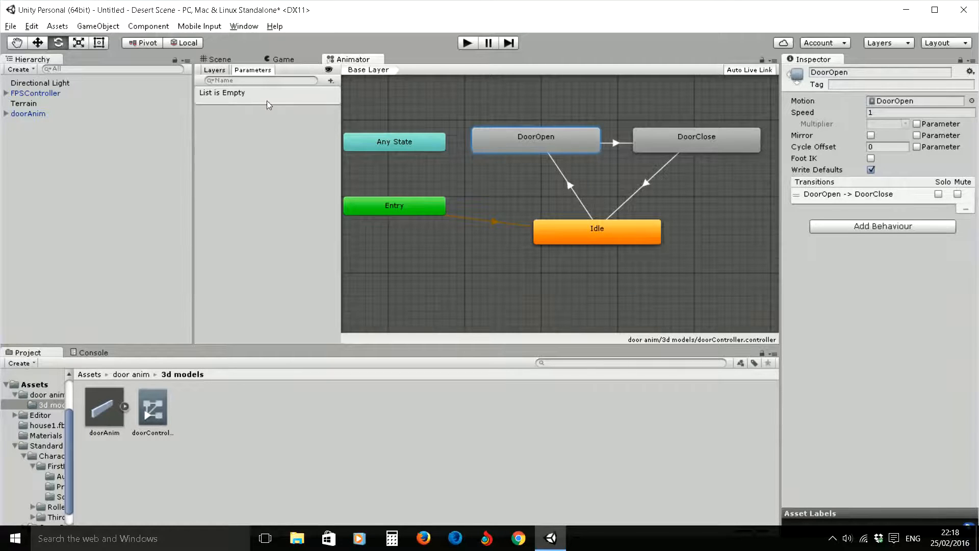
{"action": "left_click", "coordinate": [252, 72]}
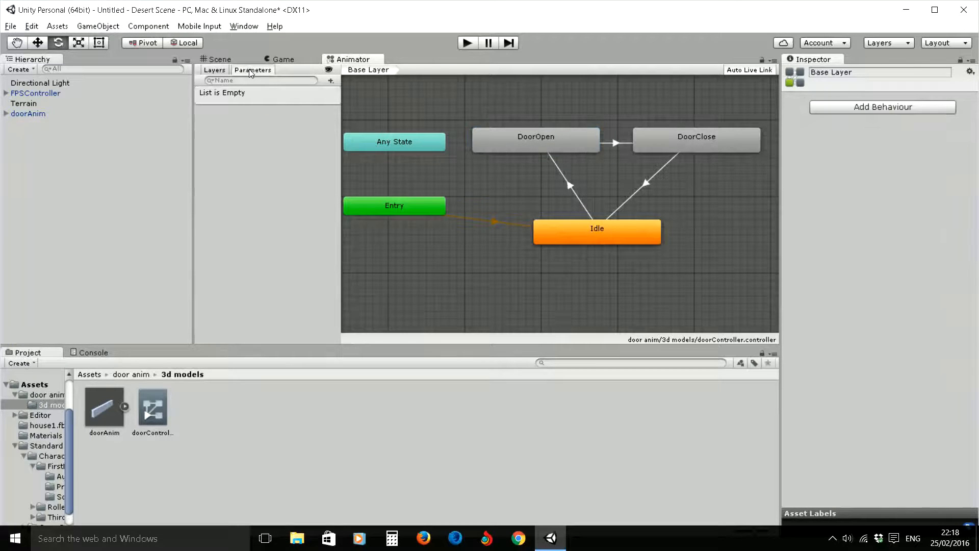
{"action": "left_click", "coordinate": [331, 81]}
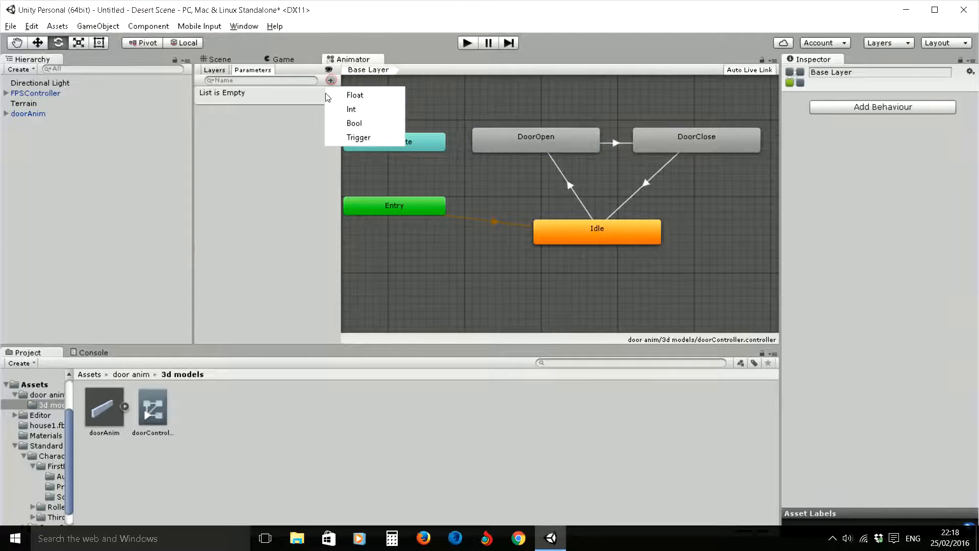
{"action": "left_click", "coordinate": [362, 138]}
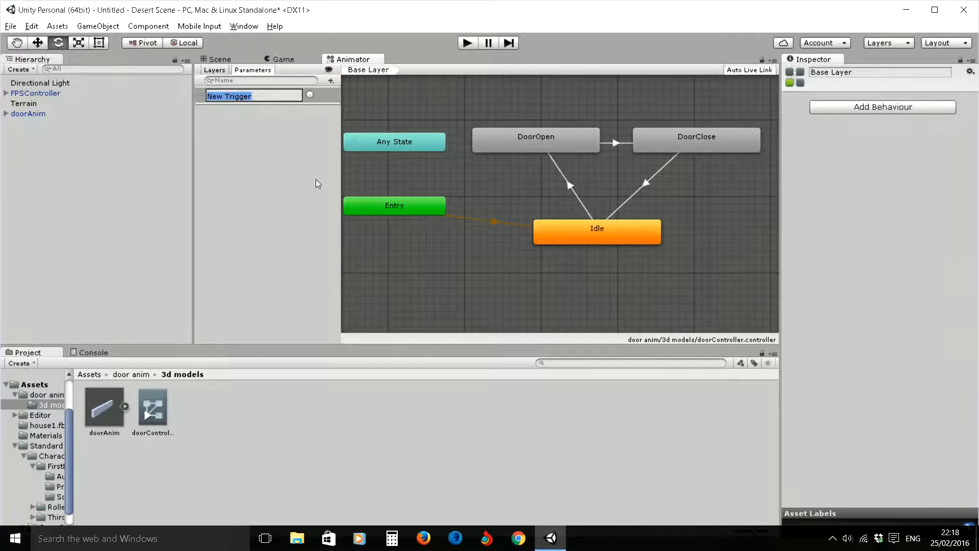
{"action": "type", "text": "open"}
{"action": "key", "text": "Return"}
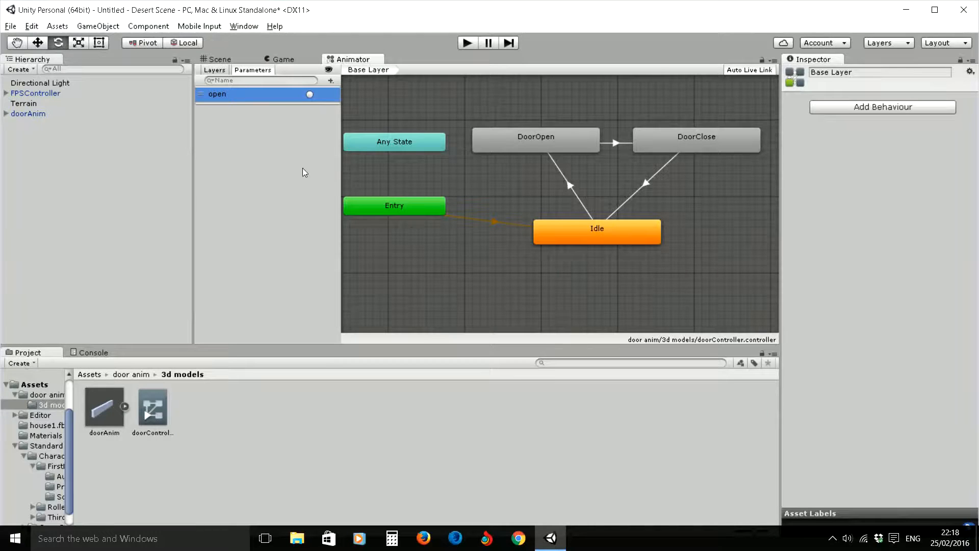
- Add a second Trigger parameter named close
{"action": "left_click", "coordinate": [330, 80]}
{"action": "left_click", "coordinate": [364, 136]}
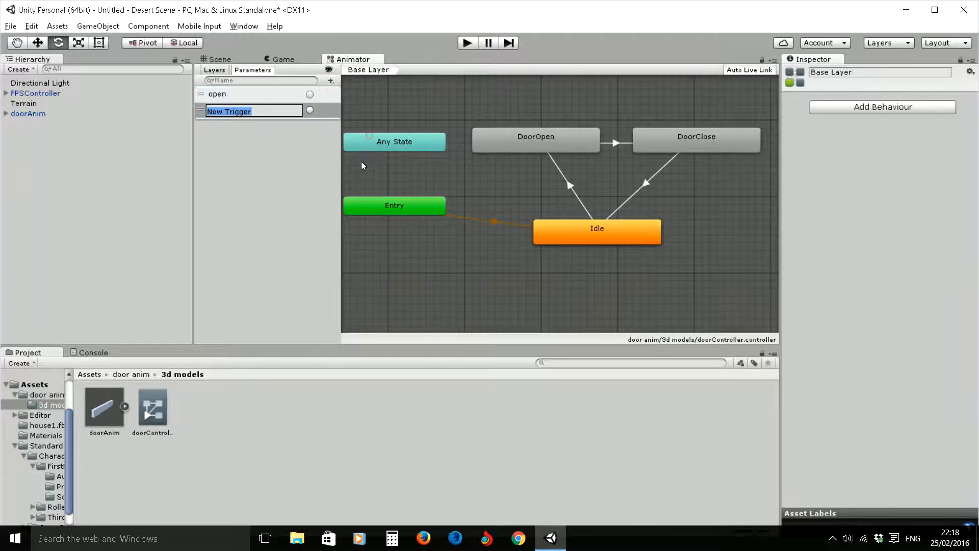
{"action": "type", "text": "close"}
{"action": "key", "text": "Return"}
- Shrink the blend of the Idle to DoorOpen transition to almost nothing and add open as its condition
{"action": "left_click", "coordinate": [601, 232]}
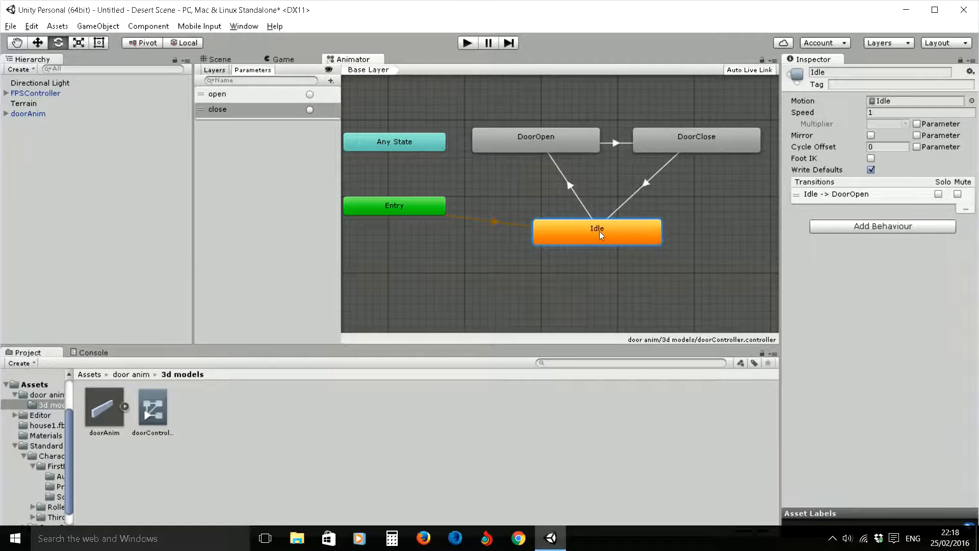
{"action": "left_click", "coordinate": [542, 138]}
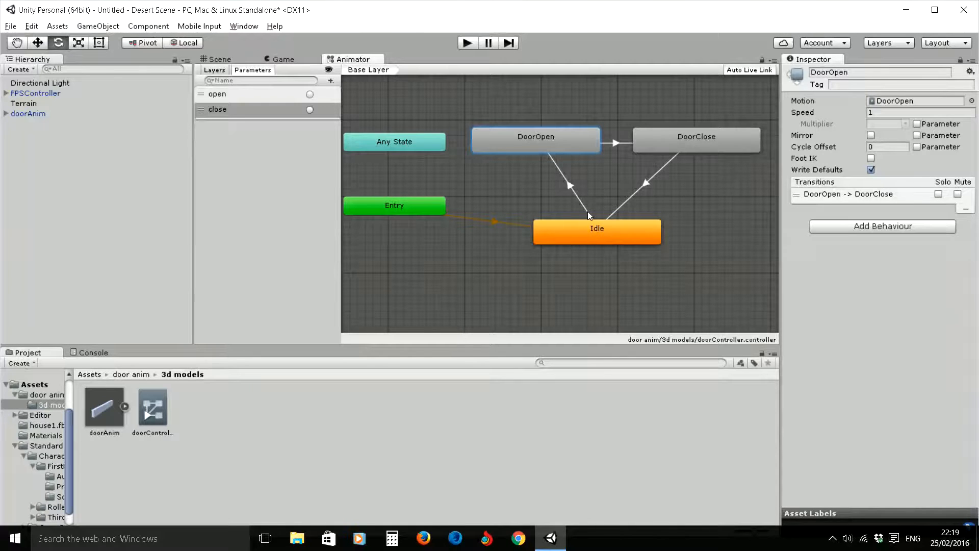
{"action": "left_click", "coordinate": [571, 189]}
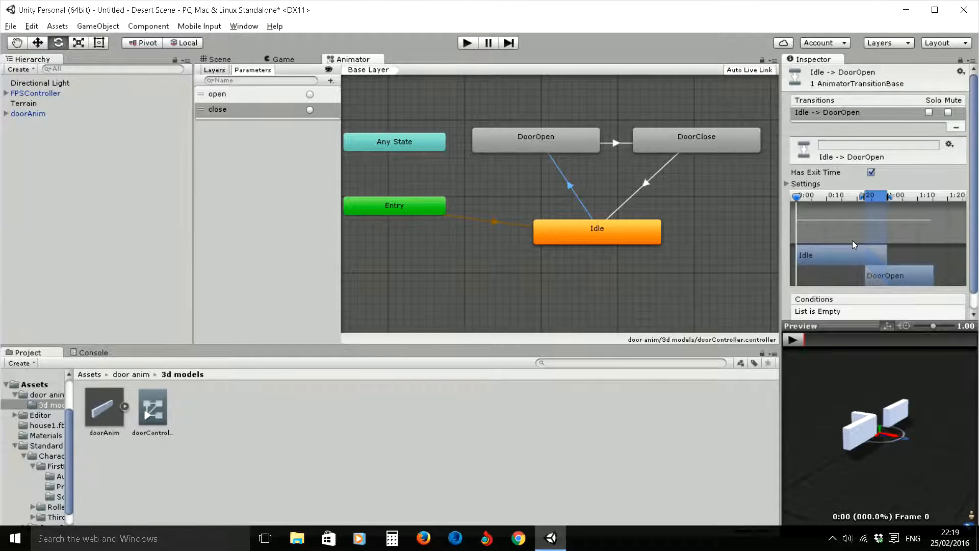
{"action": "scroll", "coordinate": [862, 219], "scroll_direction": "down", "scroll_amount": 1}
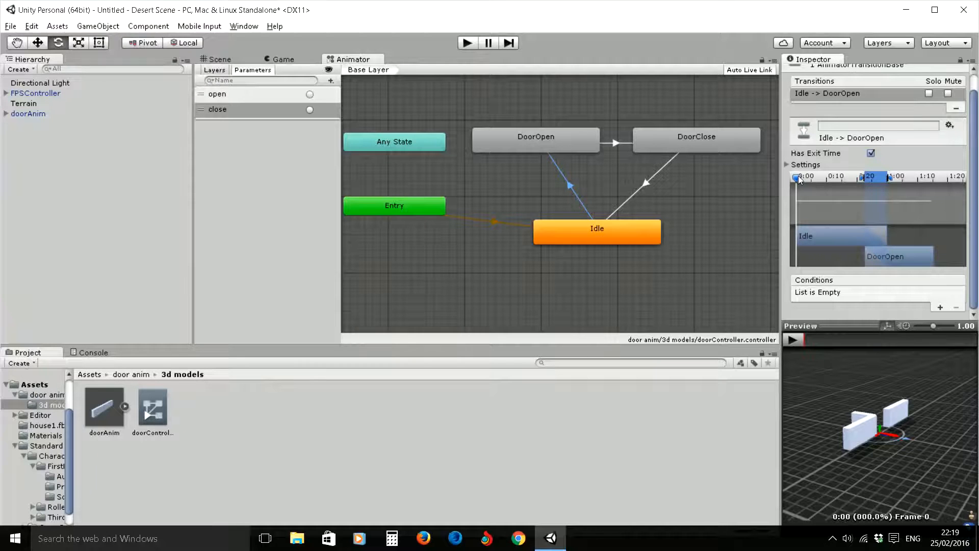
{"action": "mouse_move", "coordinate": [799, 177]}
{"action": "left_mouse_down"}
{"action": "mouse_move", "coordinate": [885, 181]}
{"action": "mouse_move", "coordinate": [784, 188]}
{"action": "left_mouse_up"}
{"action": "left_click_drag", "start_coordinate": [890, 177], "coordinate": [867, 180]}
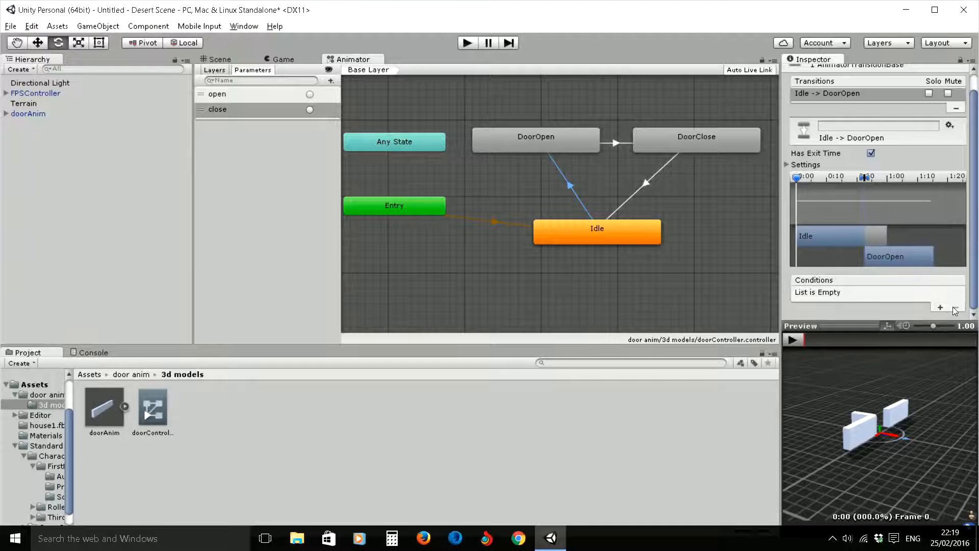
{"action": "left_click", "coordinate": [940, 307]}
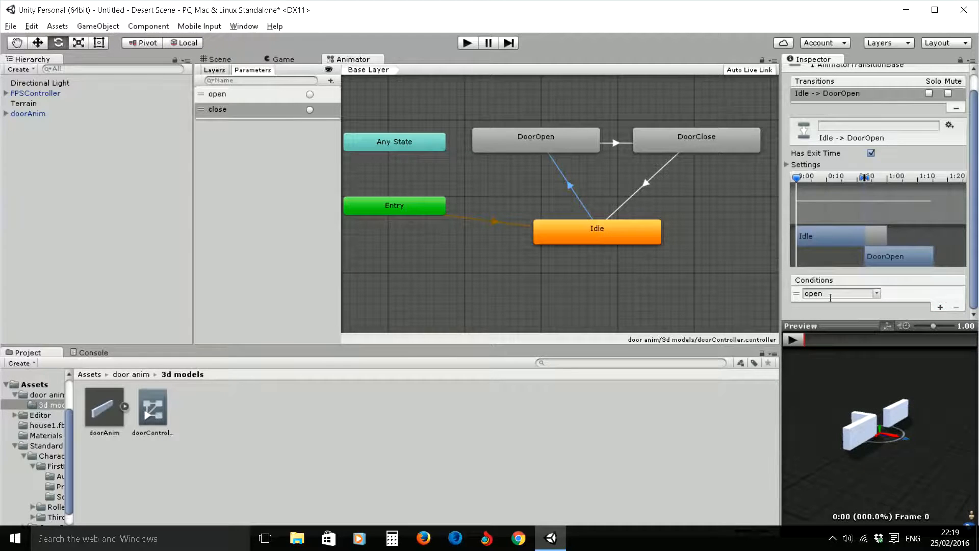
- Shrink the blend of the DoorOpen to DoorClose transition to almost nothing and set close as its condition
{"action": "left_click", "coordinate": [618, 144]}
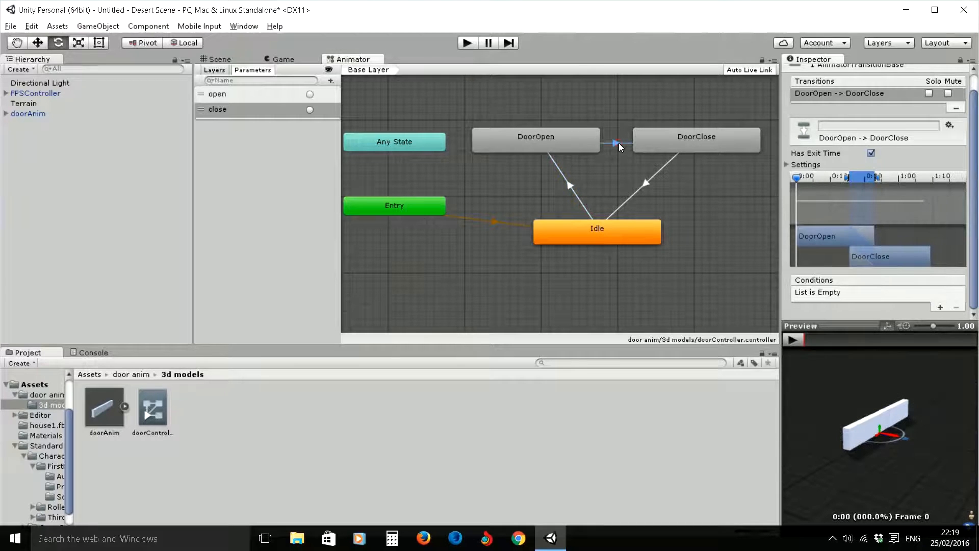
{"action": "left_click_drag", "start_coordinate": [873, 177], "coordinate": [849, 181]}
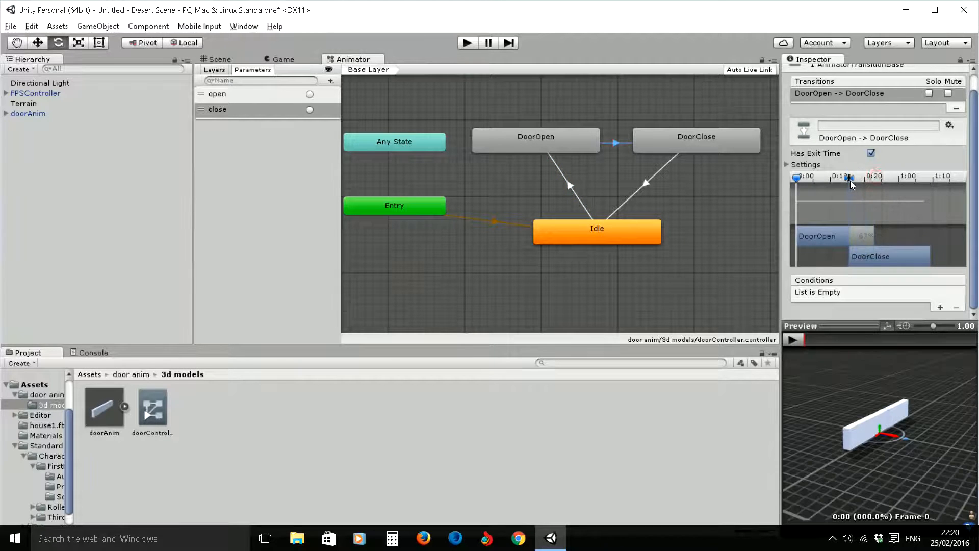
{"action": "left_click", "coordinate": [940, 307]}
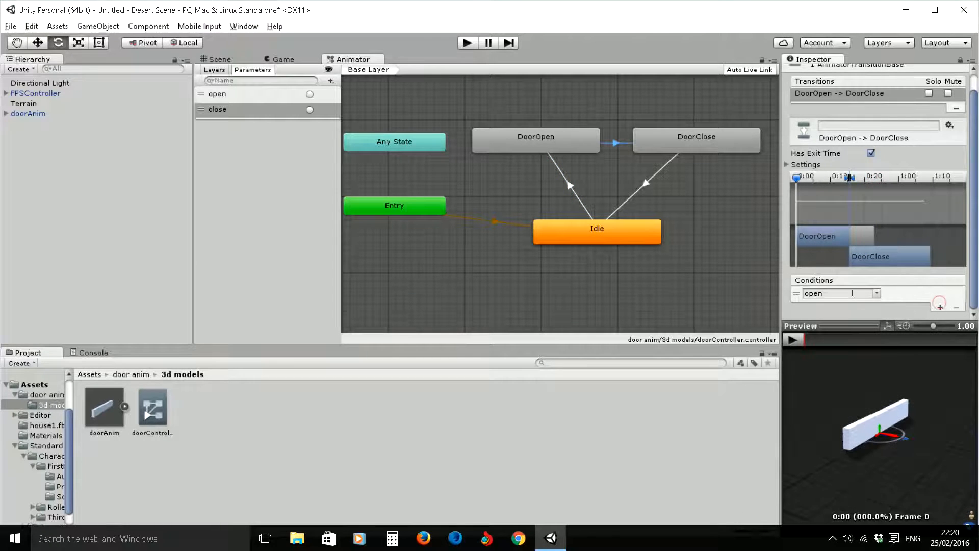
{"action": "left_click", "coordinate": [841, 294]}
{"action": "left_click", "coordinate": [904, 321]}
- Shrink the blend of the DoorClose to Idle transition to almost nothing
{"action": "left_click", "coordinate": [655, 175]}
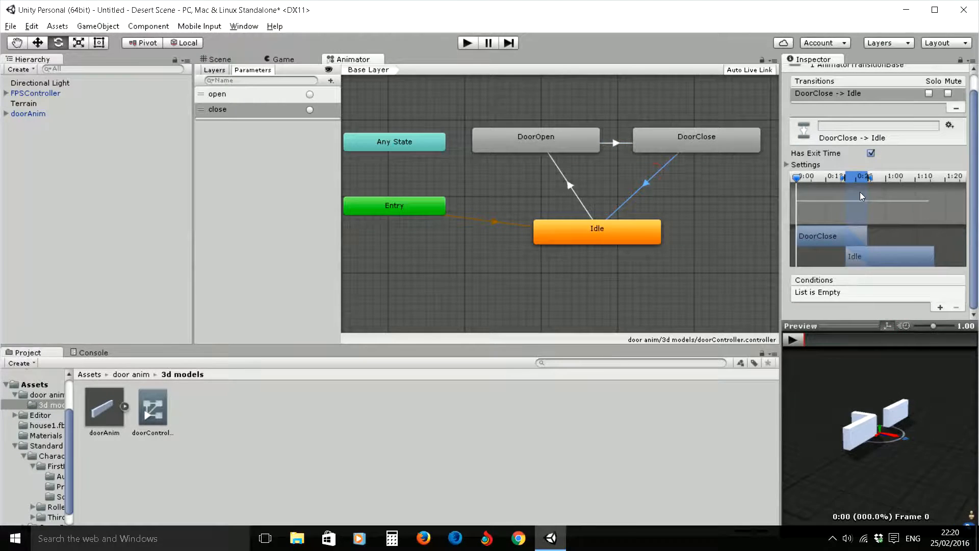
{"action": "left_click_drag", "start_coordinate": [870, 178], "coordinate": [845, 178]}
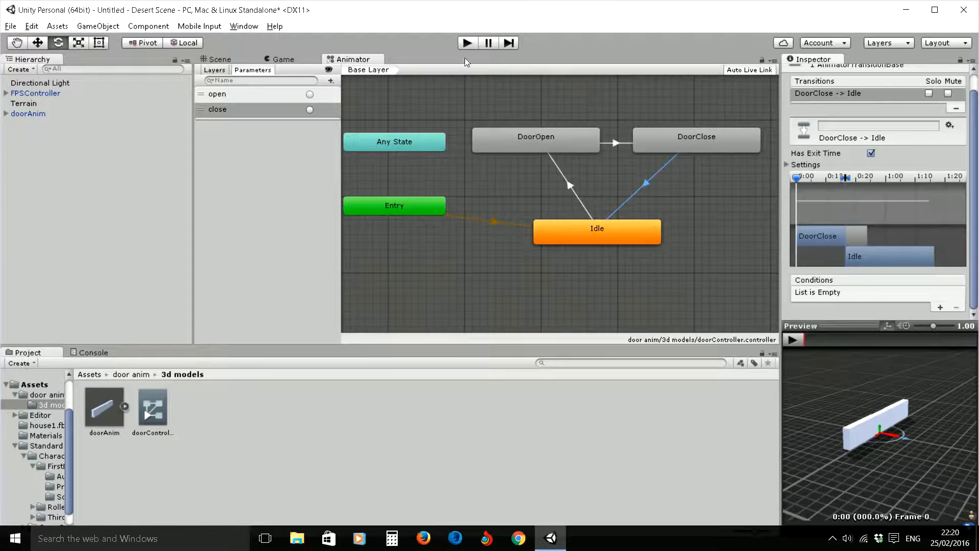
- Play-test the scene by walking the first-person character up to the door and back, and stop play mode
{"action": "left_click", "coordinate": [467, 43]}
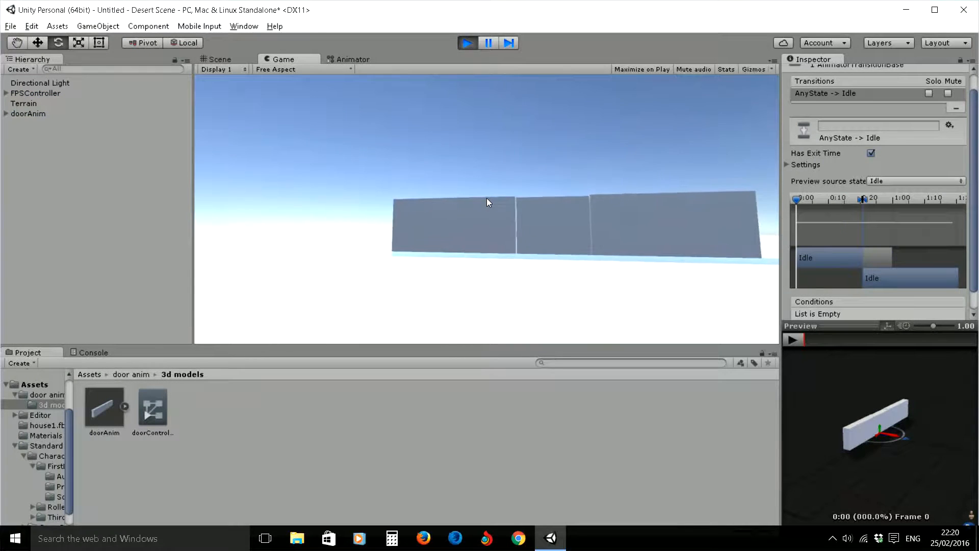
{"action": "key", "text": "w"}
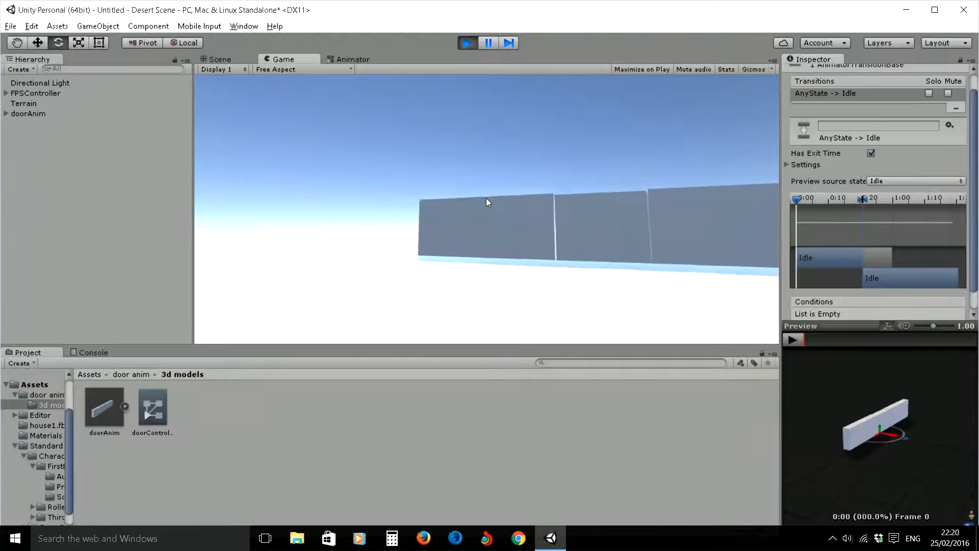
{"action": "key", "text": "w"}
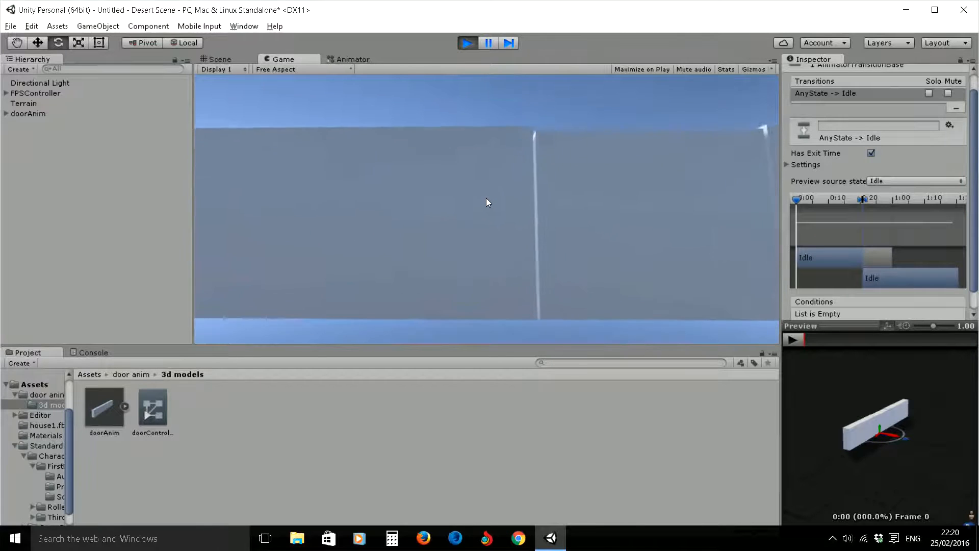
{"action": "key", "text": "w"}
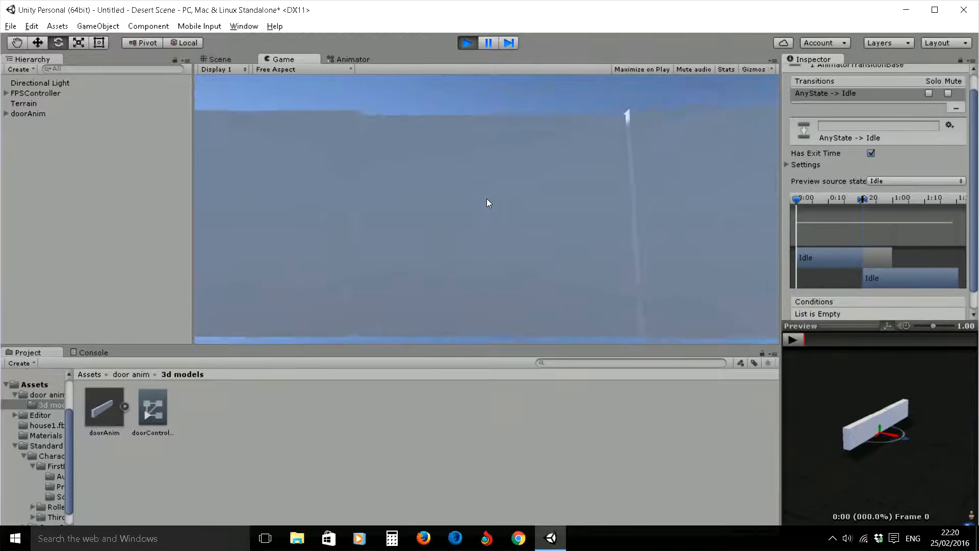
{"action": "key", "text": "s"}
{"action": "key", "text": "Escape"}
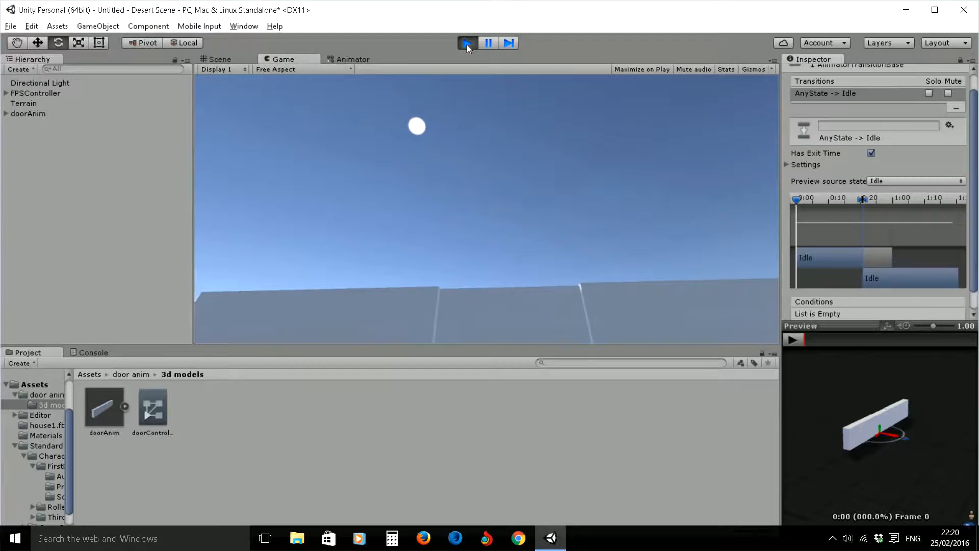
{"action": "left_click", "coordinate": [466, 43]}
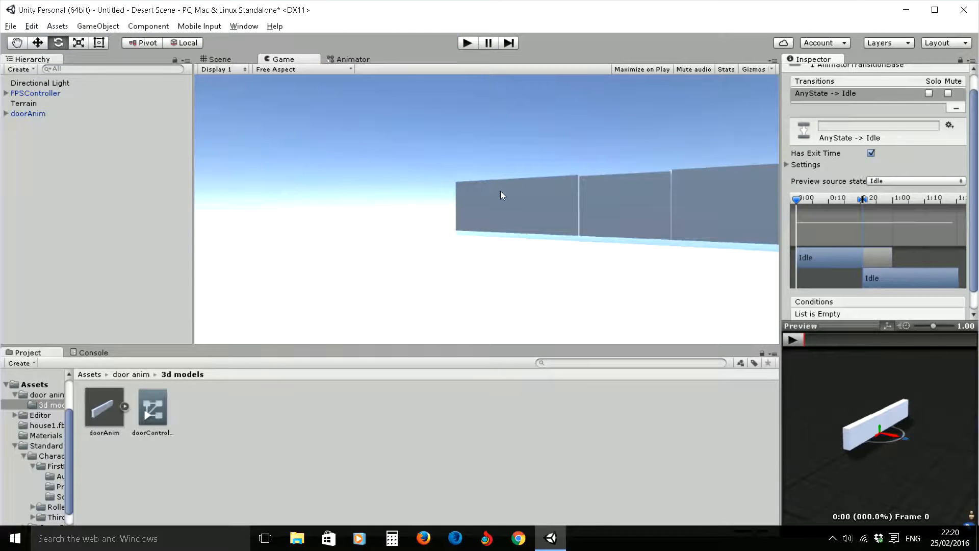
{"action": "left_click", "coordinate": [603, 210]}
- Create a C# script named doorController in the 3d models folder
{"action": "right_click", "coordinate": [203, 431]}
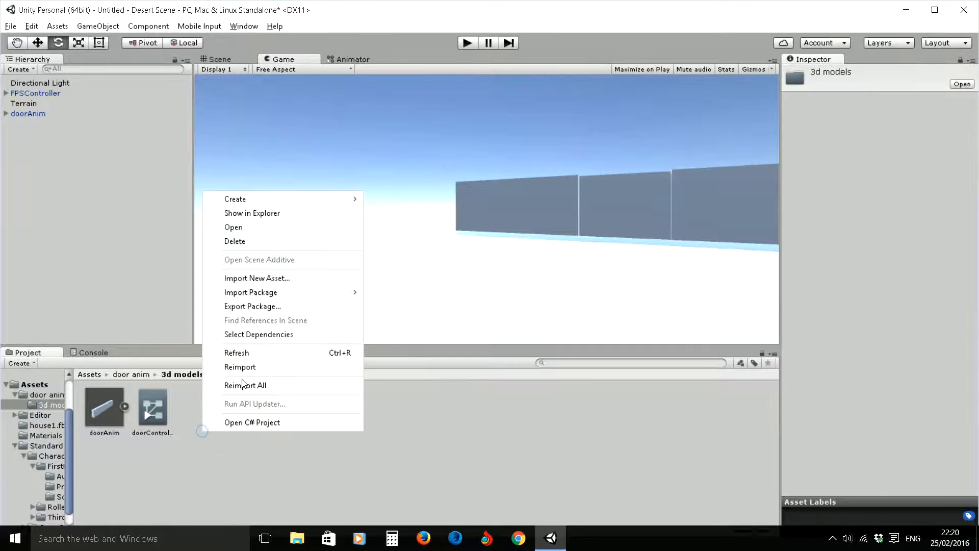
{"action": "mouse_move", "coordinate": [234, 199]}
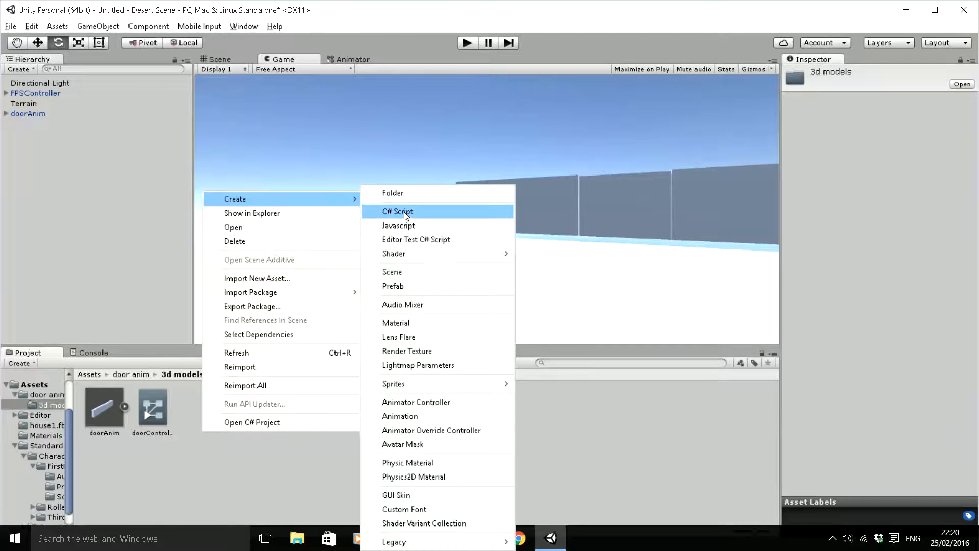
{"action": "left_click", "coordinate": [403, 212]}
{"action": "type", "text": "do"}
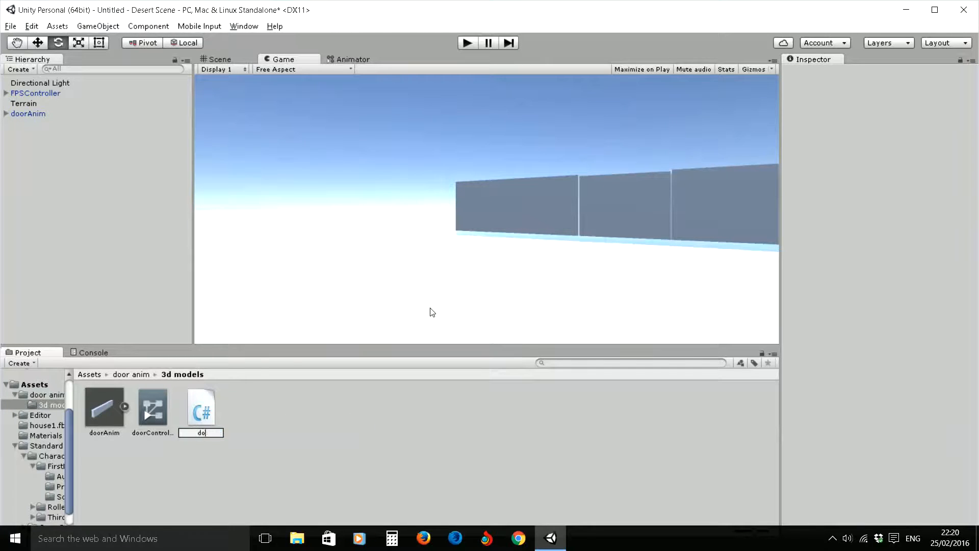
{"action": "type", "text": "orController"}
{"action": "key", "text": "Return"}
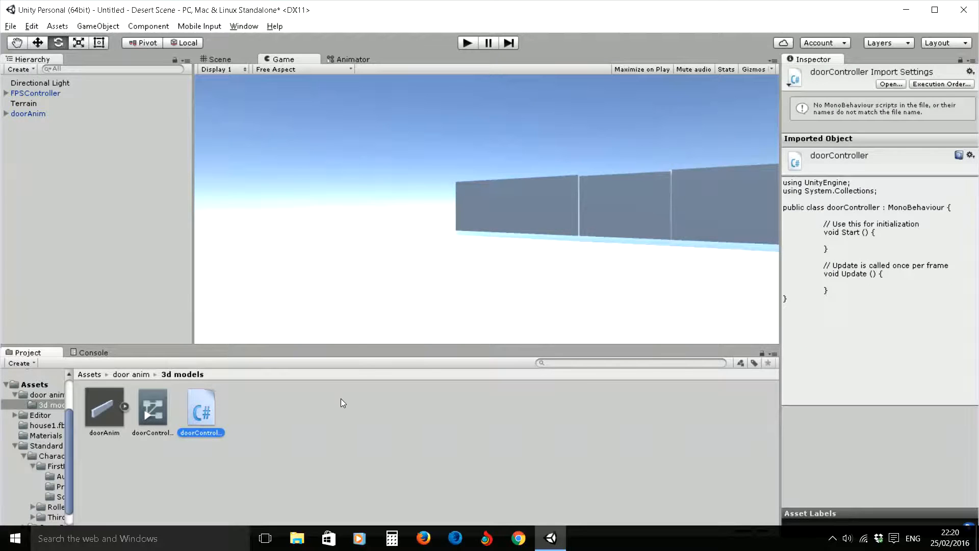
- In Visual Studio, remove the default Start and Update methods with their comments from the doorController script and save it
{"action": "double_click", "coordinate": [209, 399]}
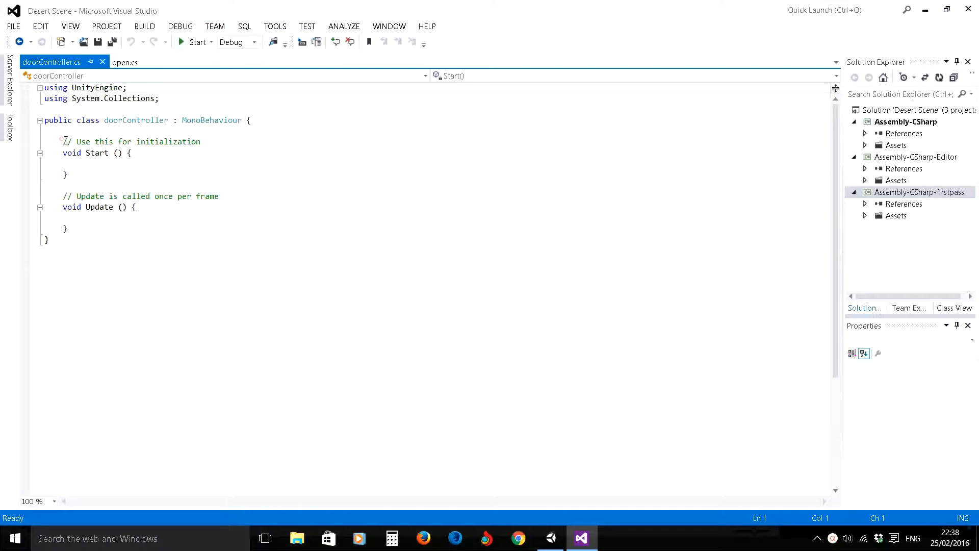
{"action": "left_click_drag", "start_coordinate": [97, 157], "coordinate": [68, 230]}
{"action": "left_click_drag", "start_coordinate": [62, 142], "coordinate": [87, 229]}
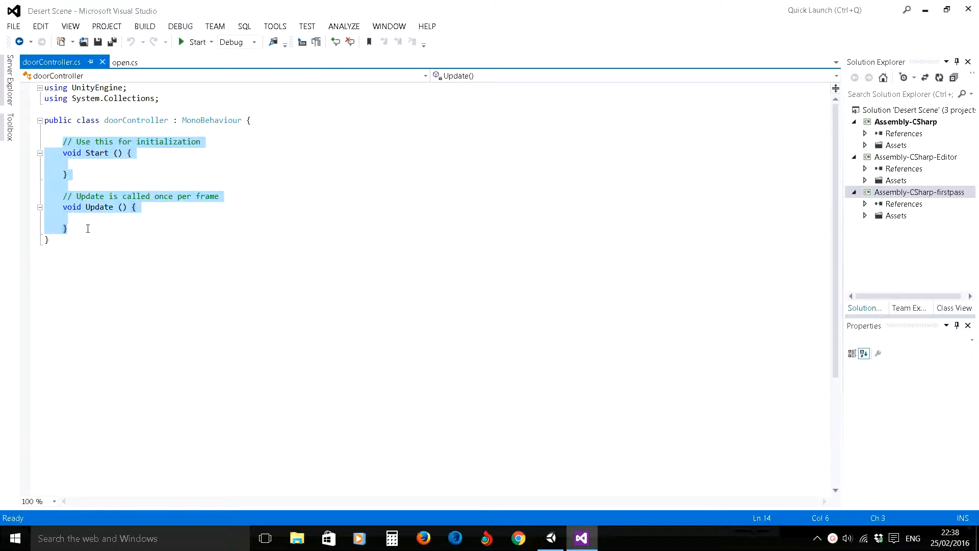
{"action": "key", "text": "Delete"}
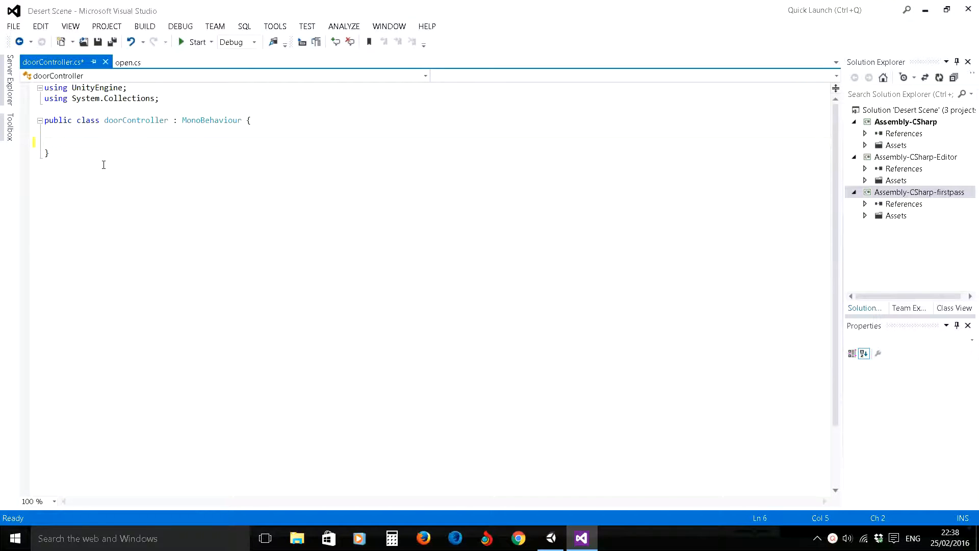
{"action": "left_click", "coordinate": [97, 42]}
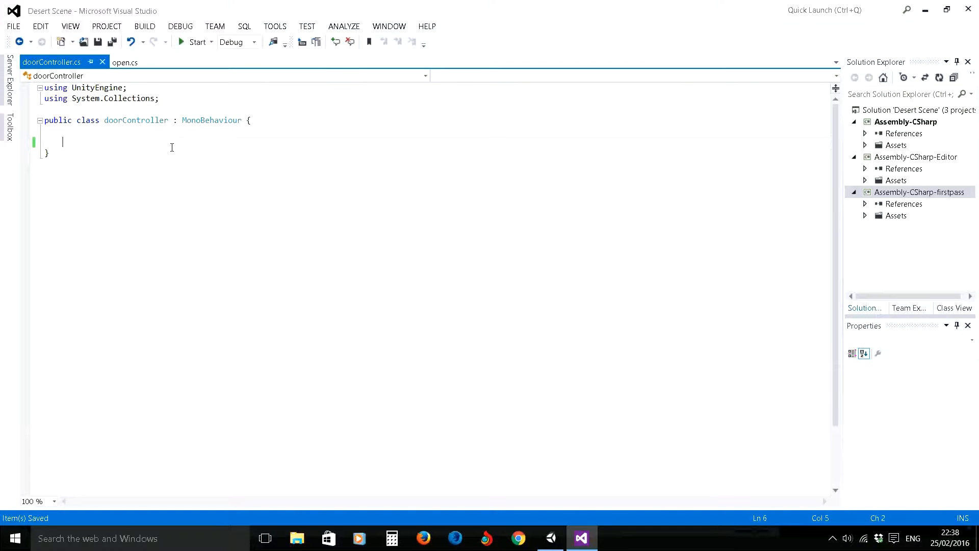
- Switch to Unity and add a Box Collider component to the doorAnim object
{"action": "left_click", "coordinate": [553, 542]}
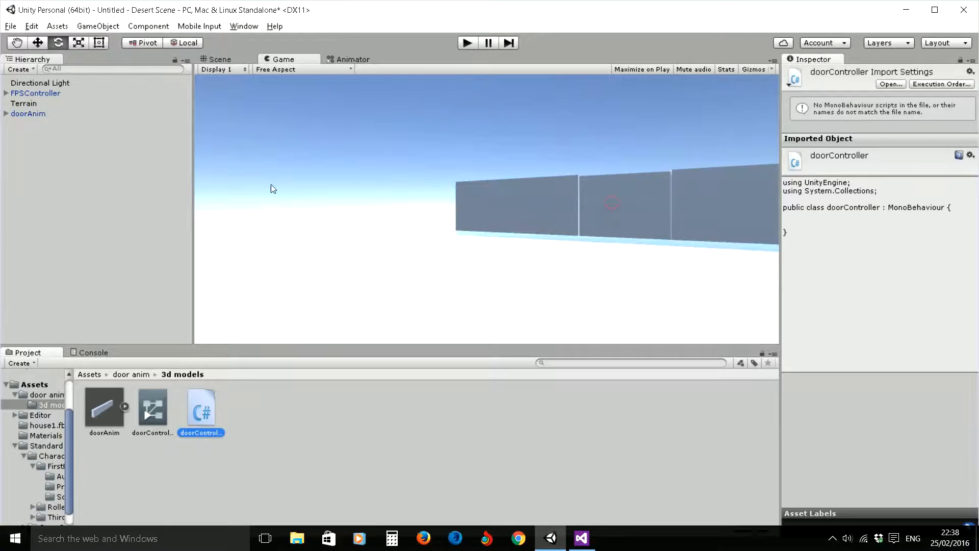
{"action": "left_click", "coordinate": [29, 114]}
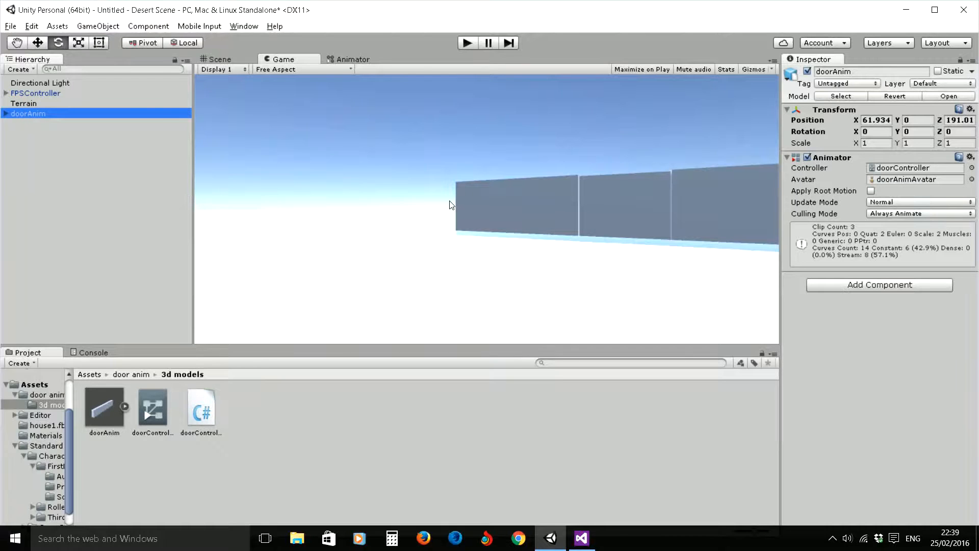
{"action": "left_click", "coordinate": [861, 285]}
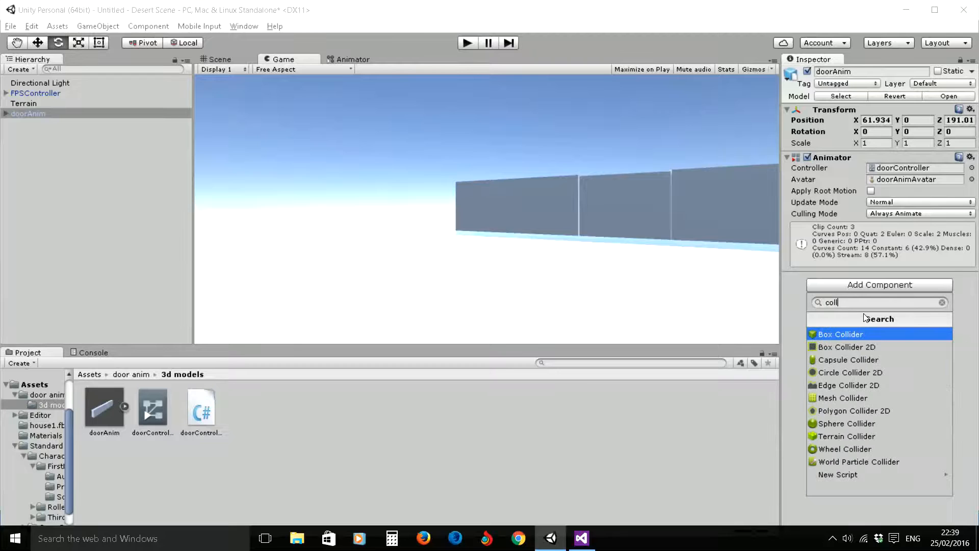
{"action": "left_click", "coordinate": [851, 335]}
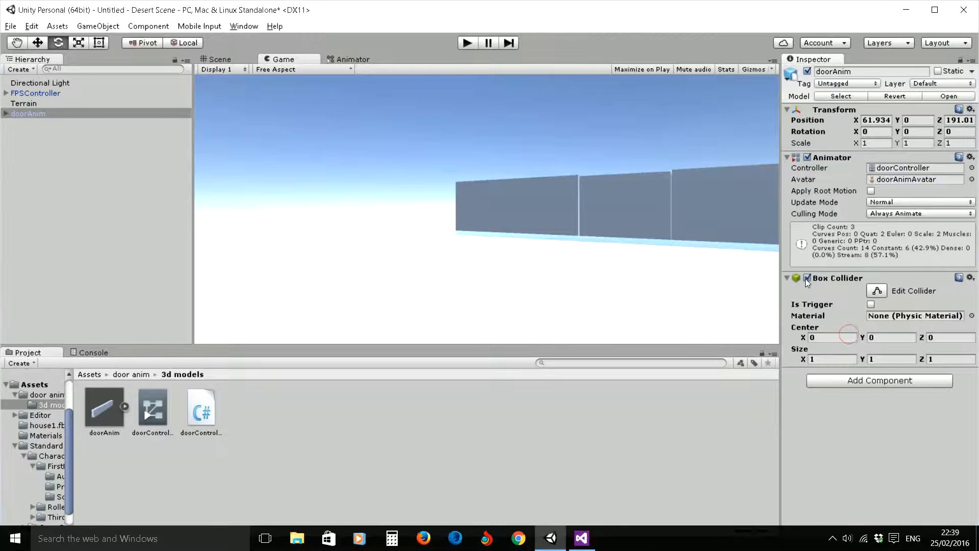
- In the Scene view, fit the Box Collider to the door's face with Center X -1.61, Y 2.26 and Size X 4.89, Y 3.9
{"action": "right_click", "coordinate": [517, 214]}
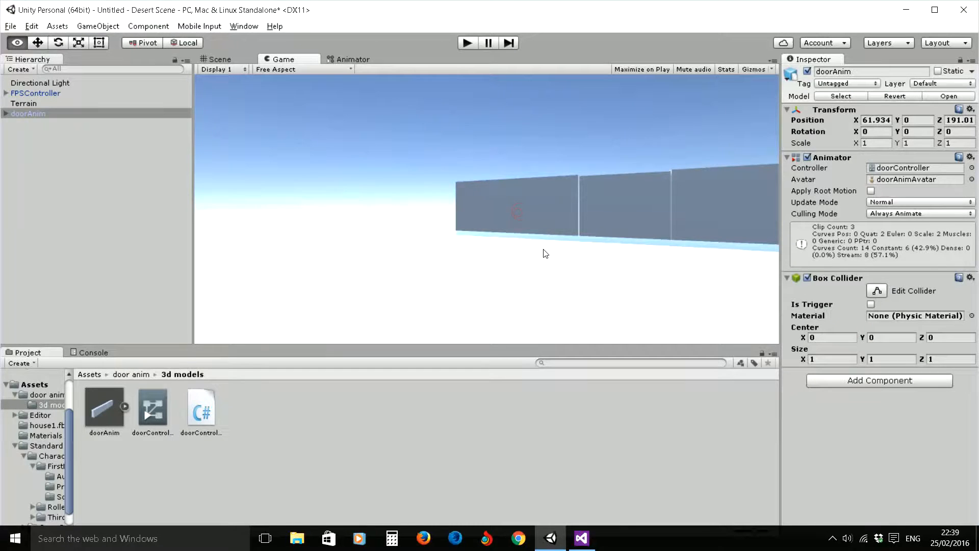
{"action": "left_click", "coordinate": [220, 59]}
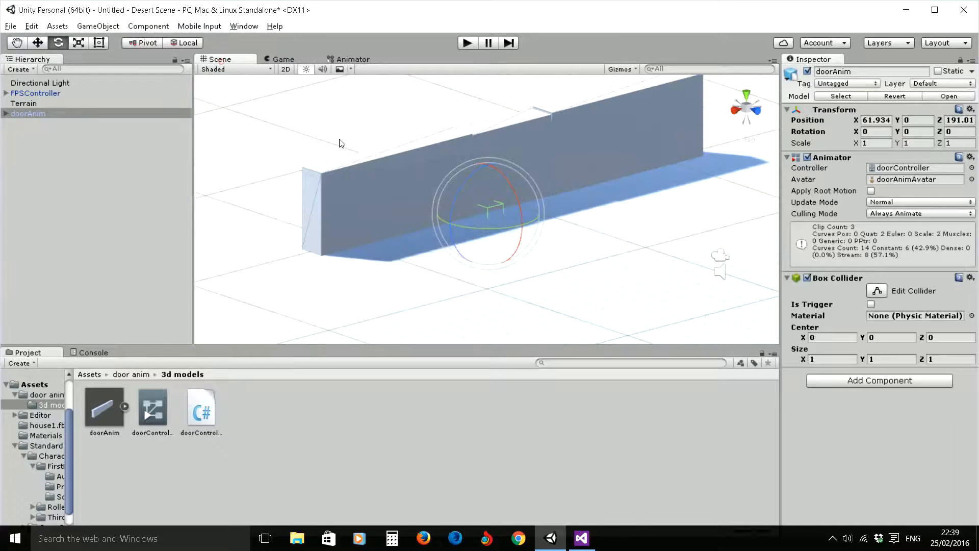
{"action": "right_click_drag", "start_coordinate": [541, 160], "coordinate": [481, 213]}
{"action": "scroll", "coordinate": [500, 216], "scroll_direction": "up", "scroll_amount": 5}
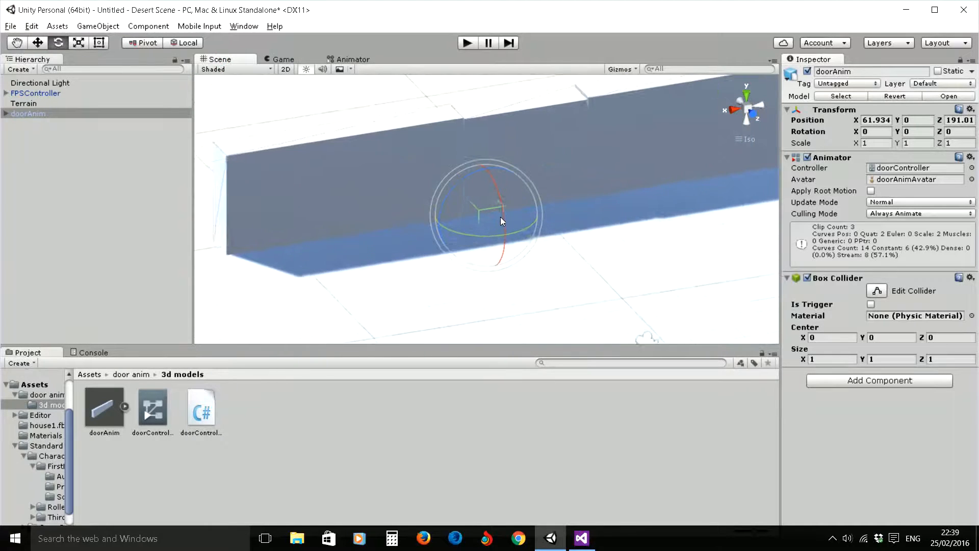
{"action": "scroll", "coordinate": [513, 229], "scroll_direction": "up", "scroll_amount": 2}
{"action": "scroll", "coordinate": [628, 195], "scroll_direction": "down", "scroll_amount": 7}
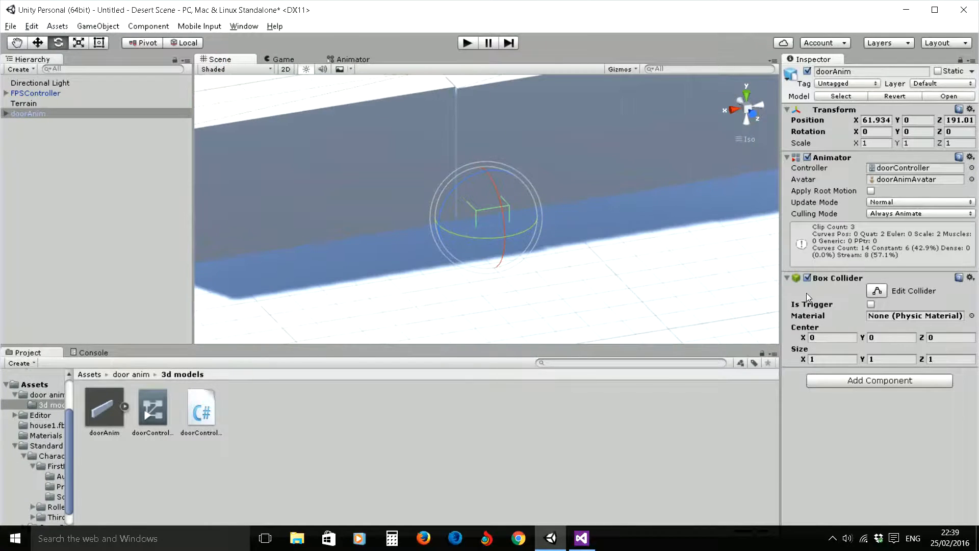
{"action": "left_click_drag", "start_coordinate": [803, 359], "coordinate": [880, 341]}
{"action": "left_click_drag", "start_coordinate": [804, 339], "coordinate": [771, 347]}
{"action": "left_click_drag", "start_coordinate": [862, 339], "coordinate": [910, 326]}
{"action": "left_click_drag", "start_coordinate": [862, 360], "coordinate": [928, 357]}
{"action": "middle_click_drag", "start_coordinate": [735, 249], "coordinate": [693, 295]}
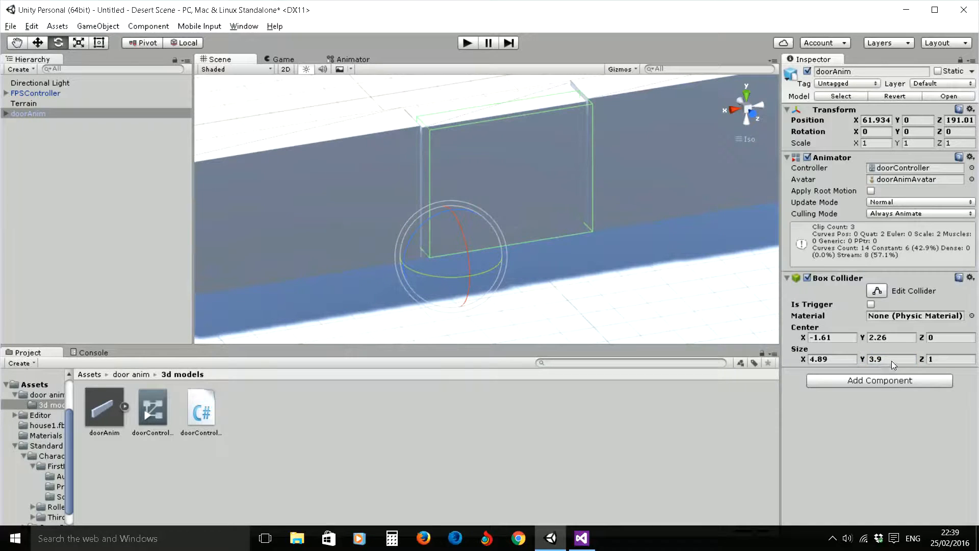
- Extend the Box Collider out from both sides of the door with Center Z -0.72 and Size Z 9.02
{"action": "left_click_drag", "start_coordinate": [921, 360], "coordinate": [910, 343]}
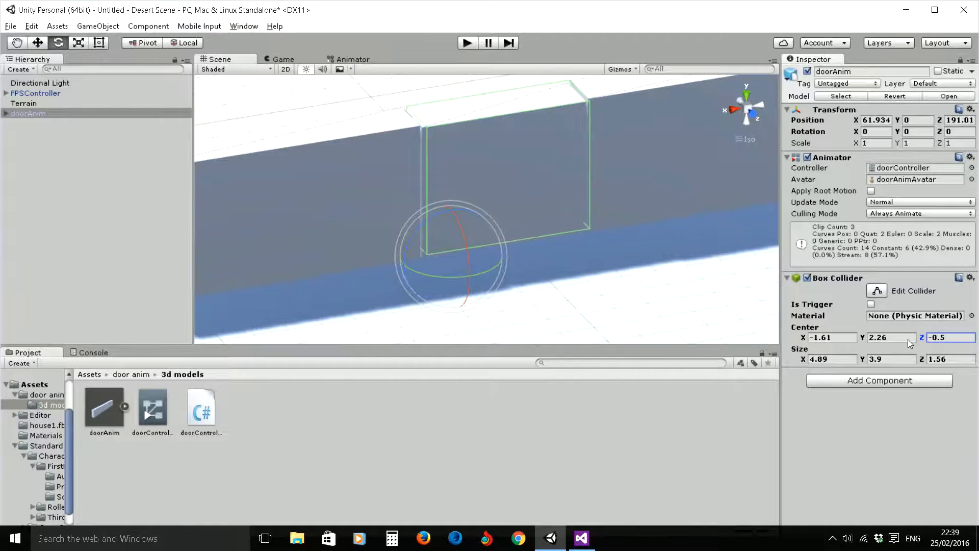
{"action": "key", "text": "q"}
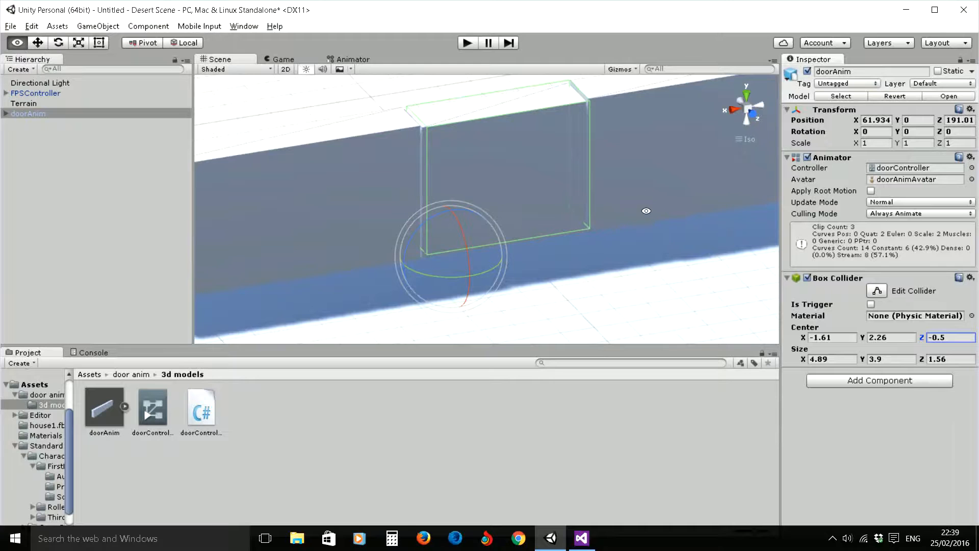
{"action": "left_click_drag", "start_coordinate": [643, 209], "coordinate": [605, 139]}
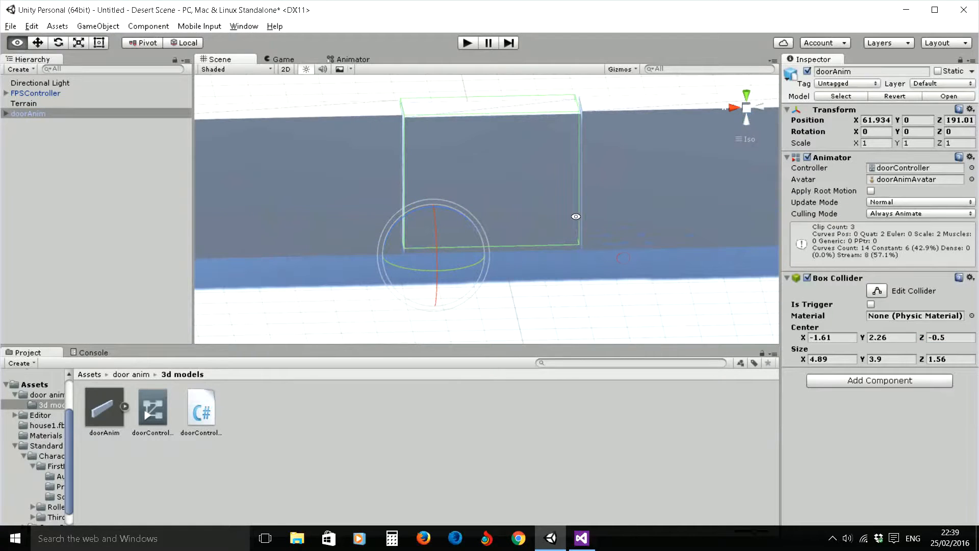
{"action": "key", "text": "e"}
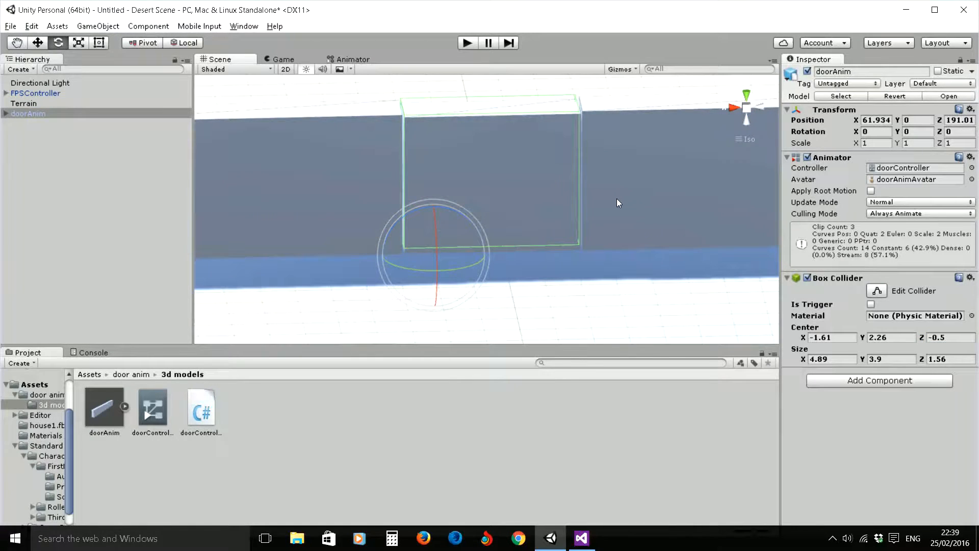
{"action": "left_click_drag", "start_coordinate": [644, 195], "coordinate": [377, 192], "text": "alt"}
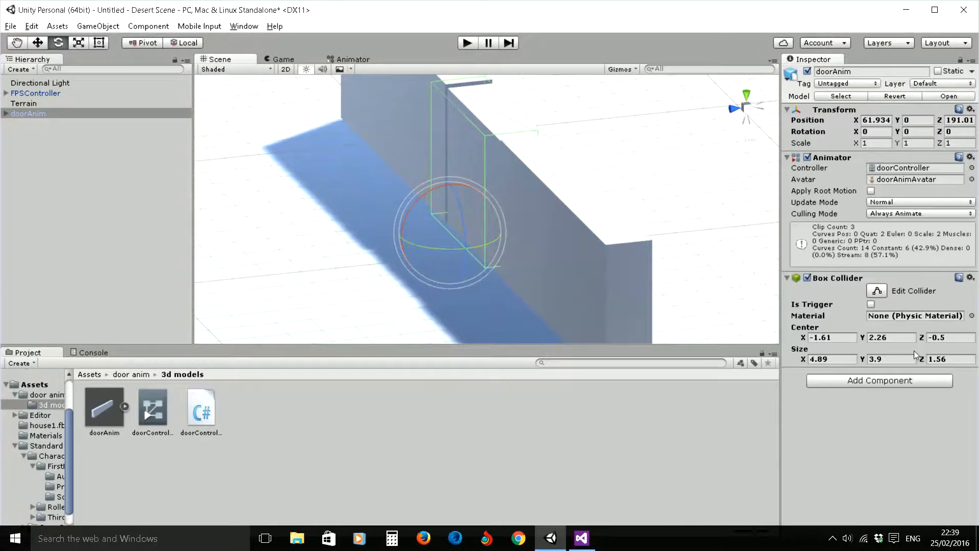
{"action": "left_click_drag", "start_coordinate": [922, 340], "coordinate": [10, 249]}
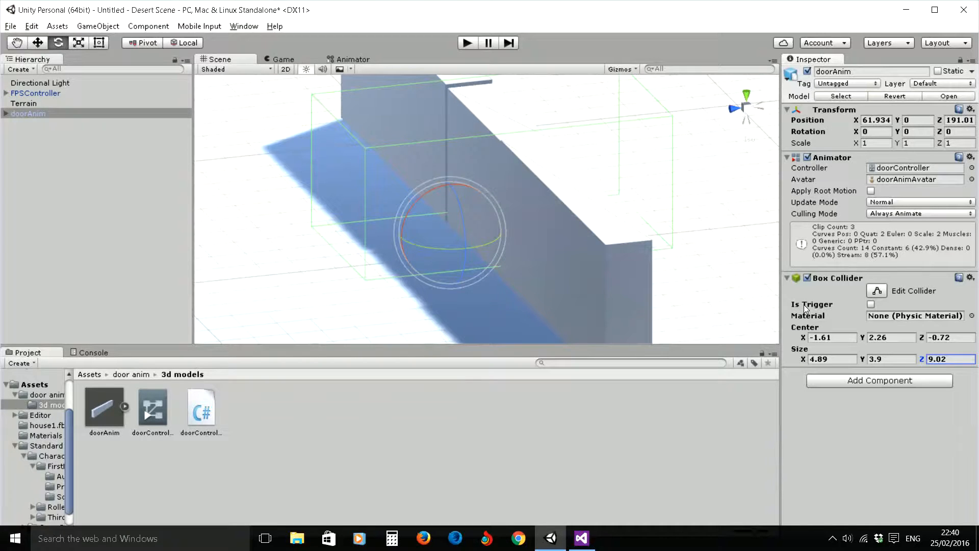
- Make the doorAnim Box Collider a trigger and inspect its volume around the door
{"action": "left_click", "coordinate": [871, 305]}
{"action": "left_click_drag", "start_coordinate": [427, 200], "coordinate": [522, 214], "text": "alt"}
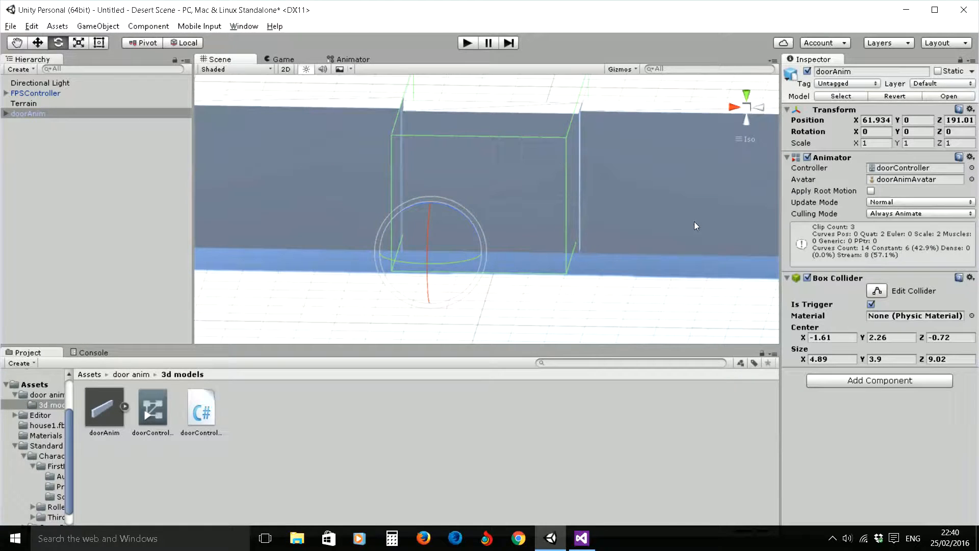
{"action": "left_click_drag", "start_coordinate": [569, 138], "coordinate": [385, 182], "text": "alt"}
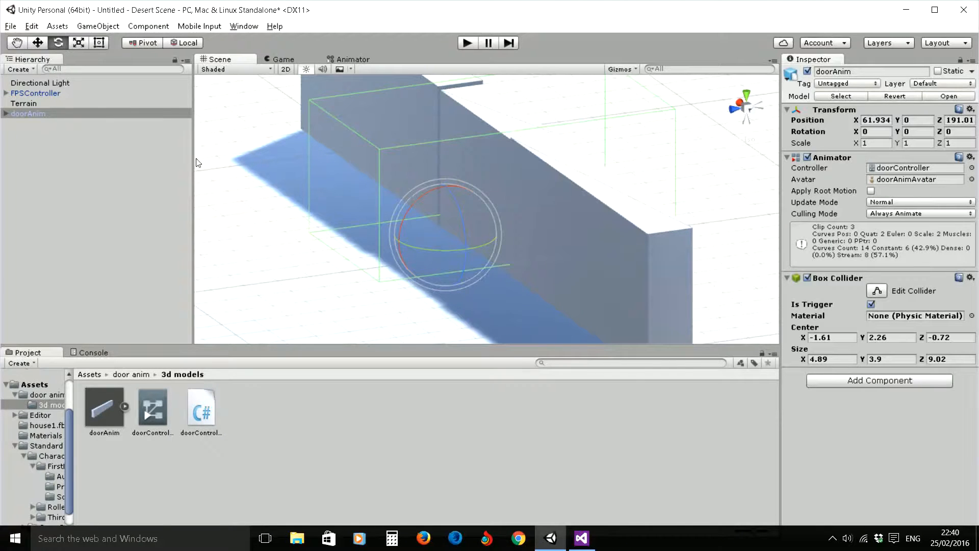
- Try to add a custom tag named Player to the project's tag list from the FPSController object
{"action": "left_click", "coordinate": [48, 92]}
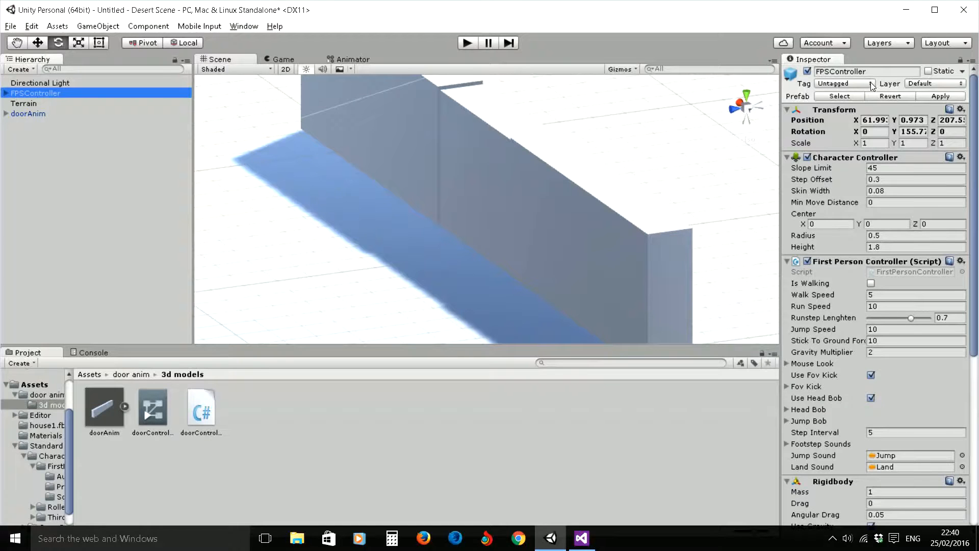
{"action": "left_click", "coordinate": [850, 85]}
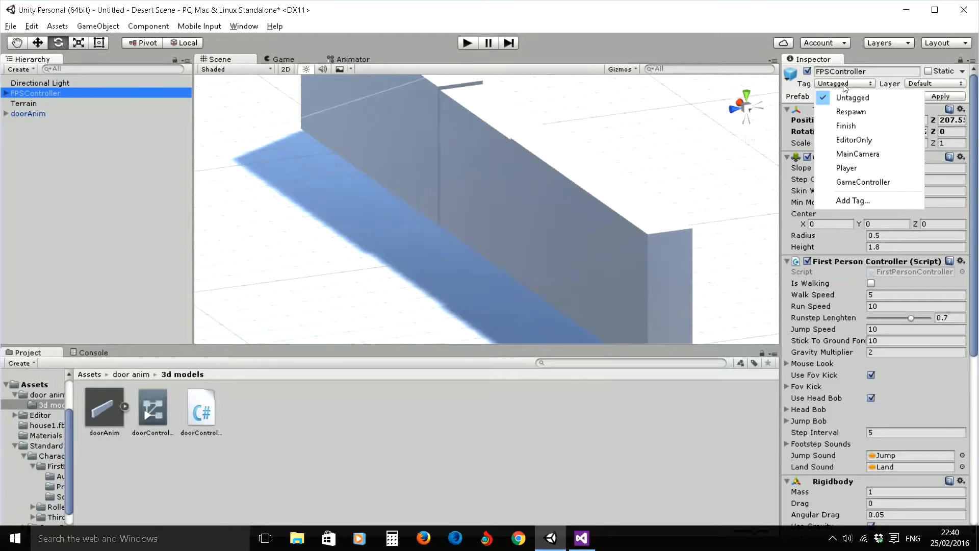
{"action": "left_click", "coordinate": [858, 201]}
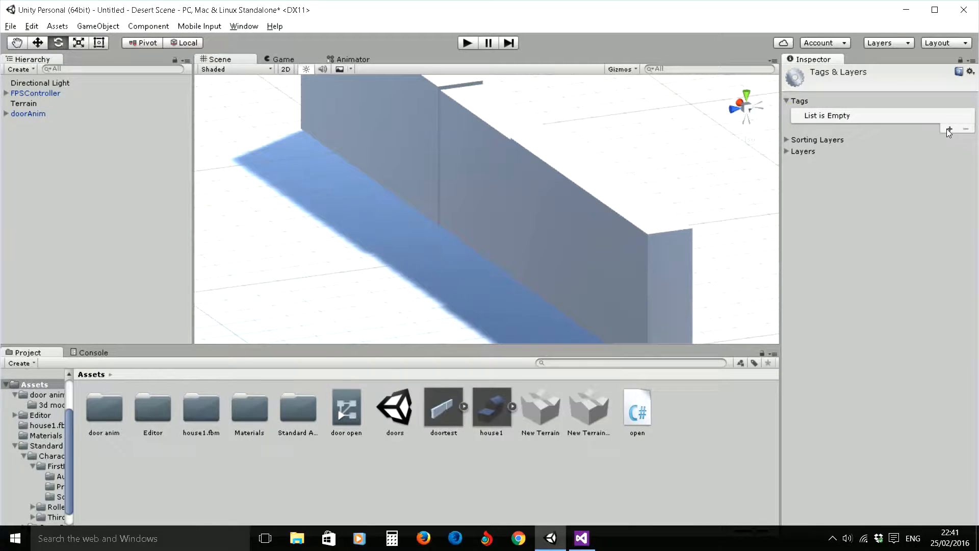
{"action": "left_click", "coordinate": [949, 129]}
{"action": "left_click", "coordinate": [907, 115]}
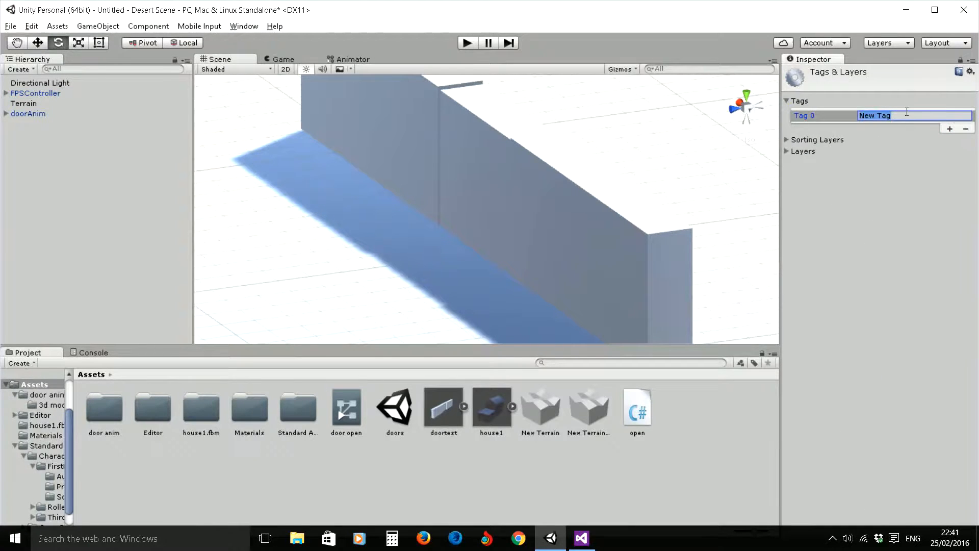
{"action": "type", "text": "Player"}
- Assign the built-in Player tag to the FPSController object
{"action": "left_click", "coordinate": [35, 95]}
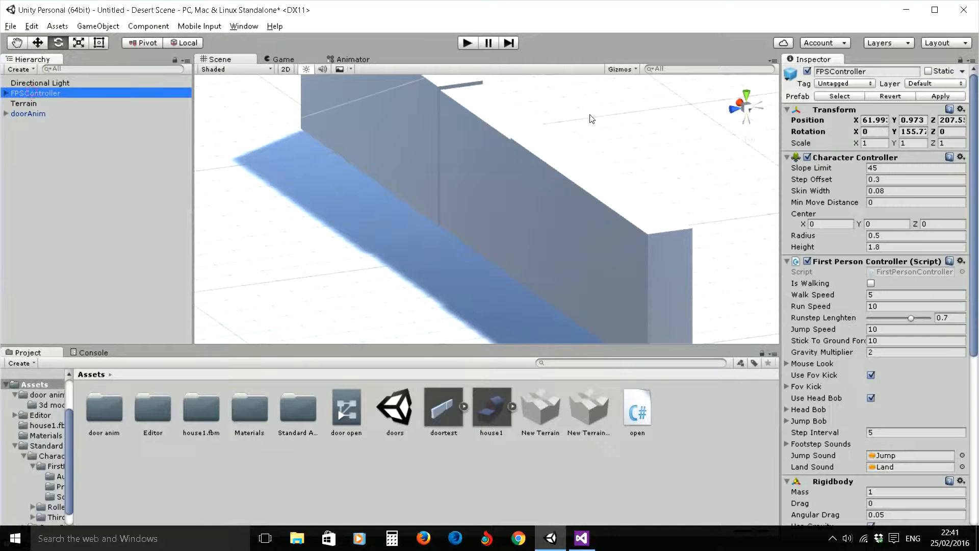
{"action": "left_click", "coordinate": [835, 83]}
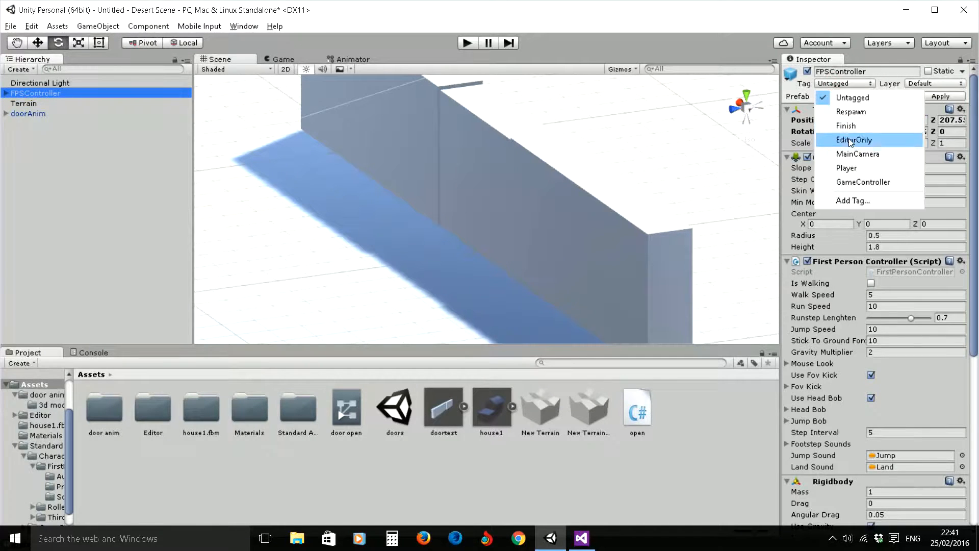
{"action": "left_click", "coordinate": [846, 168]}
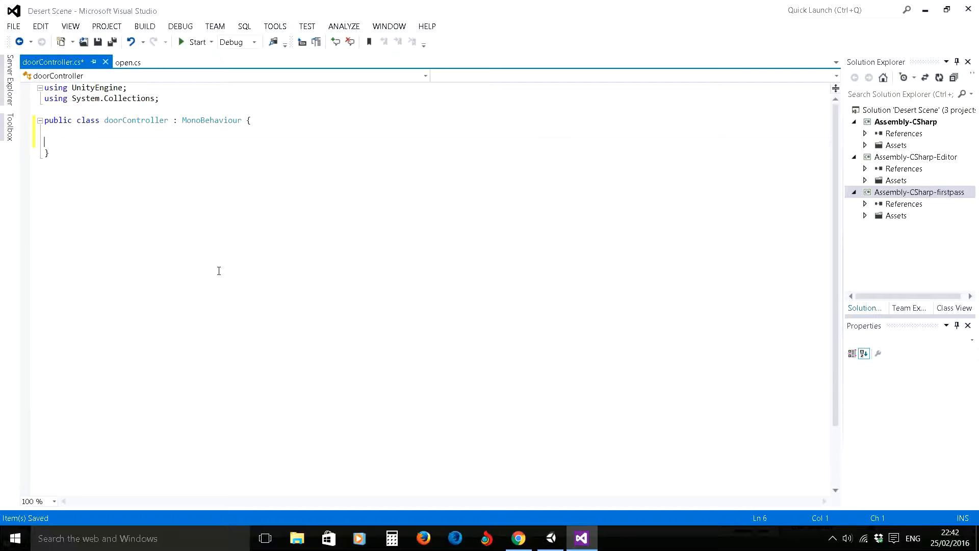
- In Visual Studio, add an empty void OnTriggerEnter(Collider collider) method to the doorController class
{"action": "key", "text": "Return"}
{"action": "key", "text": "Return"}
{"action": "key", "text": "Up"}
{"action": "type", "text": "void OnTriggerE"}
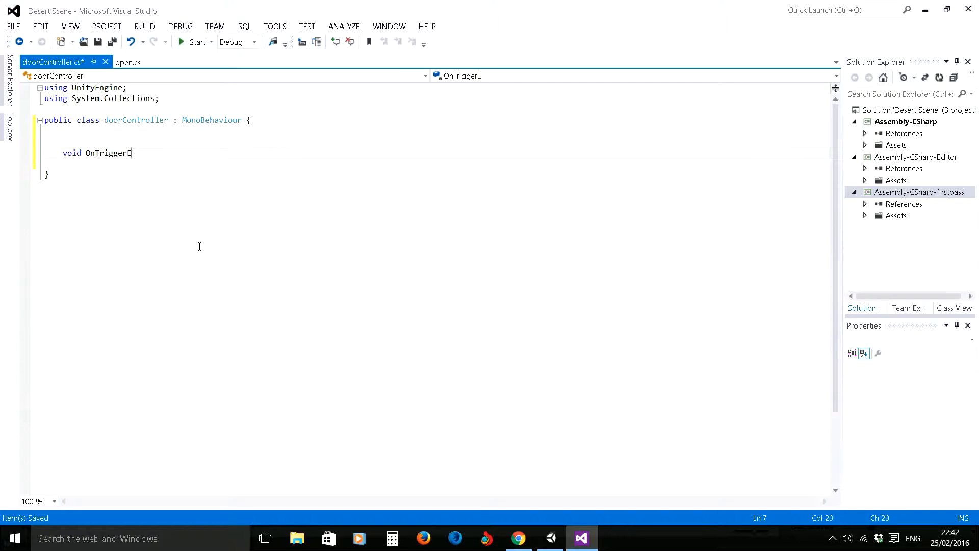
{"action": "type", "text": "nter(Collider"}
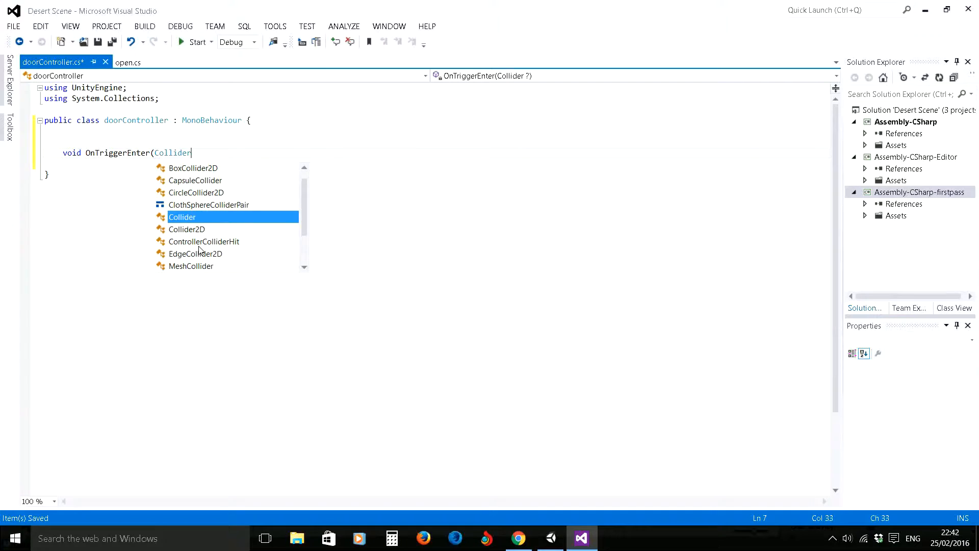
{"action": "key", "text": "Escape"}
{"action": "type", "text": "col"}
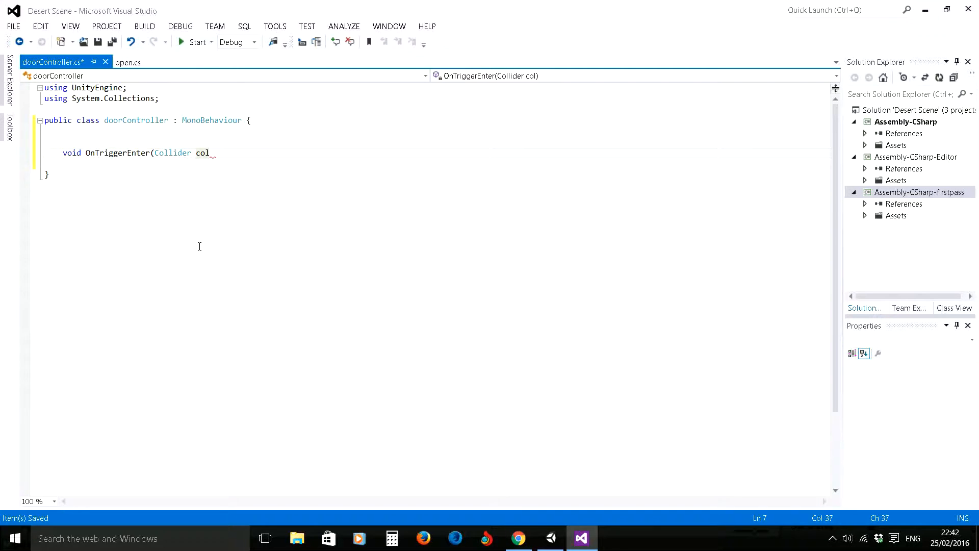
{"action": "type", "text": "lider)"}
{"action": "key", "text": "Return"}
{"action": "type", "text": "{"}
{"action": "key", "text": "Return"}
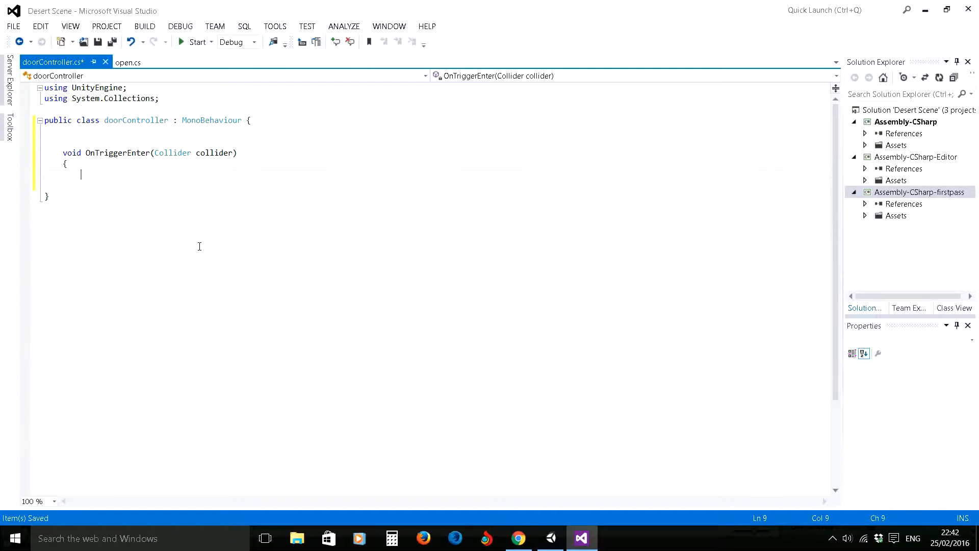
{"action": "type", "text": "}"}
- Inside OnTriggerEnter, add an empty if block with the condition collider.gameObject.tag == "Player"
{"action": "key", "text": "Up"}
{"action": "key", "text": "Return"}
{"action": "type", "text": "if"}
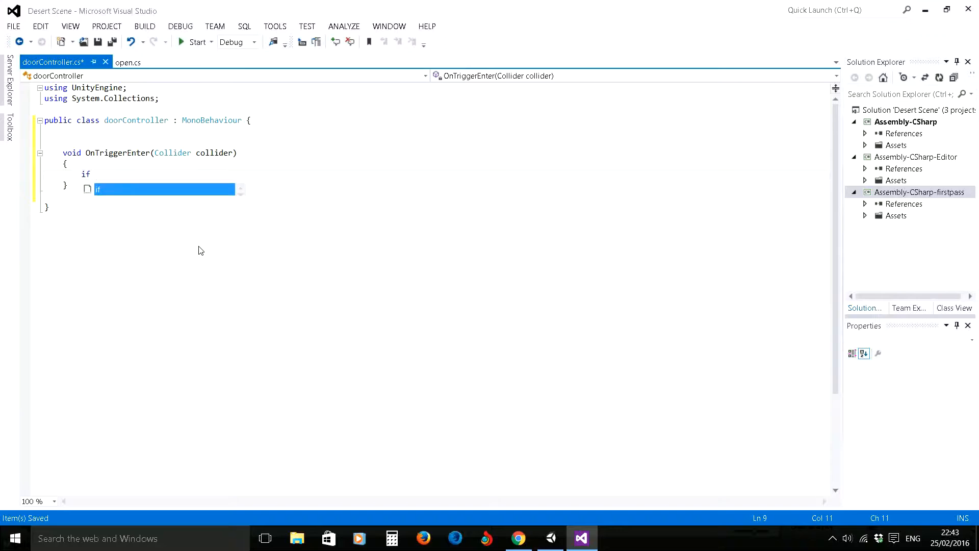
{"action": "type", "text": "("}
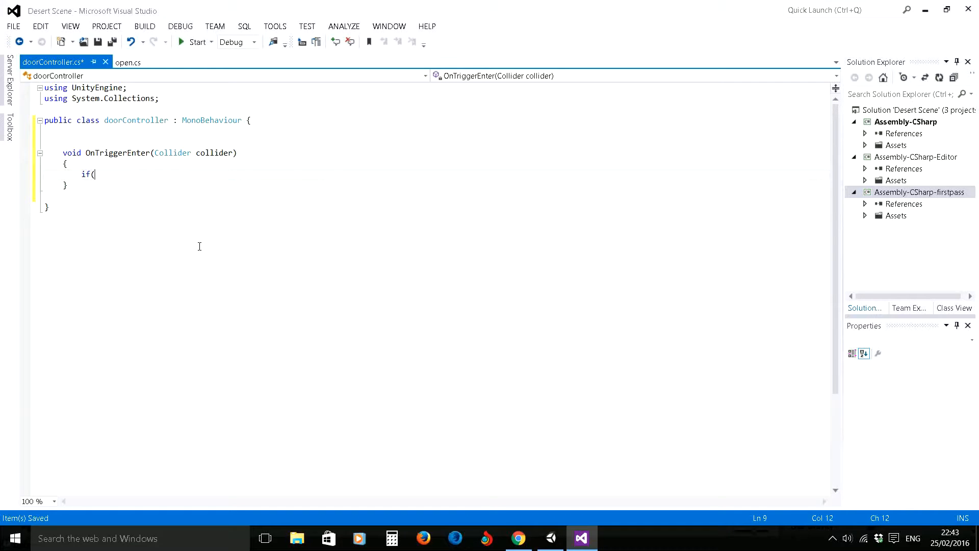
{"action": "type", "text": "collider"}
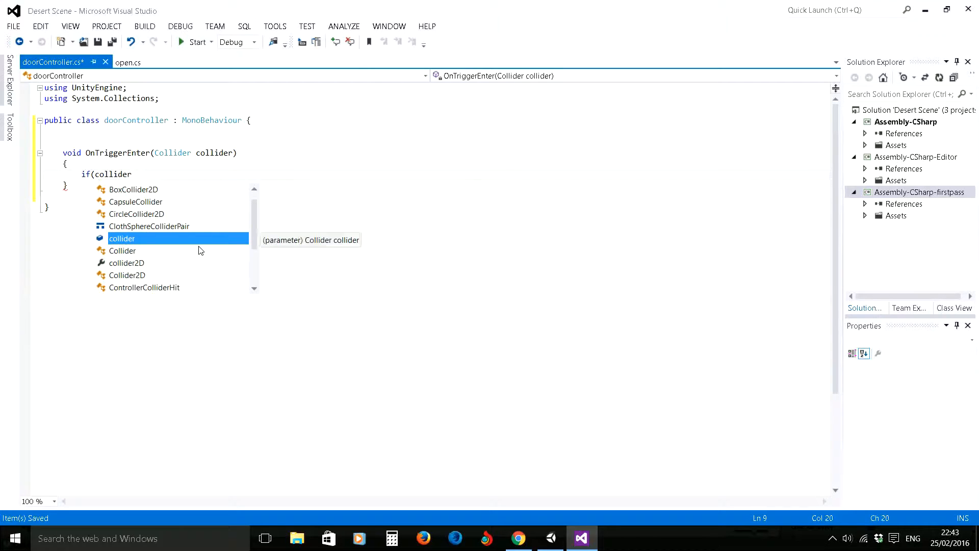
{"action": "type", "text": "."}
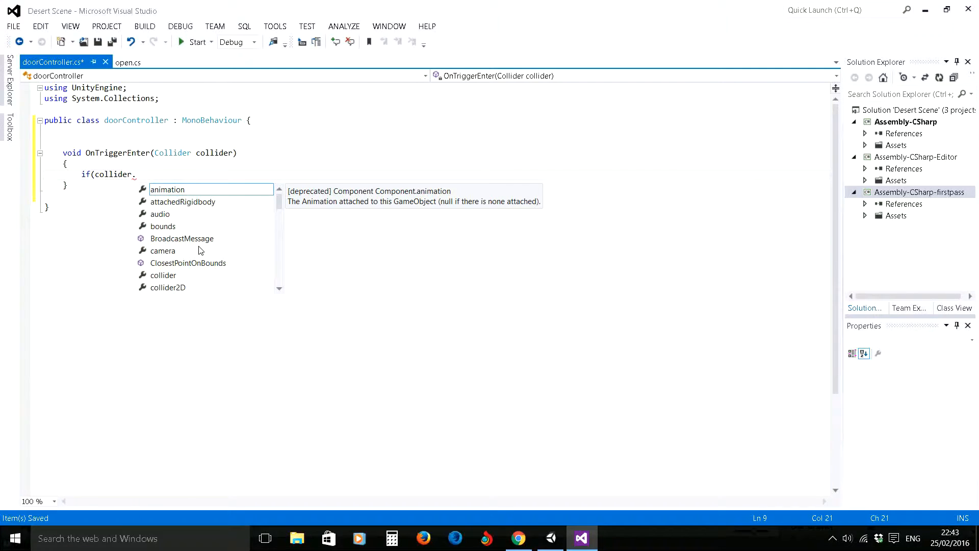
{"action": "type", "text": "game"}
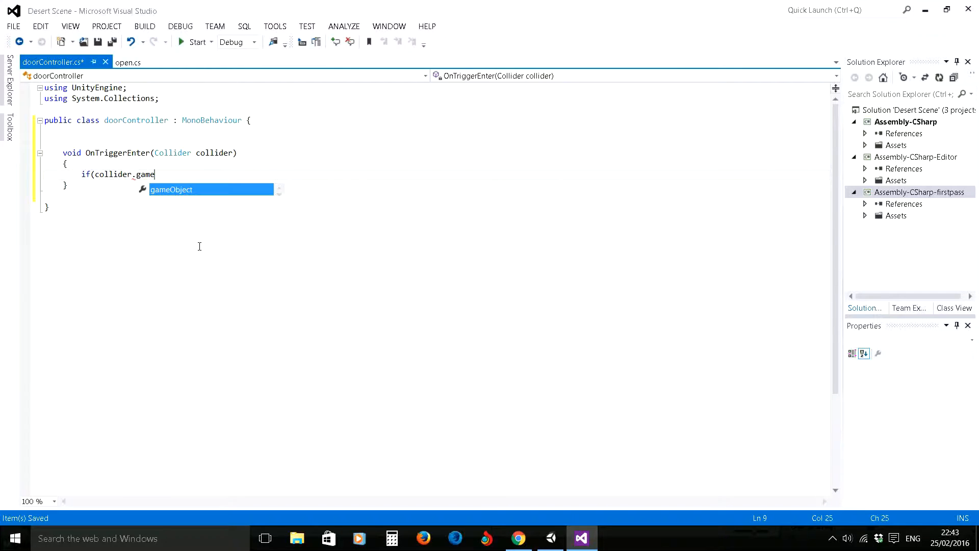
{"action": "type", "text": "Object.tag "}
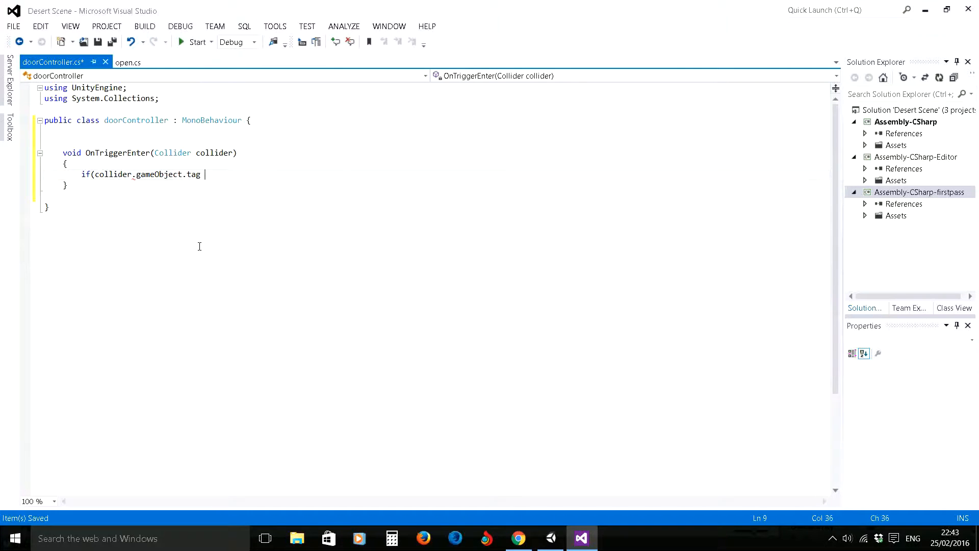
{"action": "type", "text": "== \"Player\")"}
{"action": "key", "text": "Return"}
{"action": "type", "text": "{"}
{"action": "key", "text": "Return"}
{"action": "type", "text": "}"}
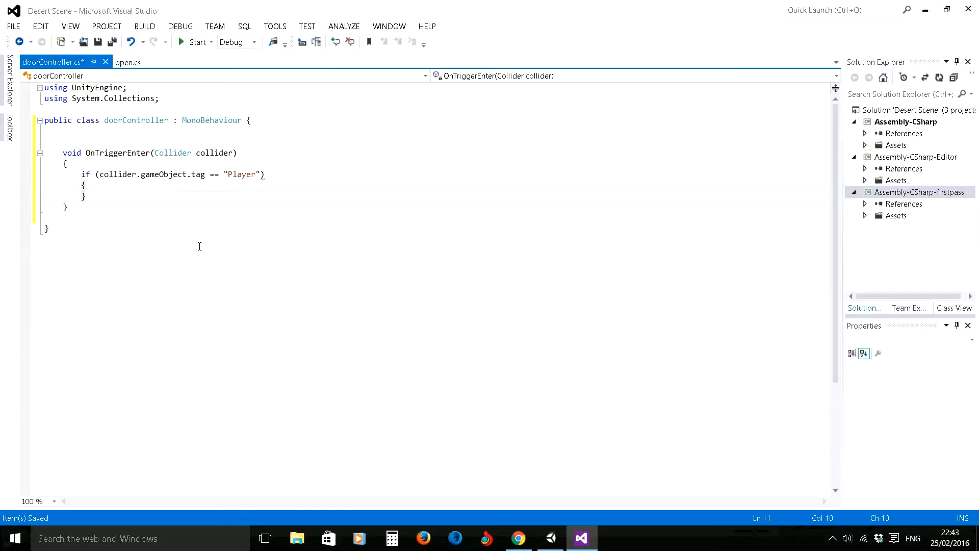
- Inside the Player if block, start a statement that gets the object's animator with this.GetComponent<Animator>()
{"action": "key", "text": "Up"}
{"action": "key", "text": "End"}
{"action": "key", "text": "Return"}
{"action": "type", "text": "this"}
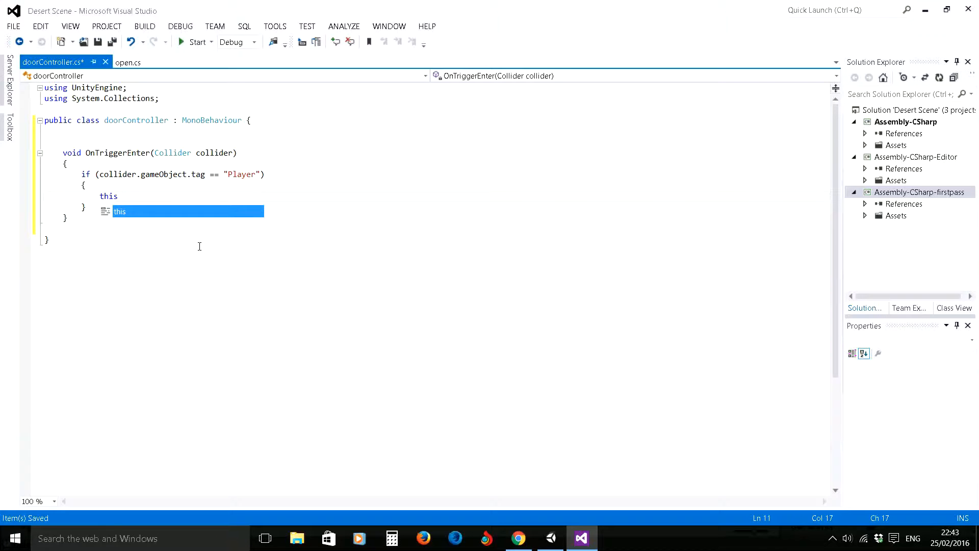
{"action": "type", "text": ".get"}
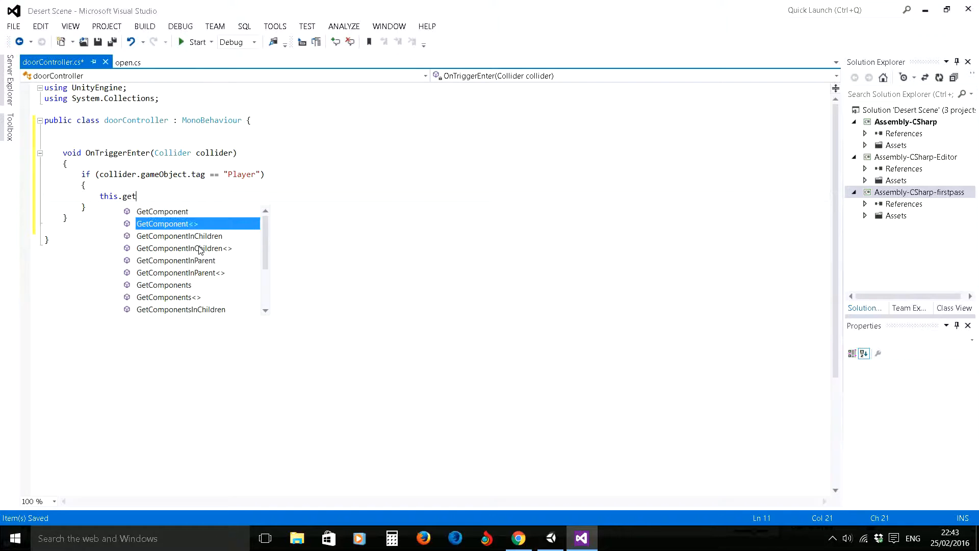
{"action": "key", "text": "Tab"}
{"action": "type", "text": "<A"}
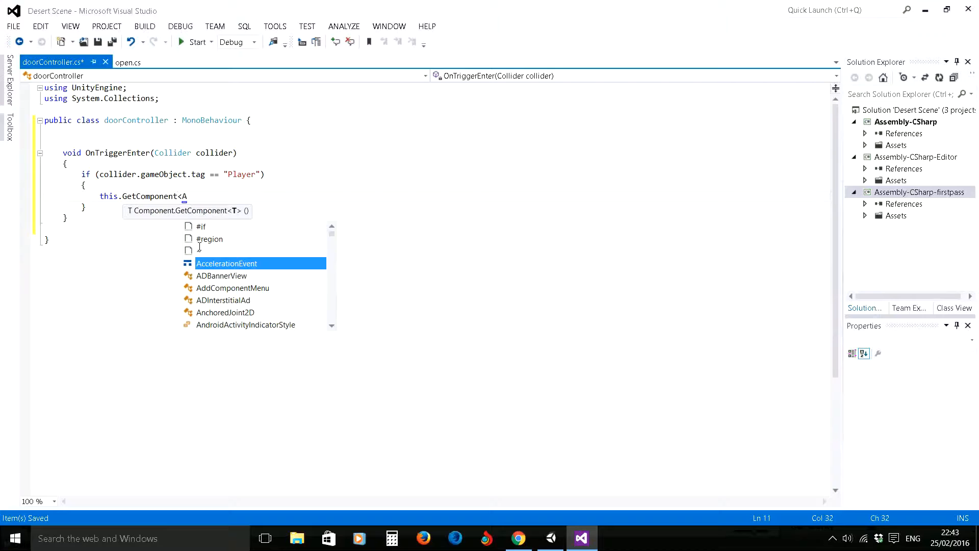
{"action": "type", "text": "nimator"}
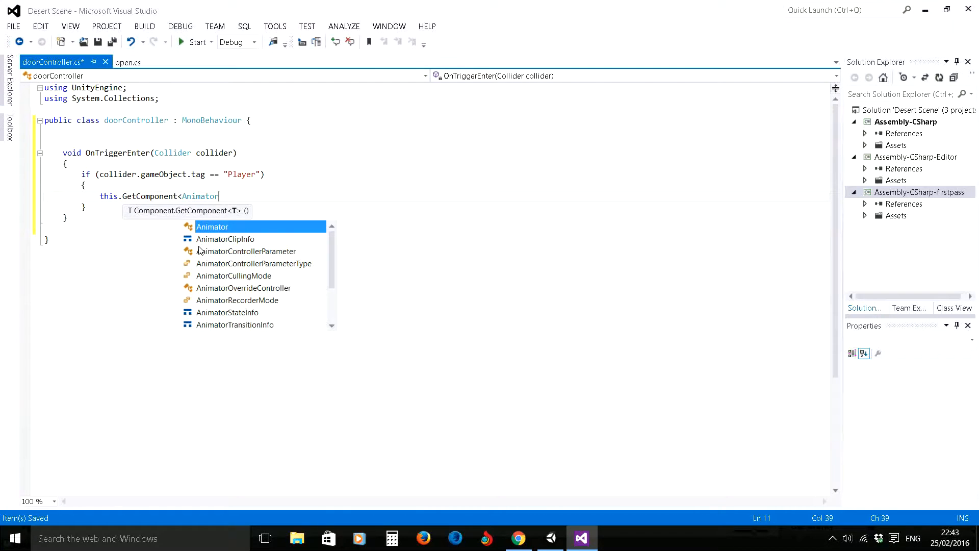
{"action": "type", "text": ">"}
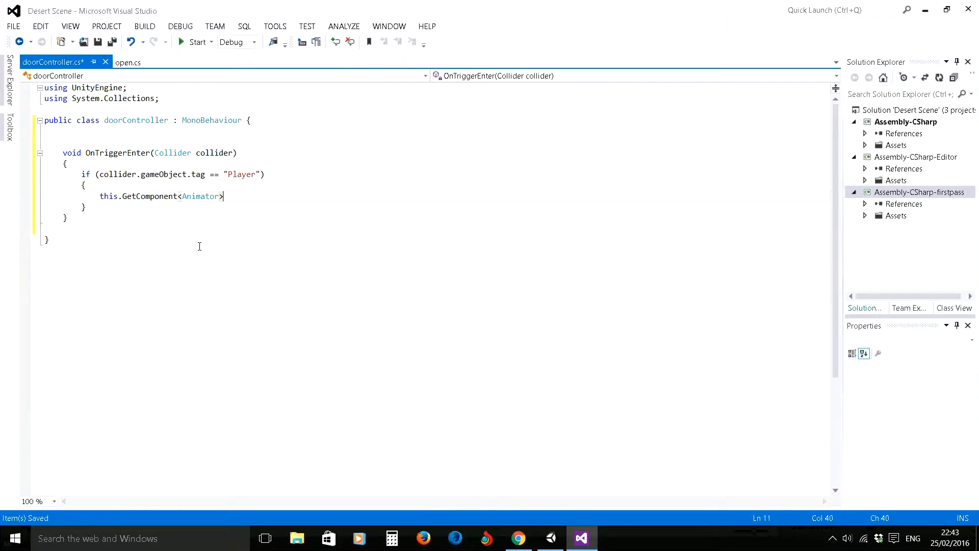
{"action": "type", "text": "()."}
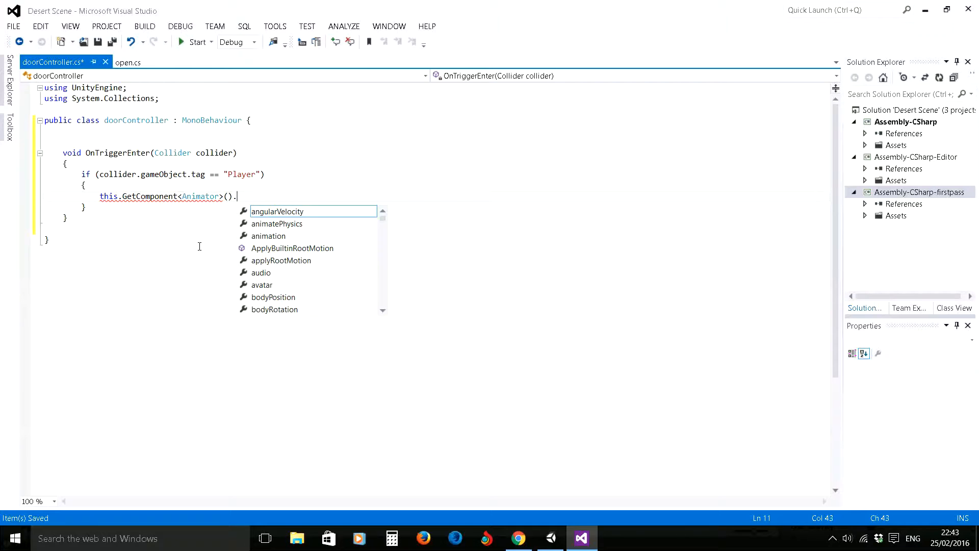
- Complete the animator statement with a SetTrigger("open"); call
{"action": "type", "text": "set"}
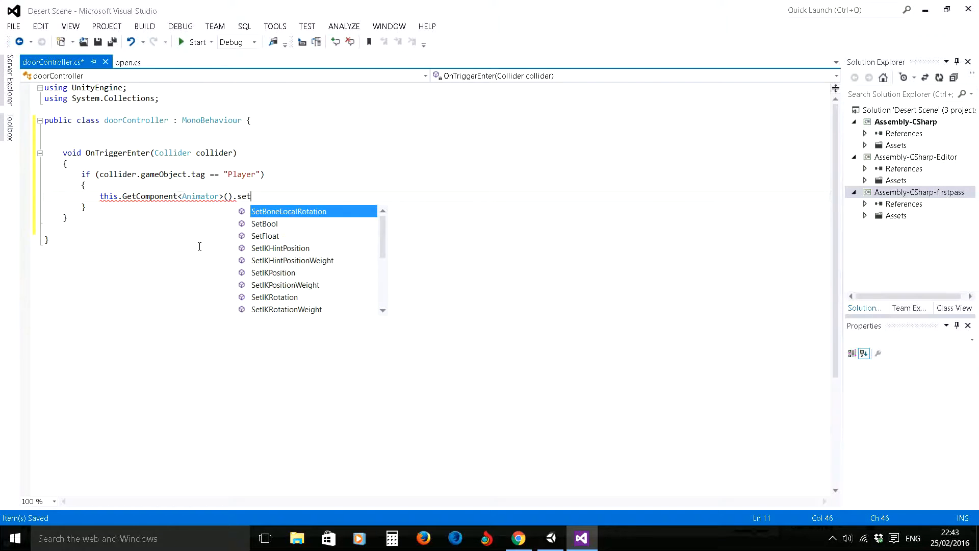
{"action": "type", "text": "t"}
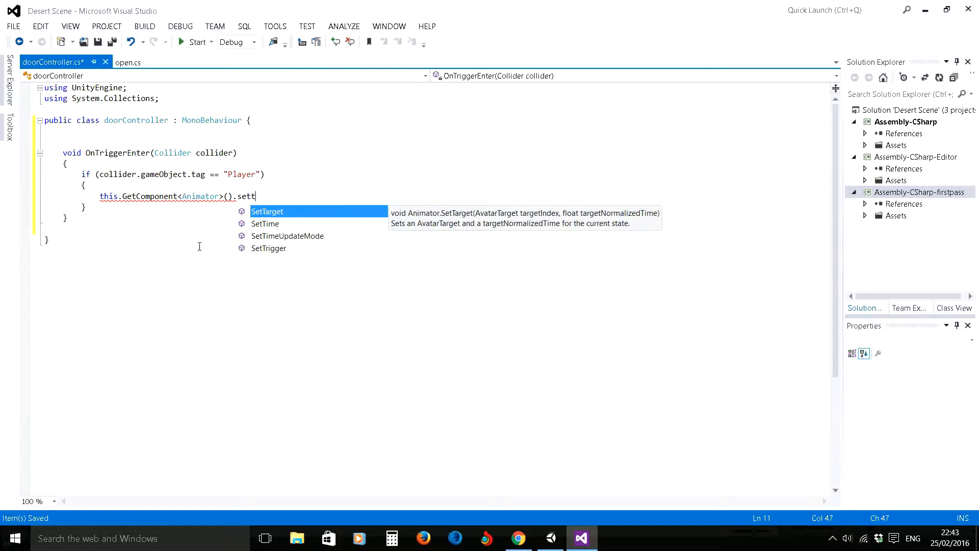
{"action": "key", "text": "Down"}
{"action": "key", "text": "Down"}
{"action": "key", "text": "Down"}
{"action": "key", "text": "Tab"}
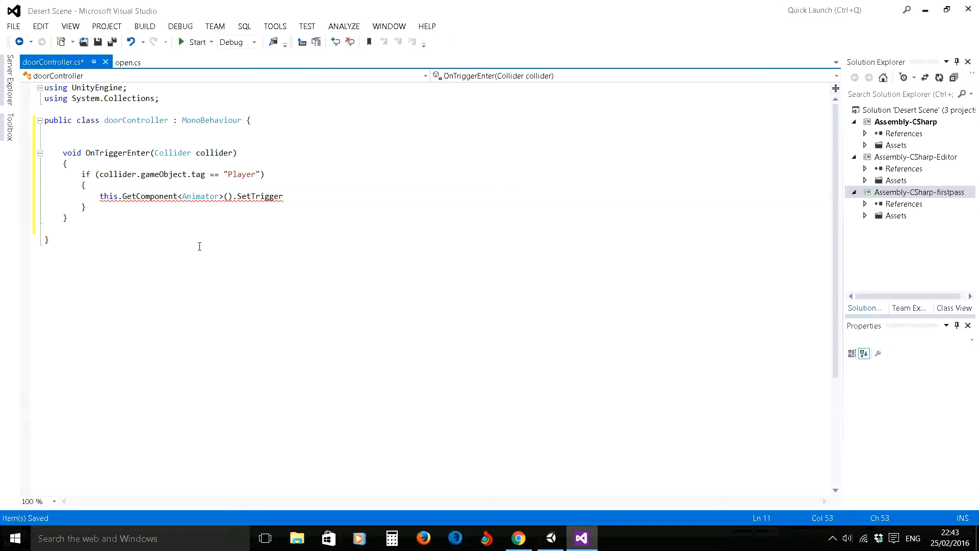
{"action": "type", "text": "("}
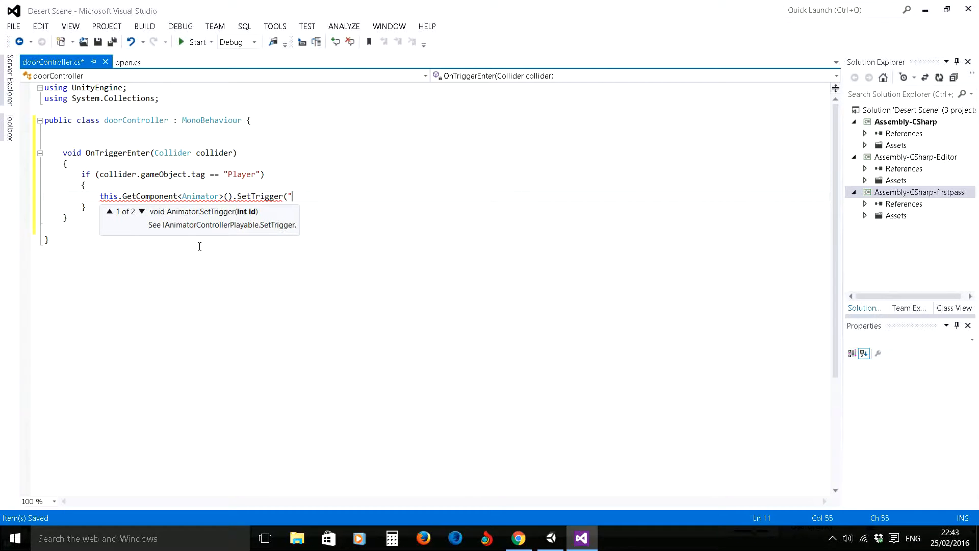
{"action": "type", "text": "\"open\");"}
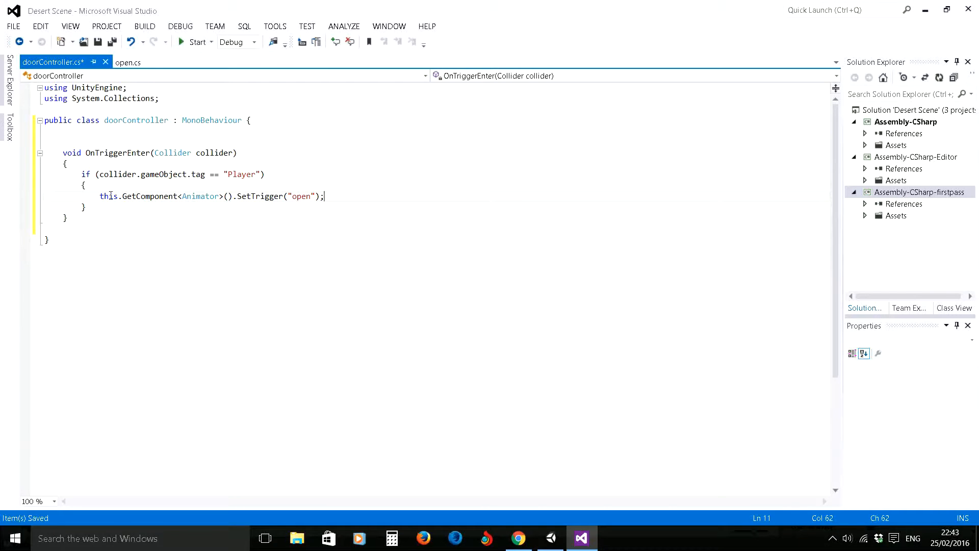
- Duplicate the whole OnTriggerEnter method directly below the original, inside the doorController class
{"action": "left_click_drag", "start_coordinate": [59, 153], "coordinate": [99, 218]}
{"action": "key", "text": "ctrl+c"}
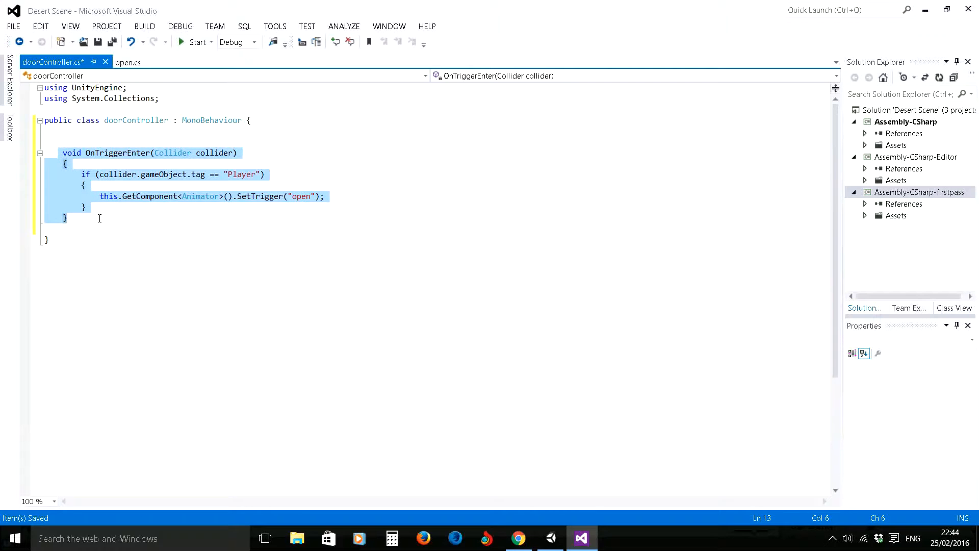
{"action": "left_click", "coordinate": [79, 219]}
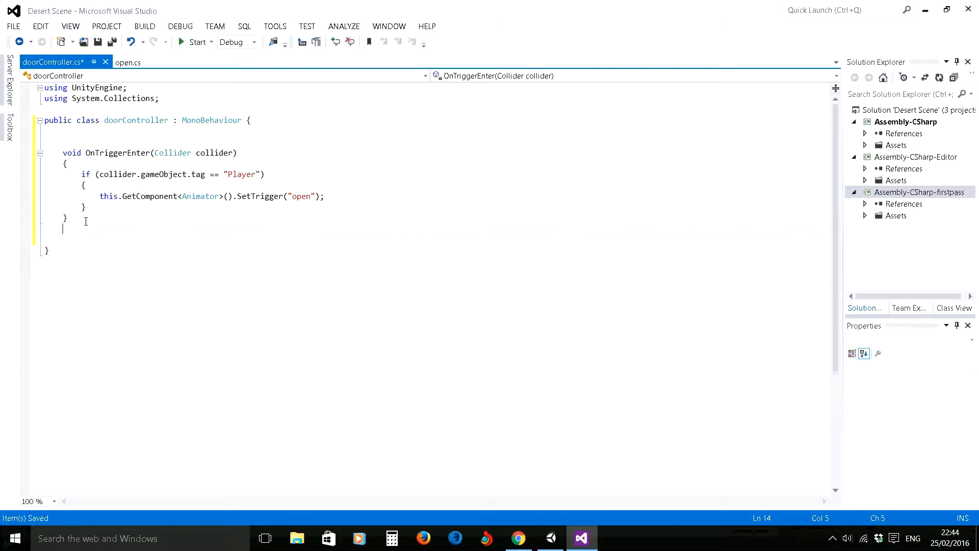
{"action": "key", "text": "Return"}
{"action": "key", "text": "Return"}
{"action": "key", "text": "ctrl+v"}
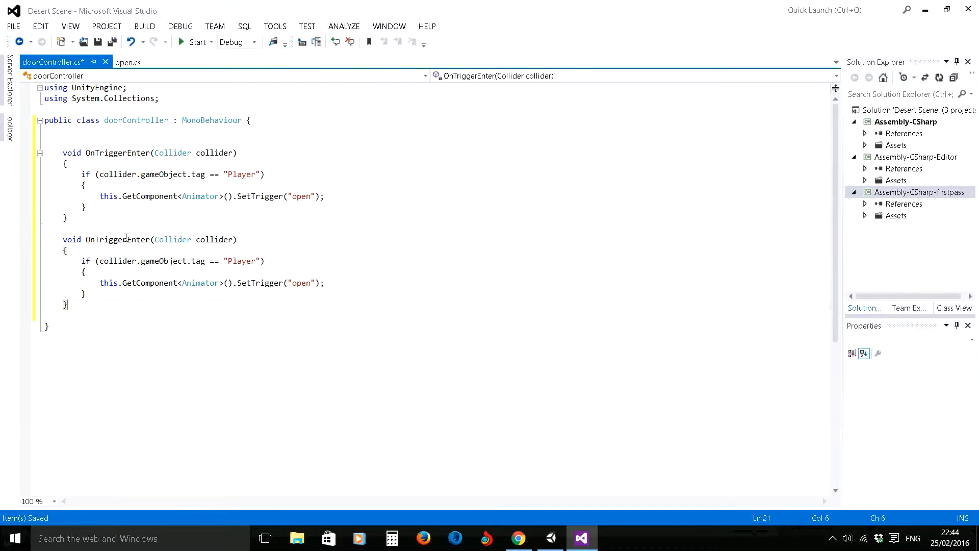
- Rename the duplicated method to OnTriggerExit, change its SetTrigger argument to "close", and save the script
{"action": "left_click_drag", "start_coordinate": [127, 239], "coordinate": [152, 240]}
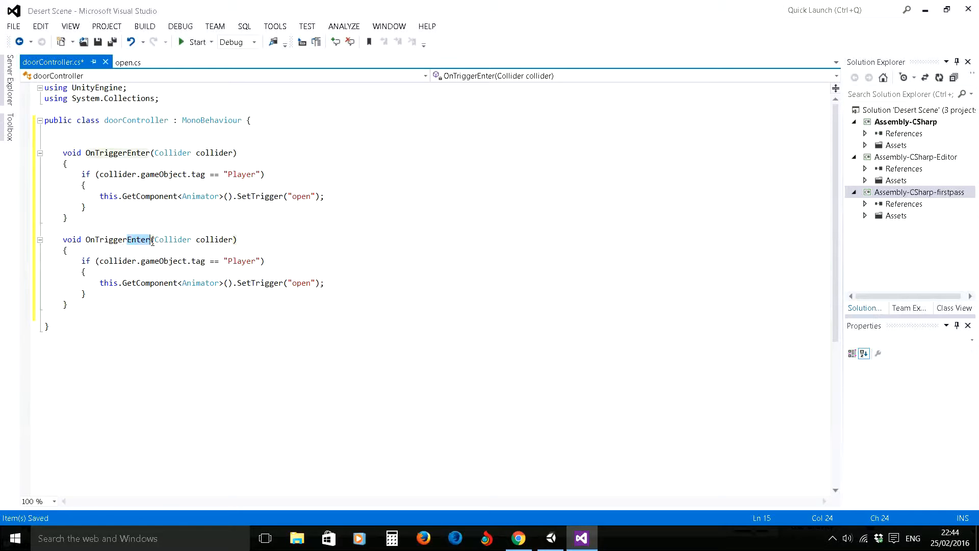
{"action": "type", "text": "Exit"}
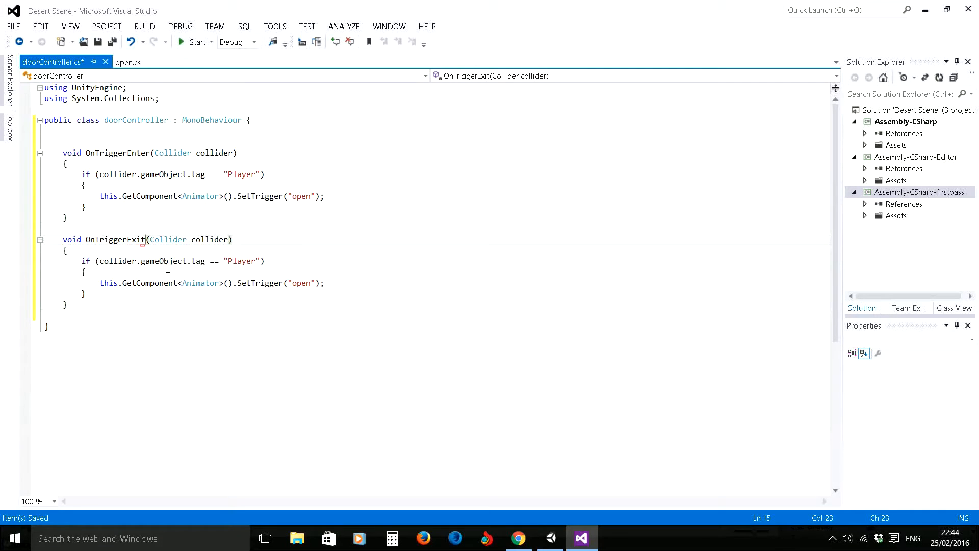
{"action": "left_click", "coordinate": [126, 253]}
{"action": "double_click", "coordinate": [301, 283]}
{"action": "type", "text": "close"}
{"action": "left_click", "coordinate": [97, 42]}
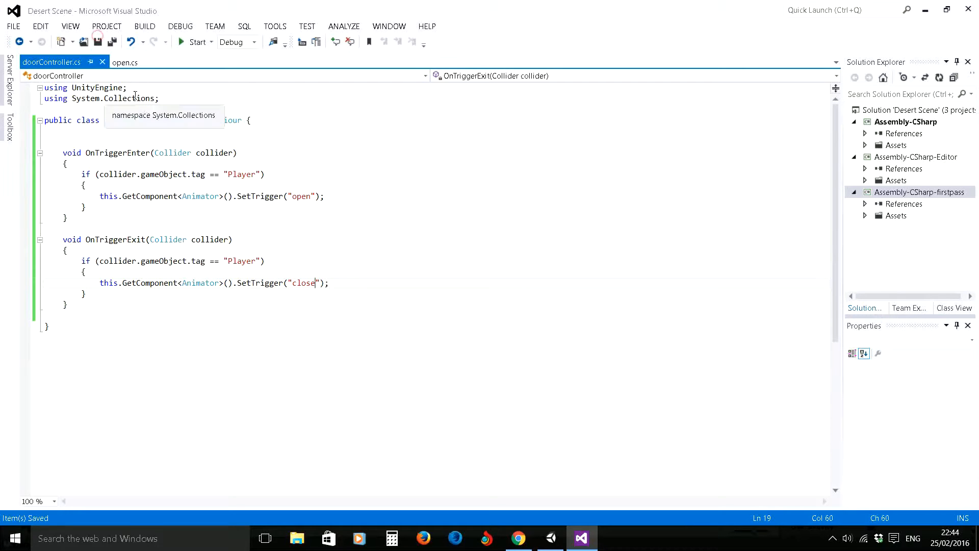
- In Unity, attach the doorController script from the door anim/3d models folder to the doorAnim object
{"action": "left_click", "coordinate": [551, 538]}
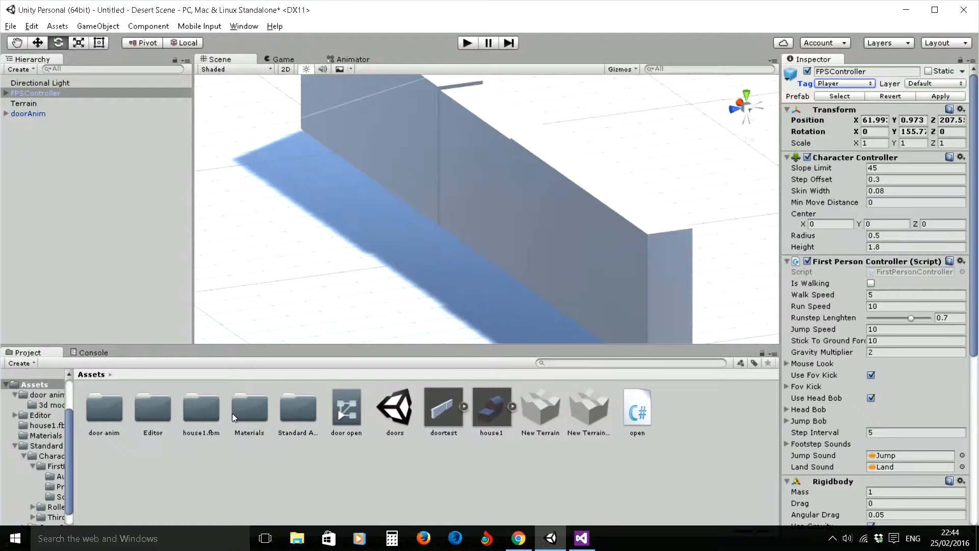
{"action": "left_click", "coordinate": [46, 405]}
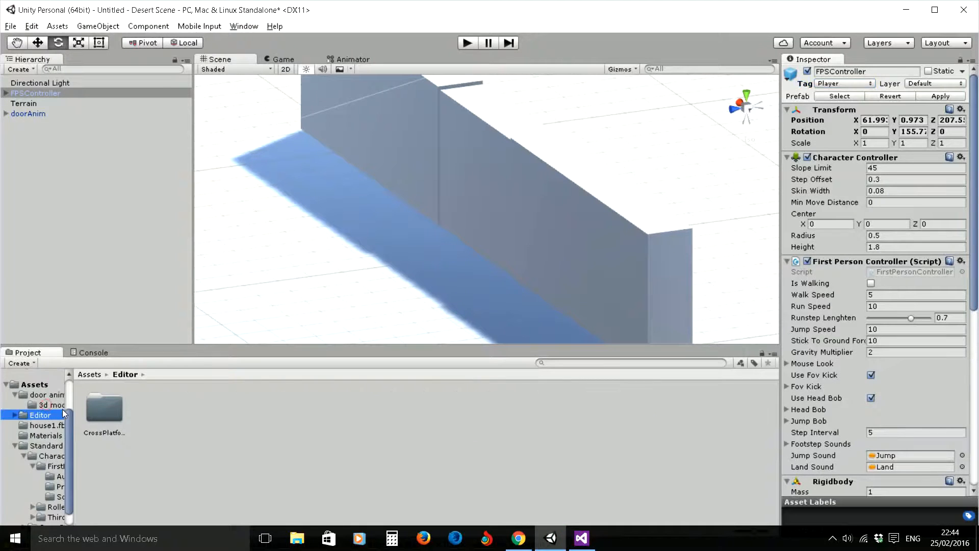
{"action": "left_click", "coordinate": [202, 414]}
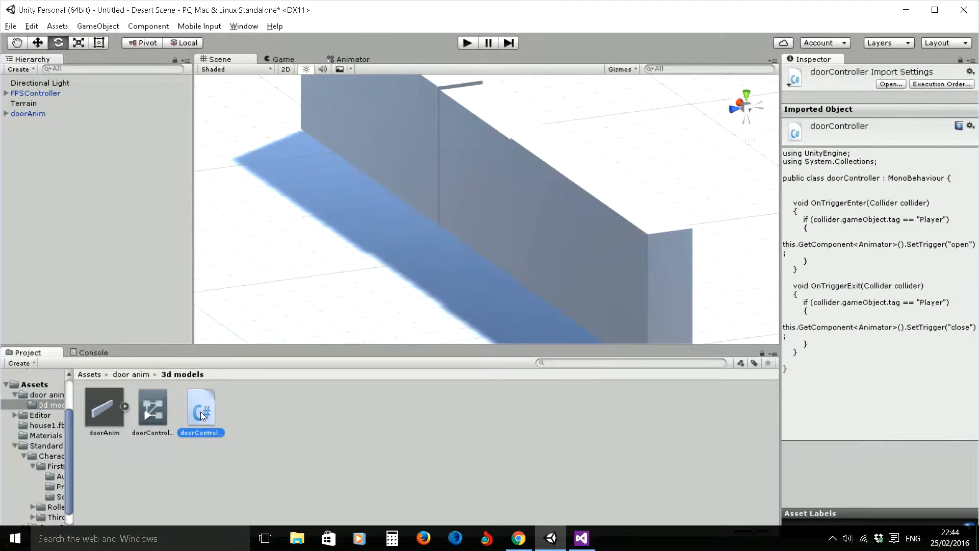
{"action": "left_click_drag", "start_coordinate": [201, 412], "coordinate": [29, 115]}
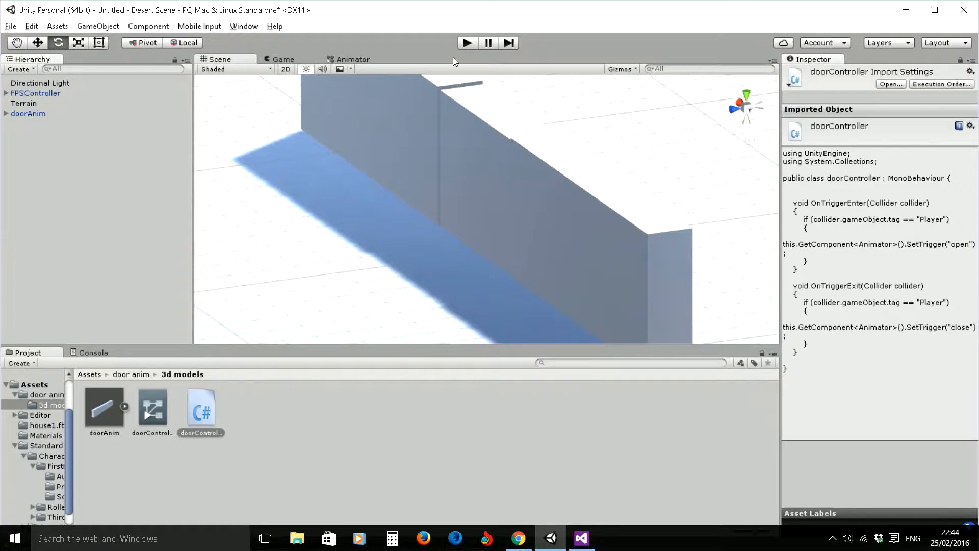
- Play the scene, walk the player through and back towards the door to test its opening and closing, and stop playback
{"action": "left_click", "coordinate": [467, 44]}
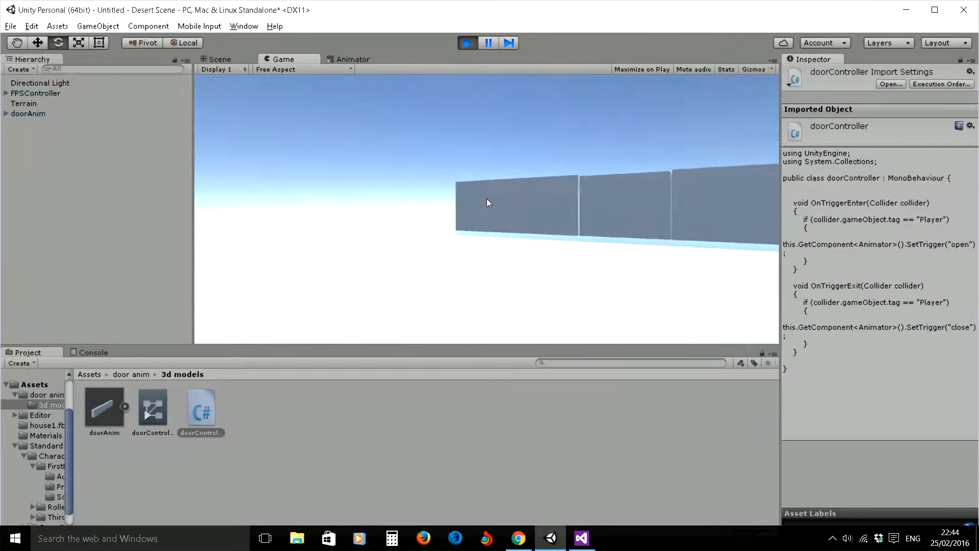
{"action": "key", "text": "w"}
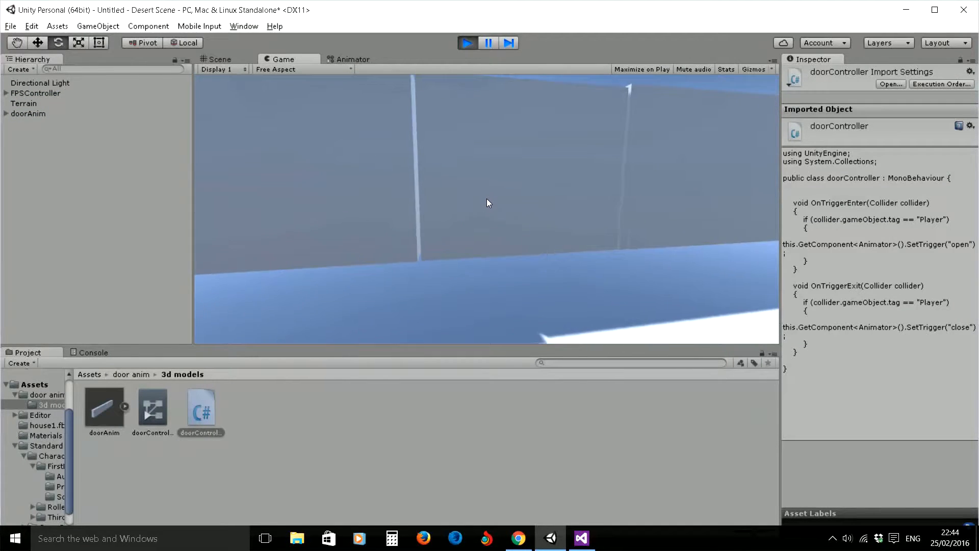
{"action": "key", "text": "w"}
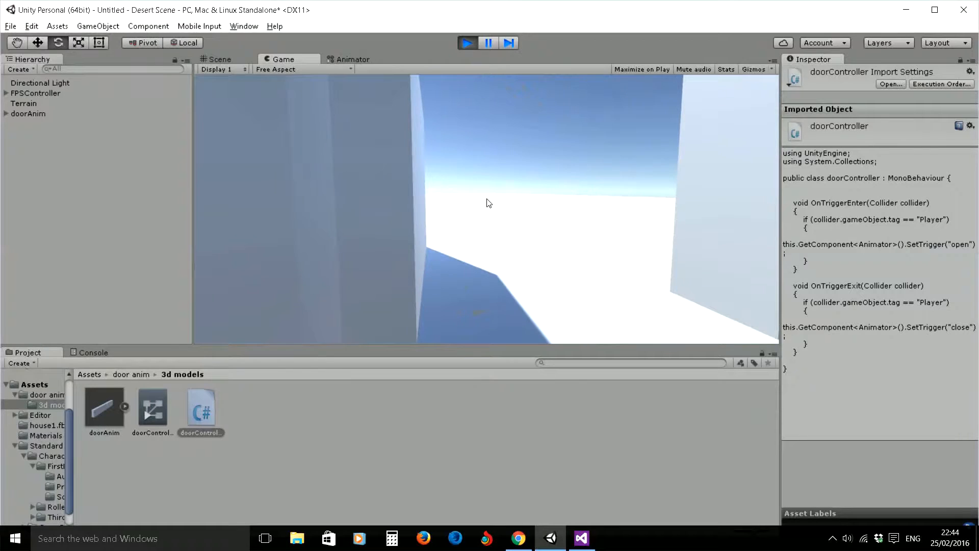
{"action": "key", "text": "w"}
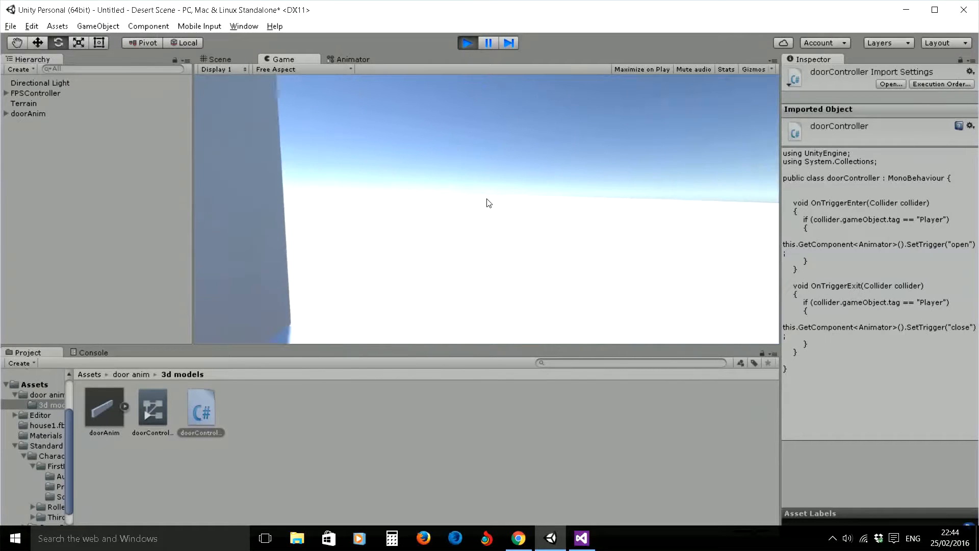
{"action": "key", "text": "w"}
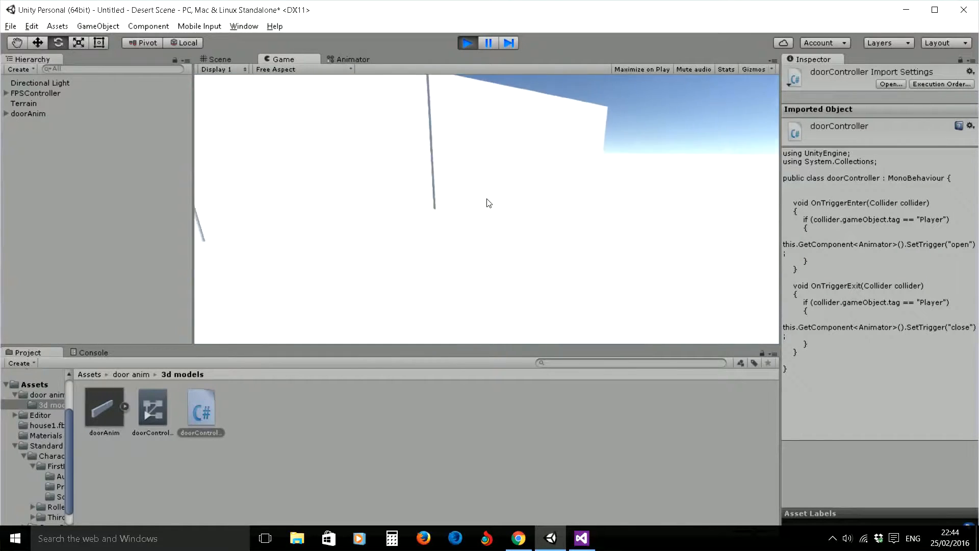
{"action": "key", "text": "s"}
{"action": "key", "text": "w"}
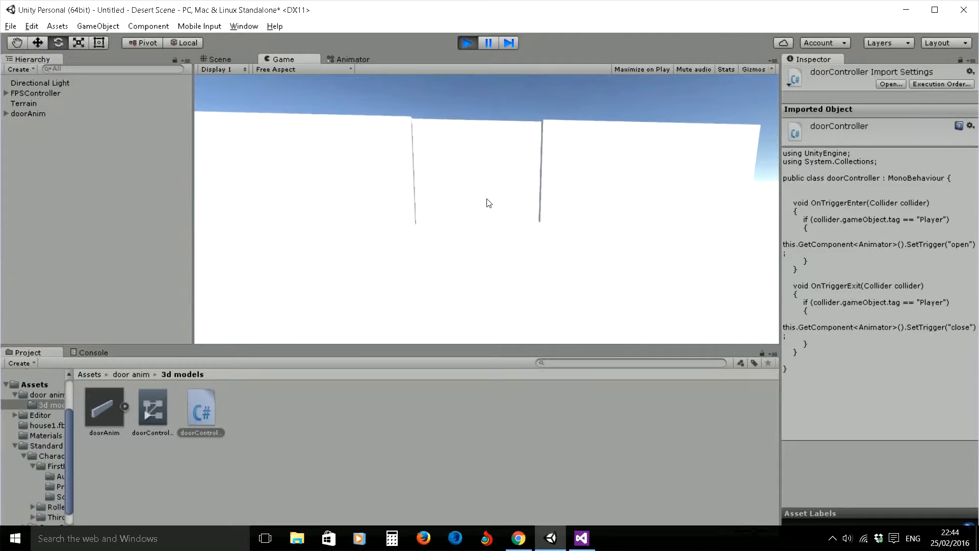
{"action": "key", "text": "w"}
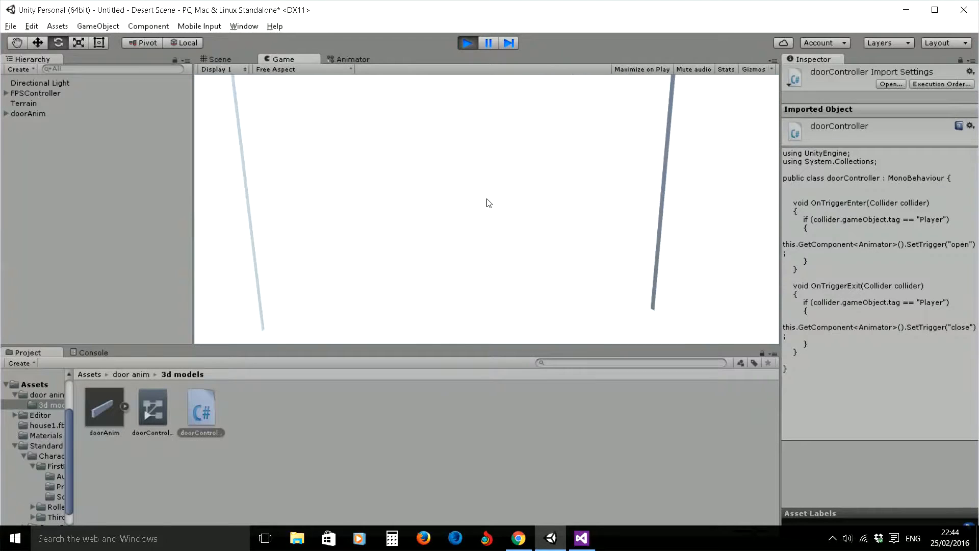
{"action": "key", "text": "w"}
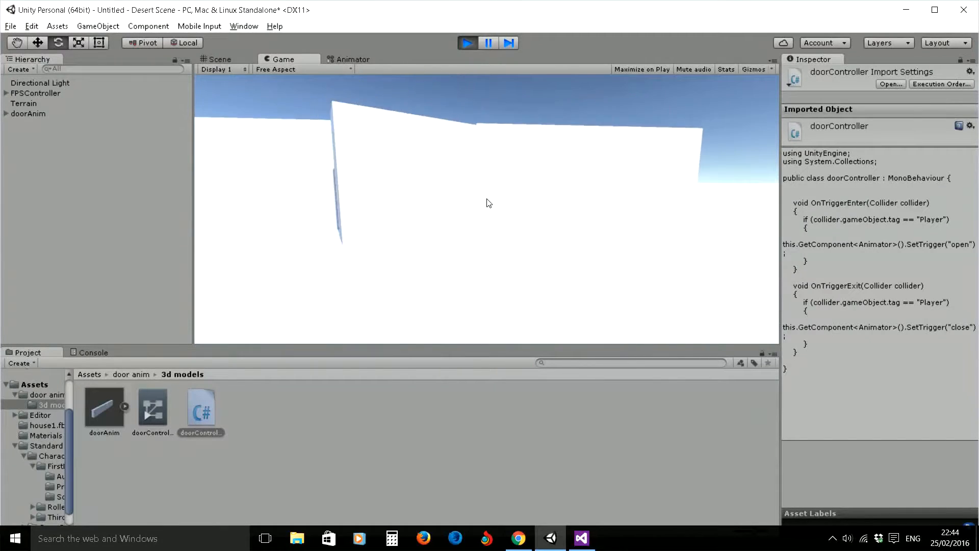
{"action": "key", "text": "w"}
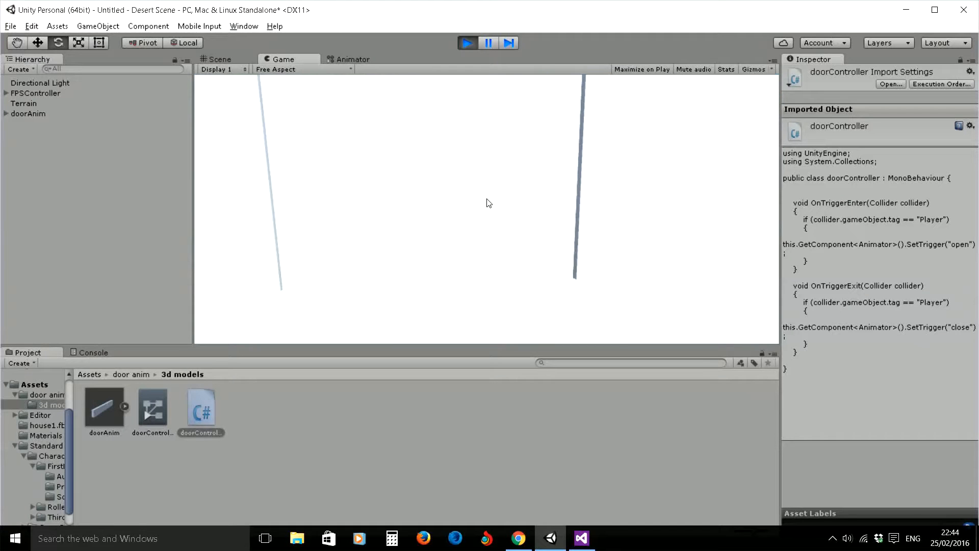
{"action": "key", "text": "w"}
{"action": "key", "text": "s"}
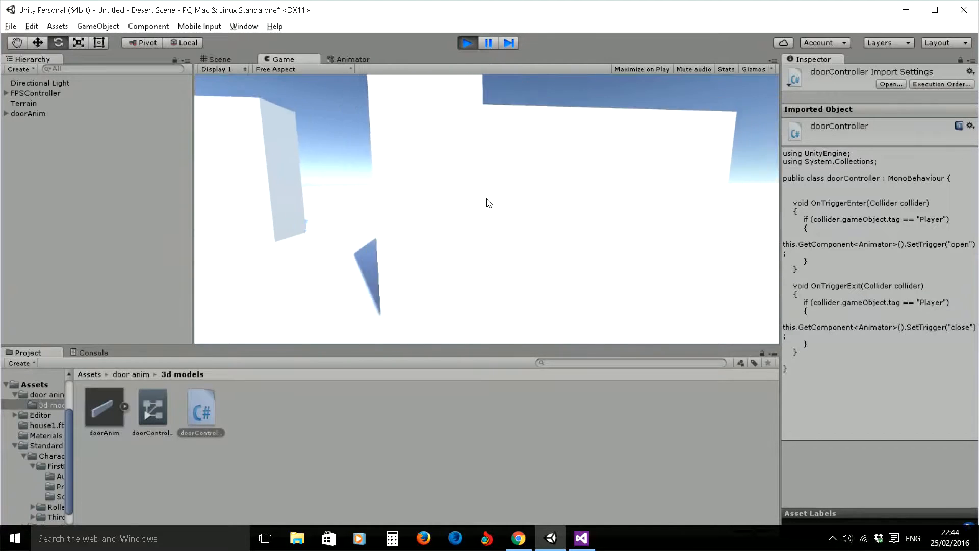
{"action": "key", "text": "w"}
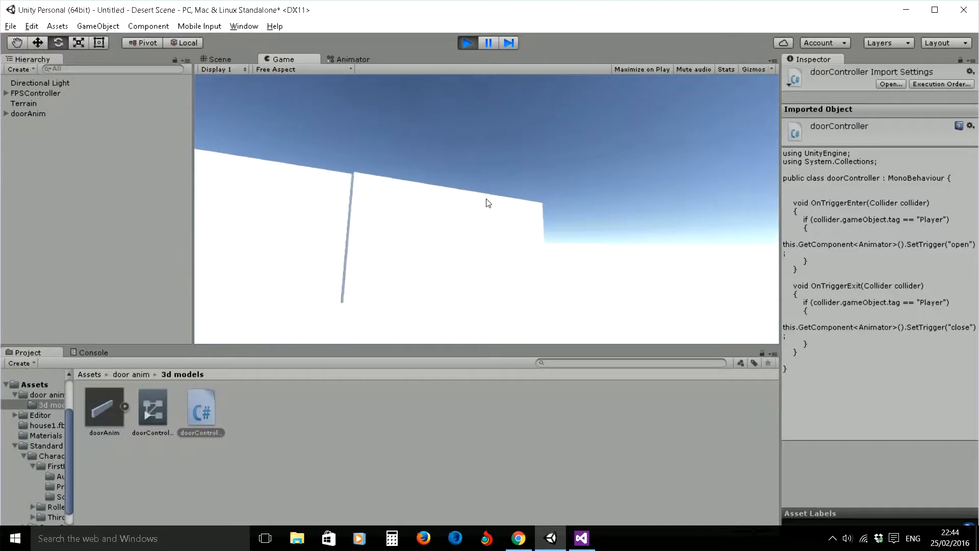
{"action": "left_click", "coordinate": [467, 43]}
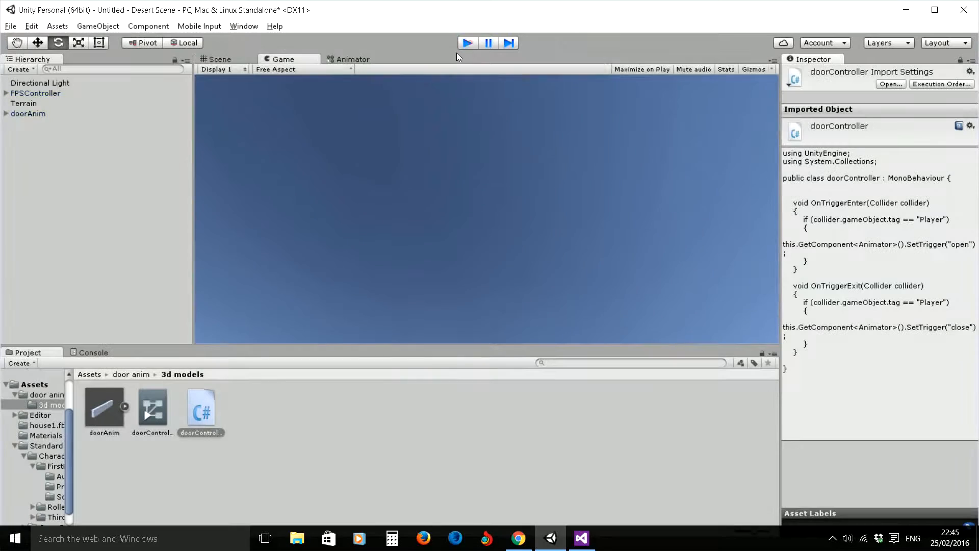
- Enlarge the doorAnim object's box collider to a Z size of 14.25
{"action": "left_click", "coordinate": [28, 116]}
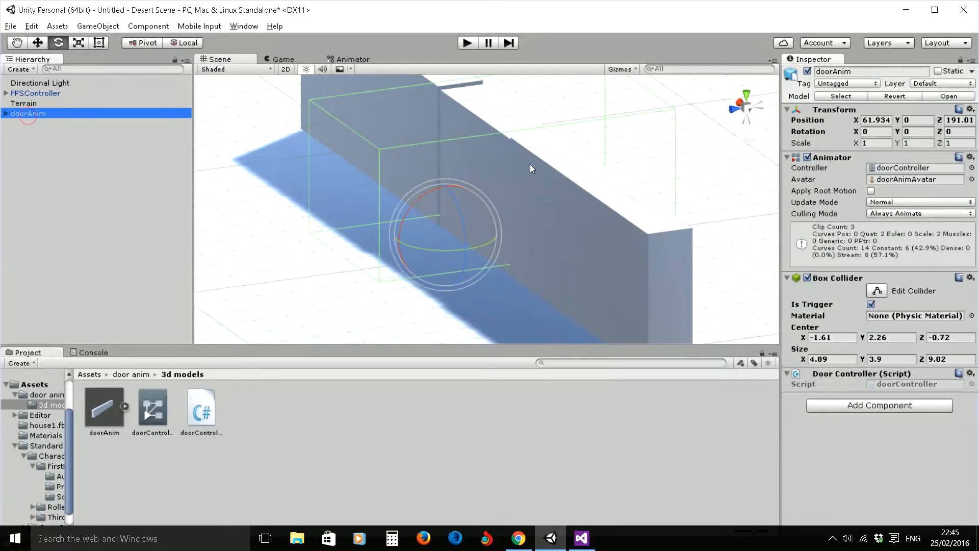
{"action": "left_click_drag", "start_coordinate": [643, 180], "coordinate": [605, 268], "text": "alt"}
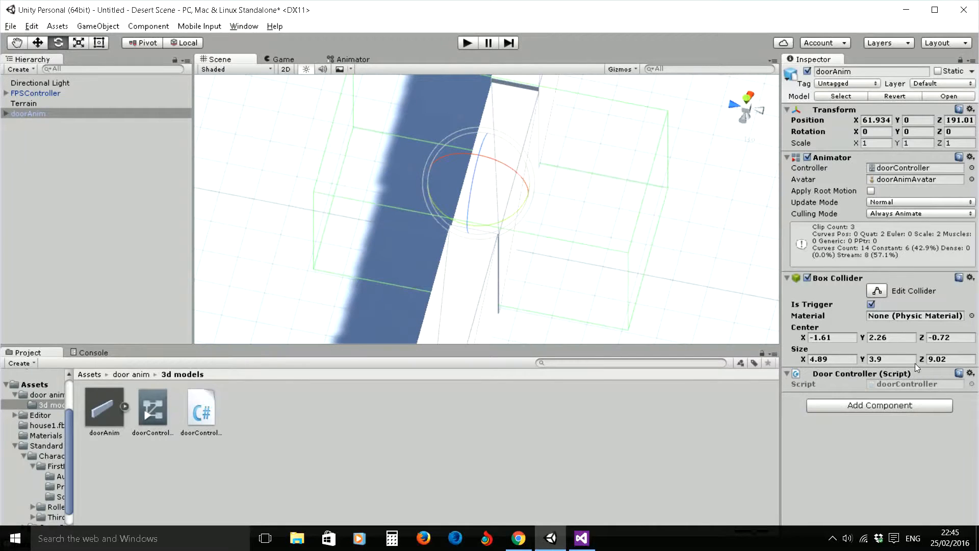
{"action": "left_click_drag", "start_coordinate": [921, 359], "coordinate": [3, 243]}
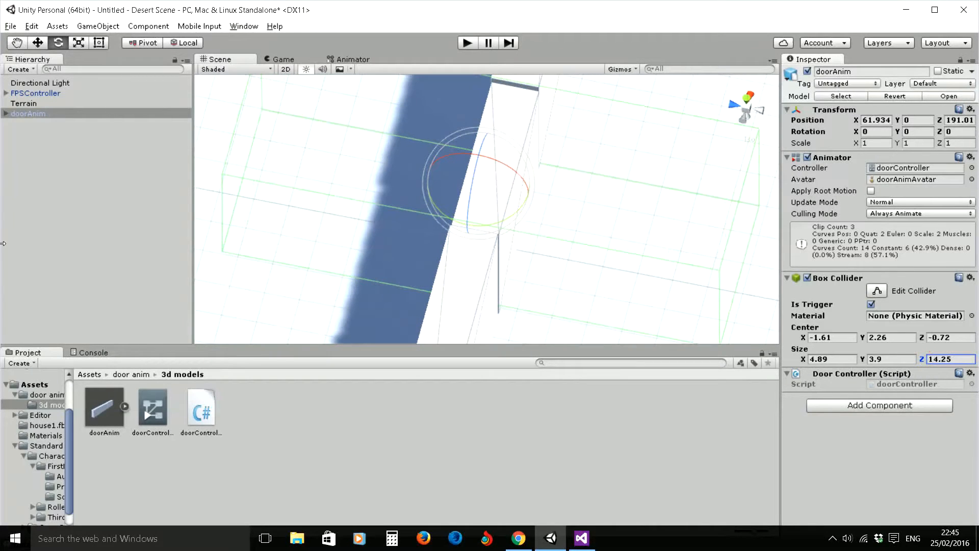
- Play the scene, walk the player through the door and back to test the enlarged trigger area, and stop playback
{"action": "left_click", "coordinate": [460, 44]}
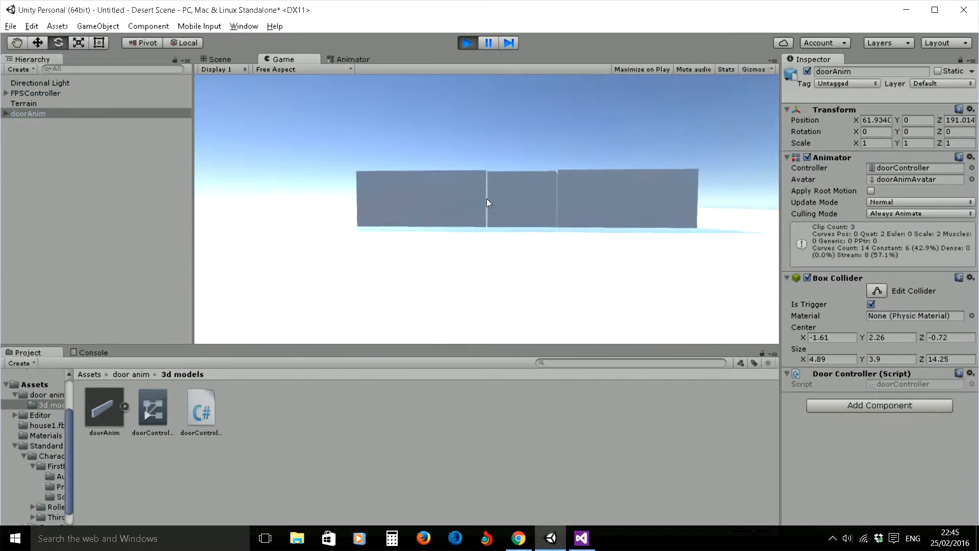
{"action": "key", "text": "w"}
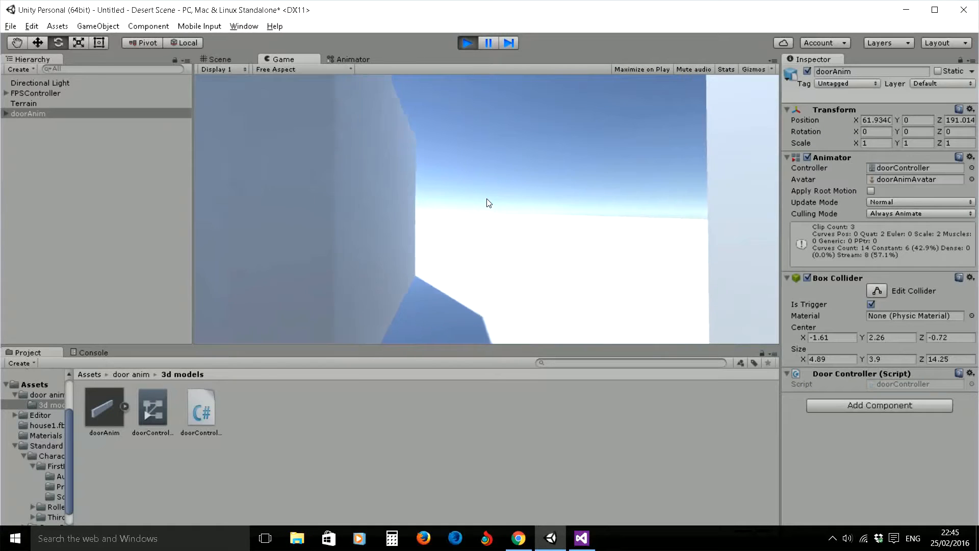
{"action": "key", "text": "w"}
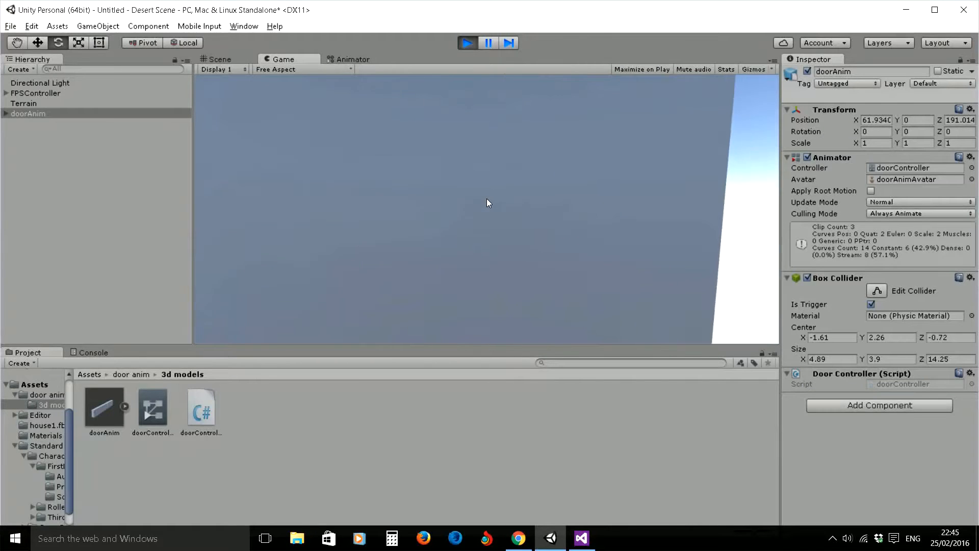
{"action": "key", "text": "s"}
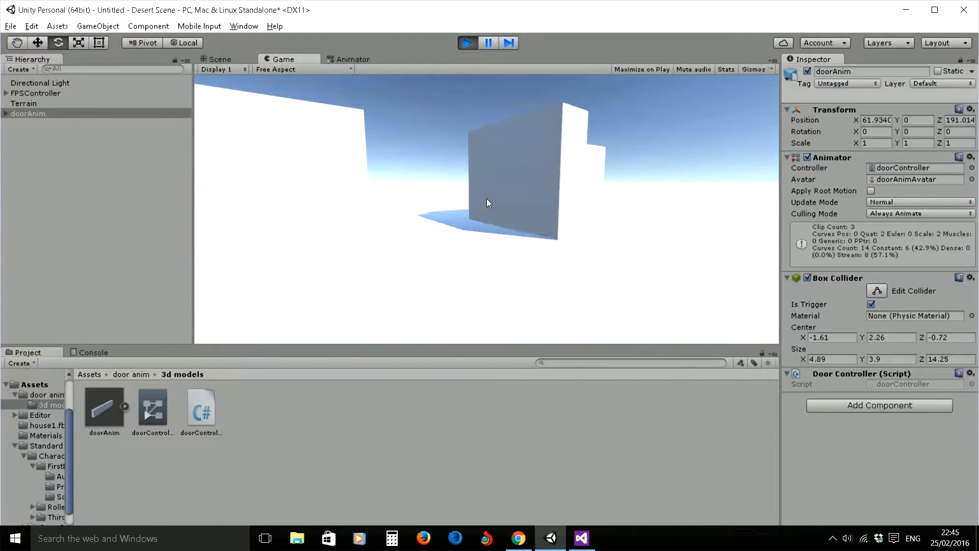
{"action": "key", "text": "w"}
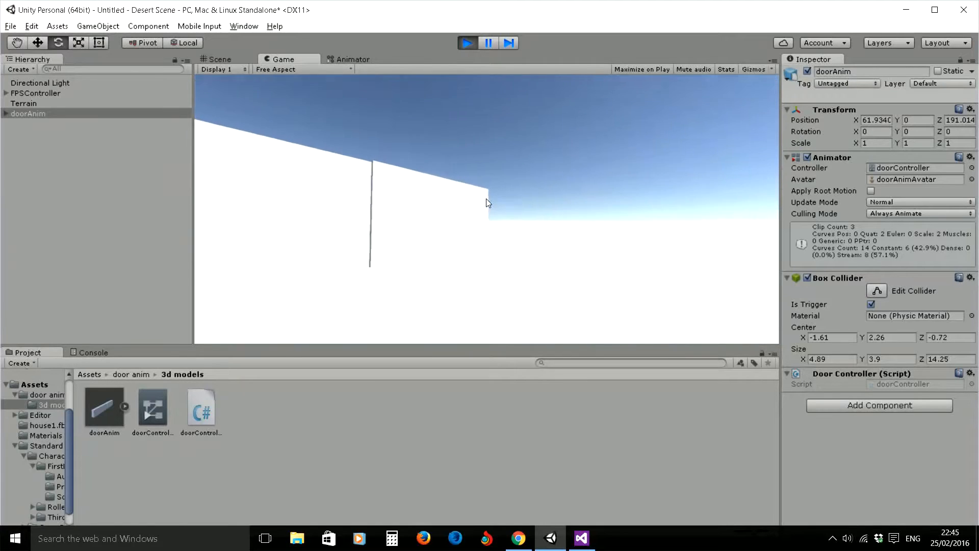
{"action": "key", "text": "Escape"}
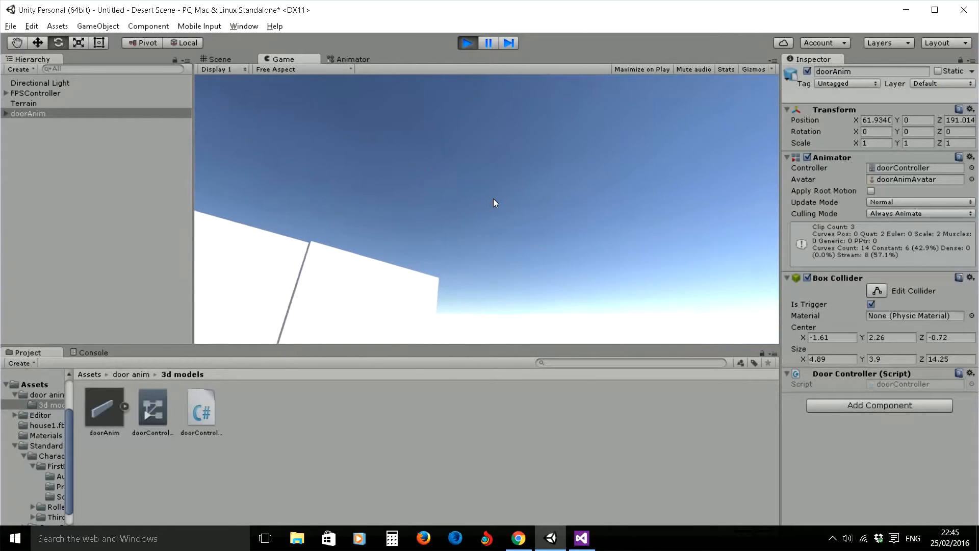
{"action": "left_click", "coordinate": [466, 43]}
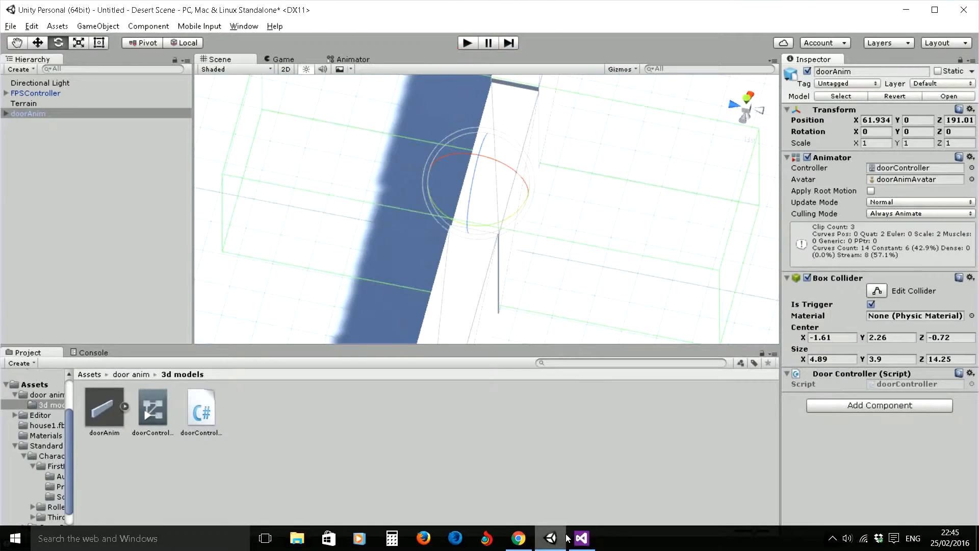
- In Visual Studio, declare a bool field named isOpen above OnTriggerEnter in the doorController class, followed by a blank line
{"action": "key", "text": "alt+Tab"}
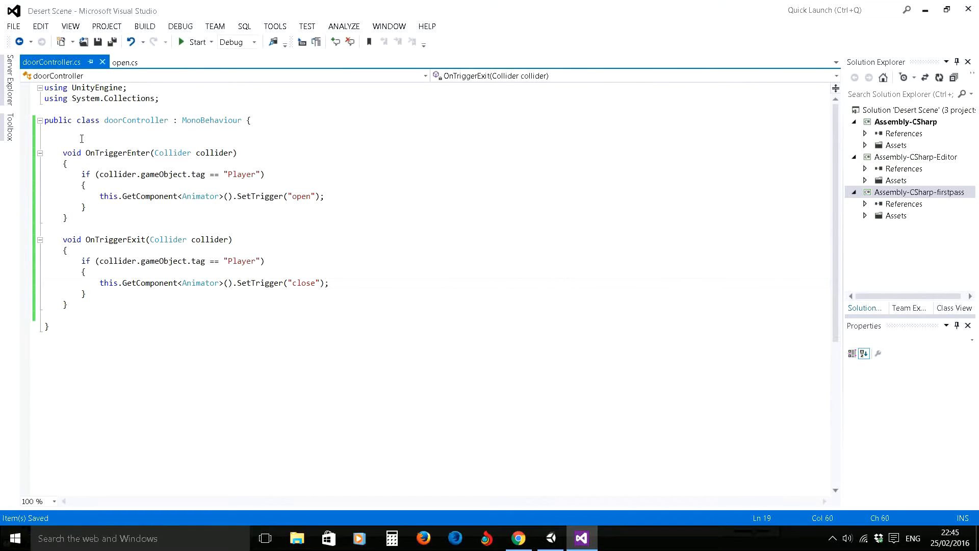
{"action": "left_click", "coordinate": [81, 139]}
{"action": "type", "text": "b"}
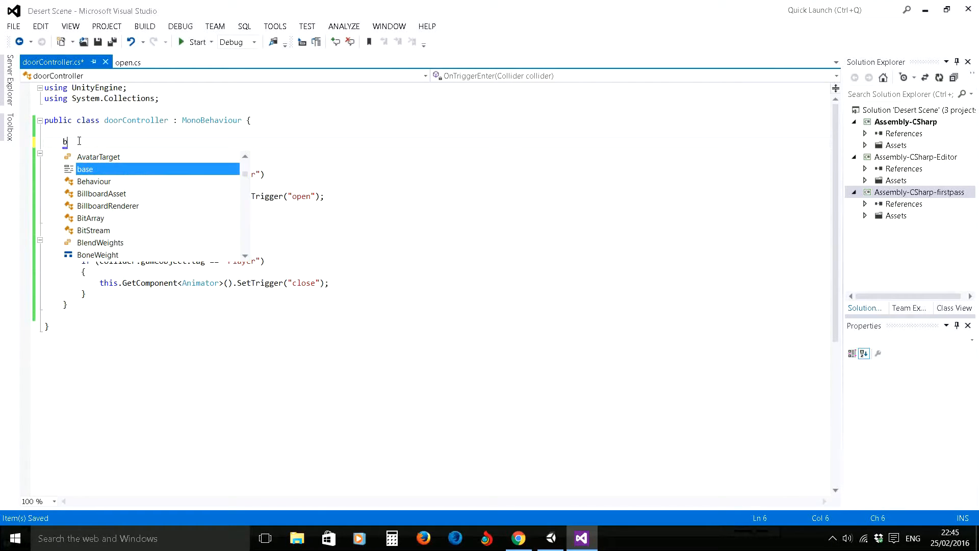
{"action": "type", "text": "ool "}
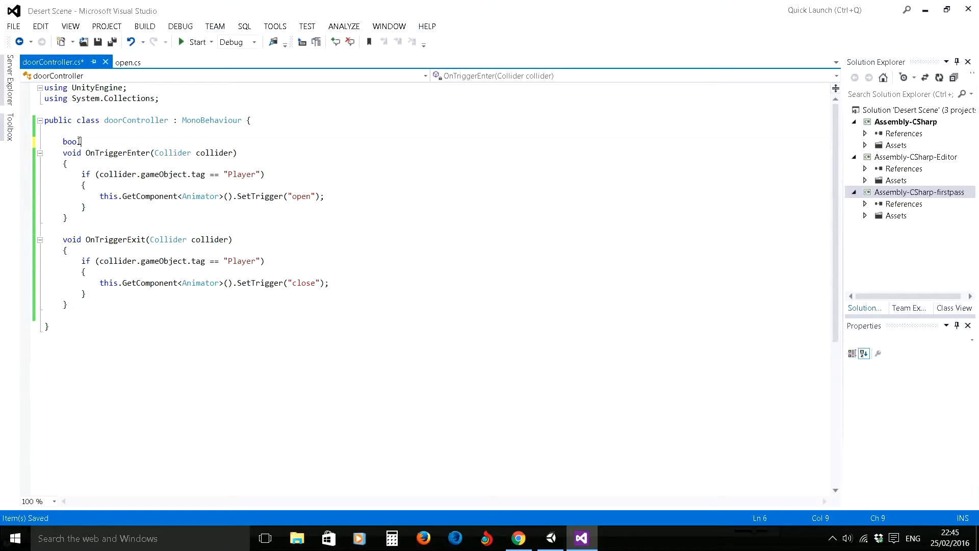
{"action": "type", "text": "isOpe"}
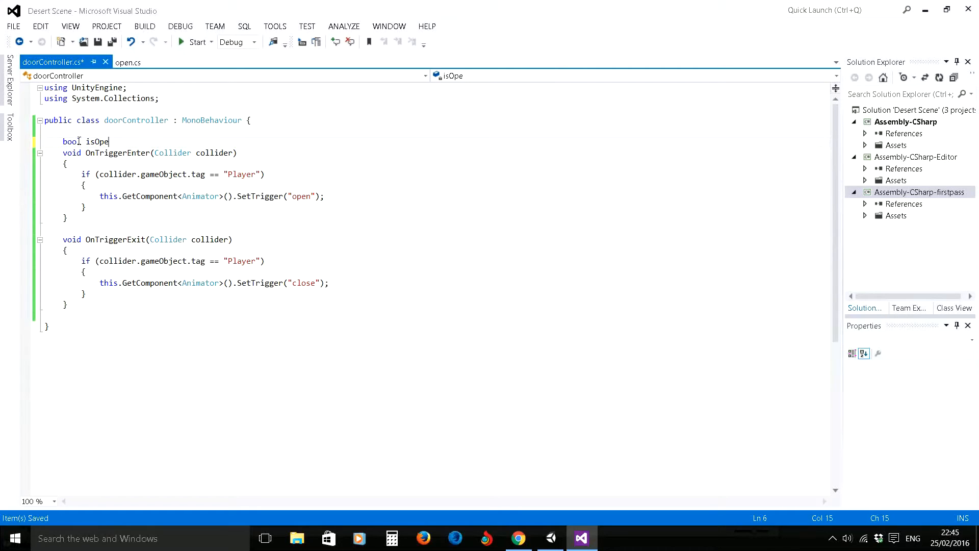
{"action": "type", "text": "n;"}
{"action": "key", "text": "Return"}
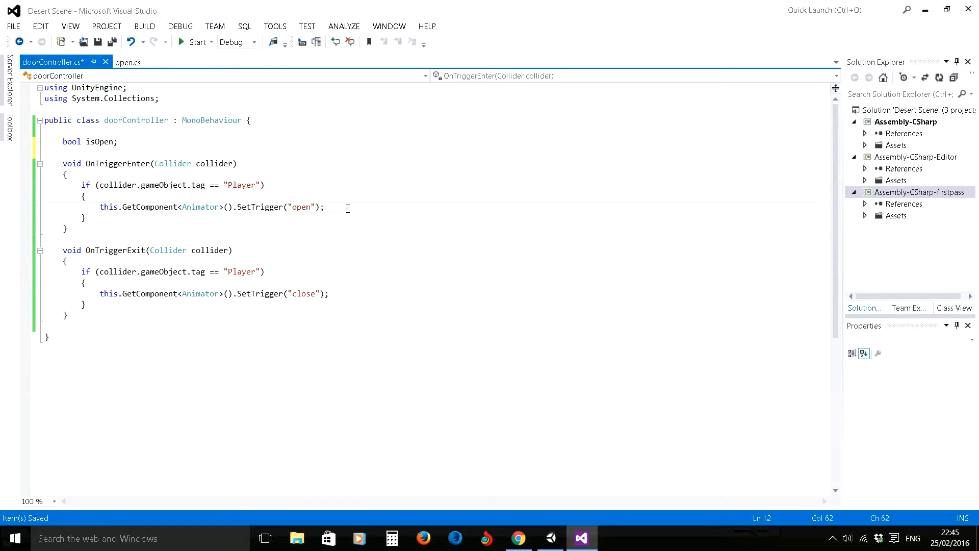
- Add the line isOpen = true; below the SetTrigger("open") call in OnTriggerEnter
{"action": "left_click", "coordinate": [347, 207]}
{"action": "key", "text": "Return"}
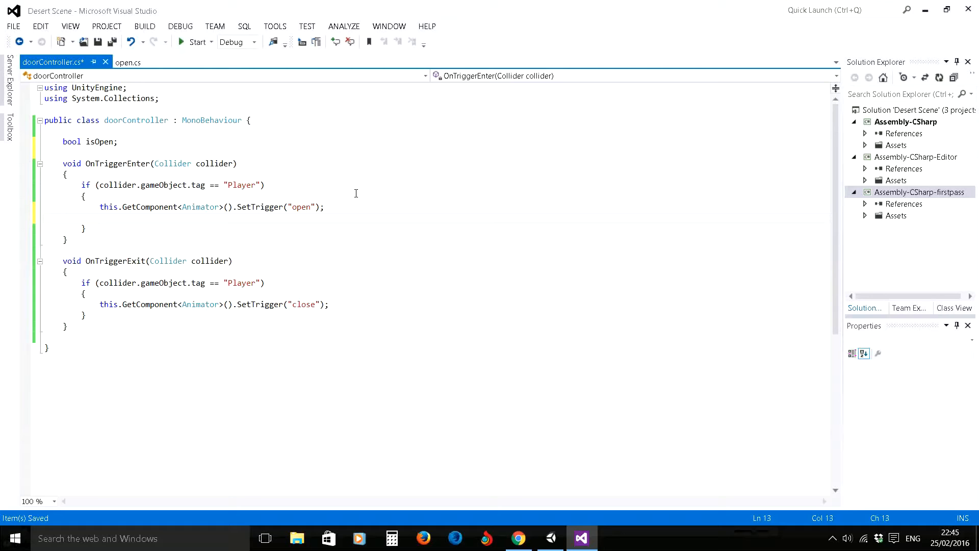
{"action": "type", "text": "do"}
{"action": "key", "text": "BackSpace"}
{"action": "key", "text": "BackSpace"}
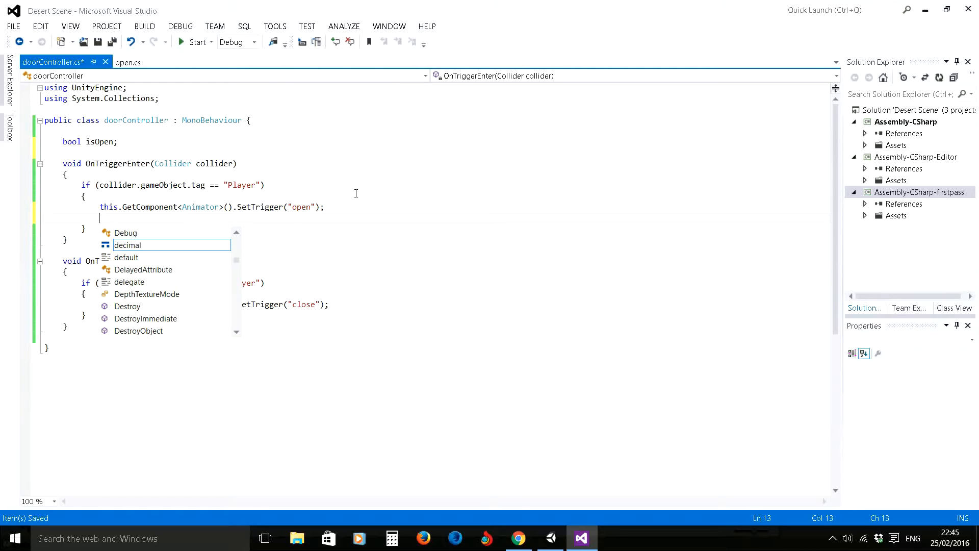
{"action": "type", "text": "is"}
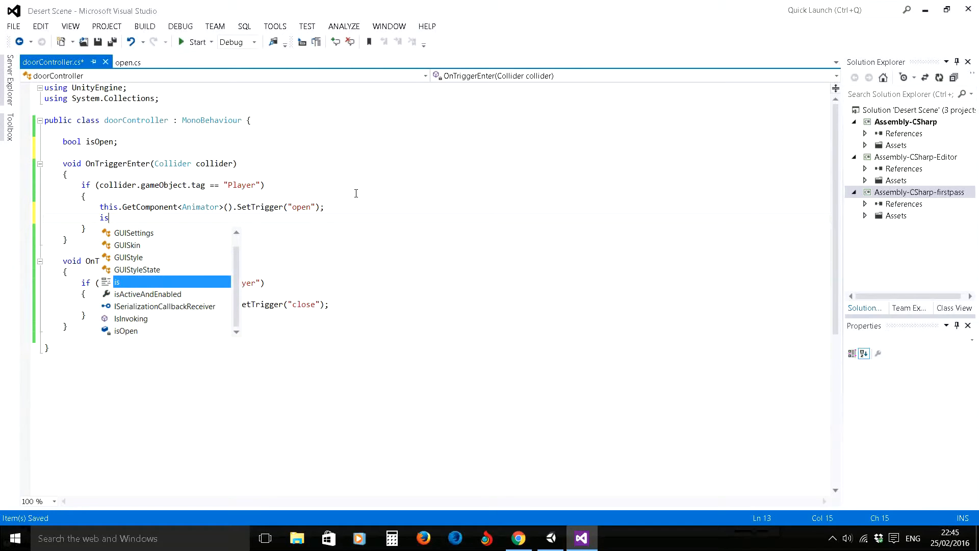
{"action": "type", "text": "Open ="}
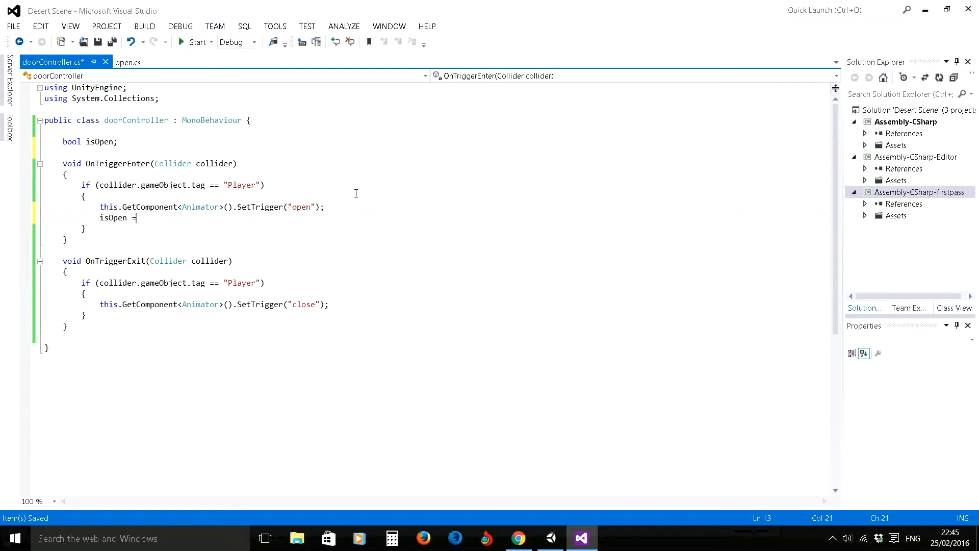
{"action": "type", "text": " true;"}
- Add the line isOpen = false; below the SetTrigger("close") call in OnTriggerExit
{"action": "left_click", "coordinate": [343, 304]}
{"action": "key", "text": "Return"}
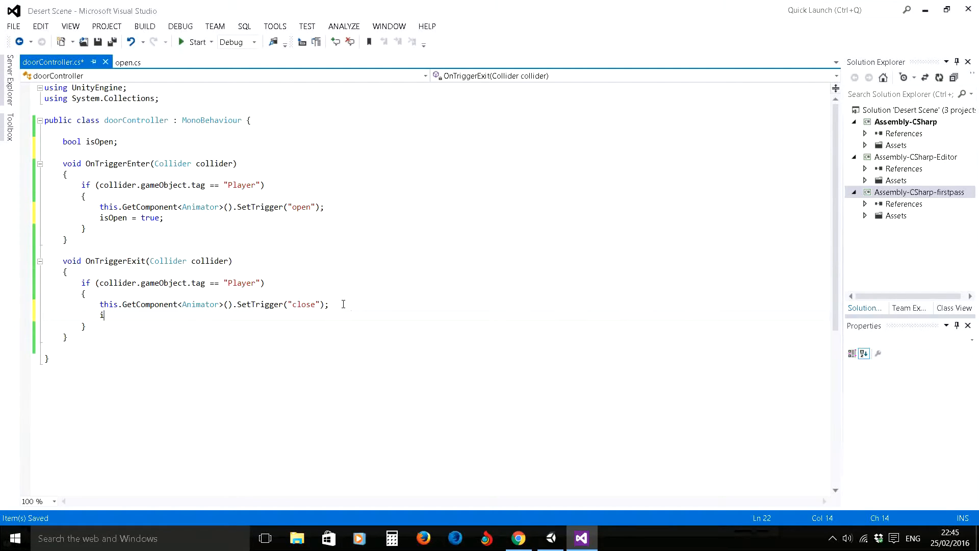
{"action": "type", "text": "isOe"}
{"action": "key", "text": "Return"}
{"action": "key", "text": "BackSpace"}
{"action": "key", "text": "BackSpace"}
{"action": "type", "text": "n = fal"}
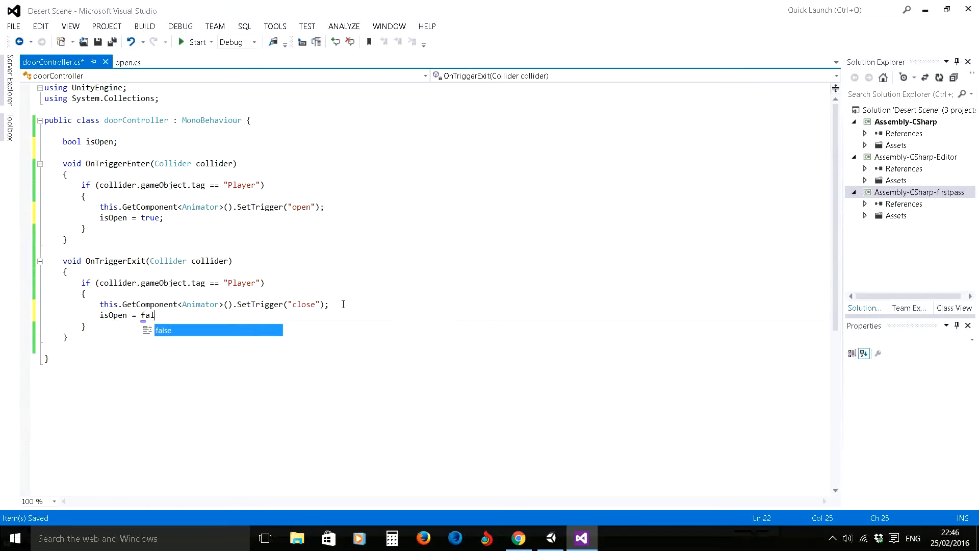
{"action": "type", "text": "se;"}
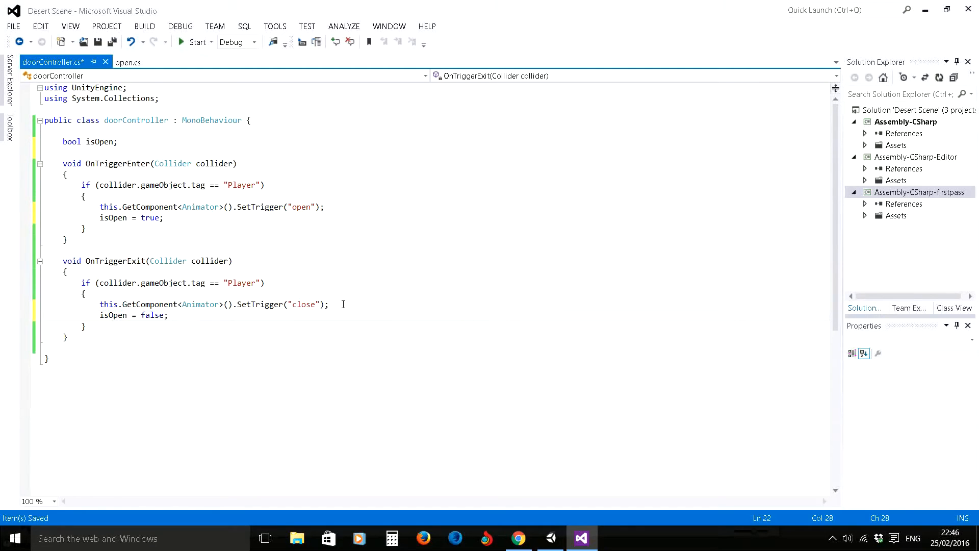
- Wrap the SetTrigger("close") call and isOpen = false; in an if (isOpen == true) block with braces, and save the script
{"action": "left_click", "coordinate": [99, 304]}
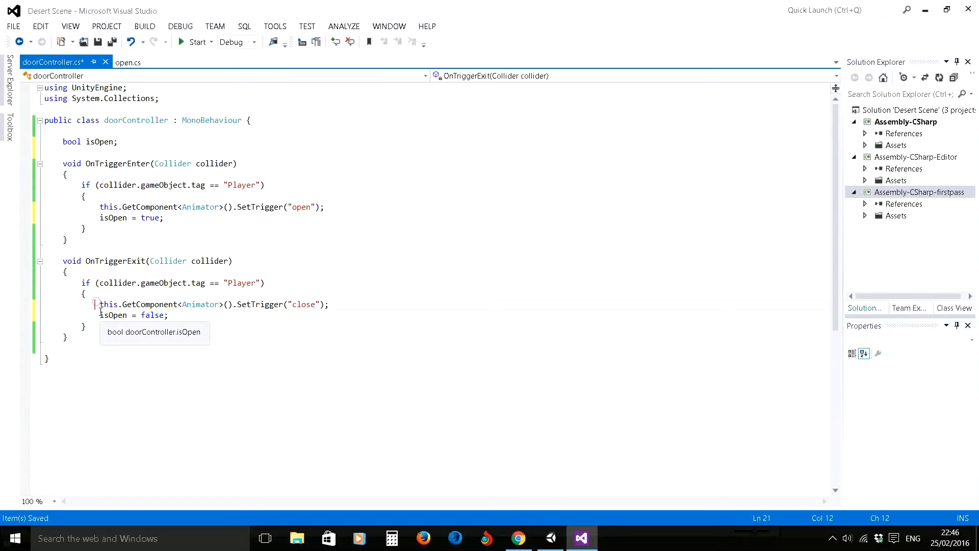
{"action": "key", "text": "Return"}
{"action": "key", "text": "Up"}
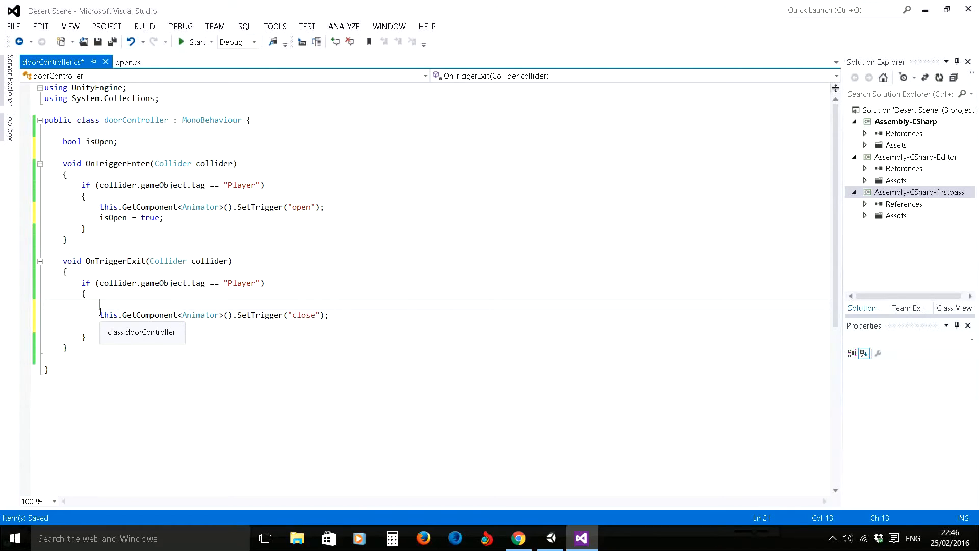
{"action": "type", "text": "if("}
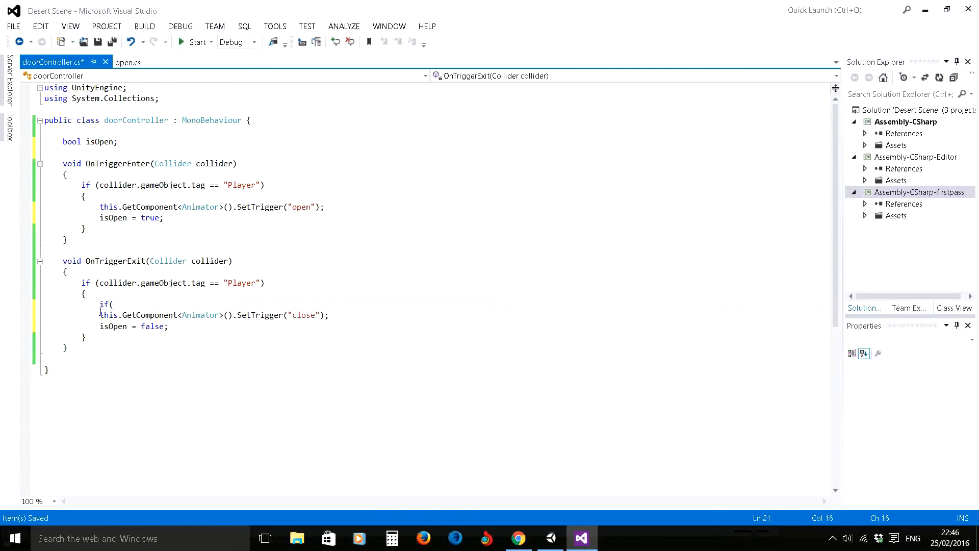
{"action": "type", "text": "isO"}
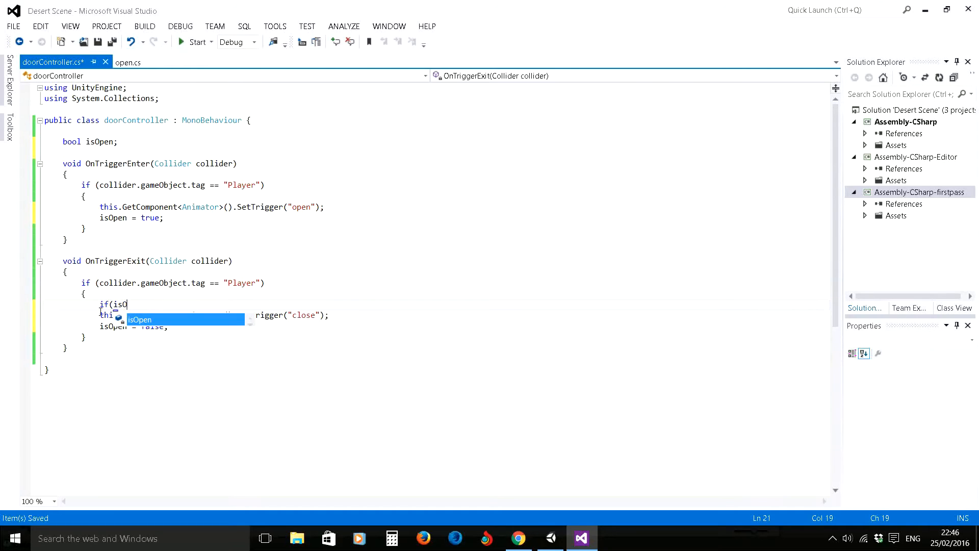
{"action": "type", "text": "pen == true)"}
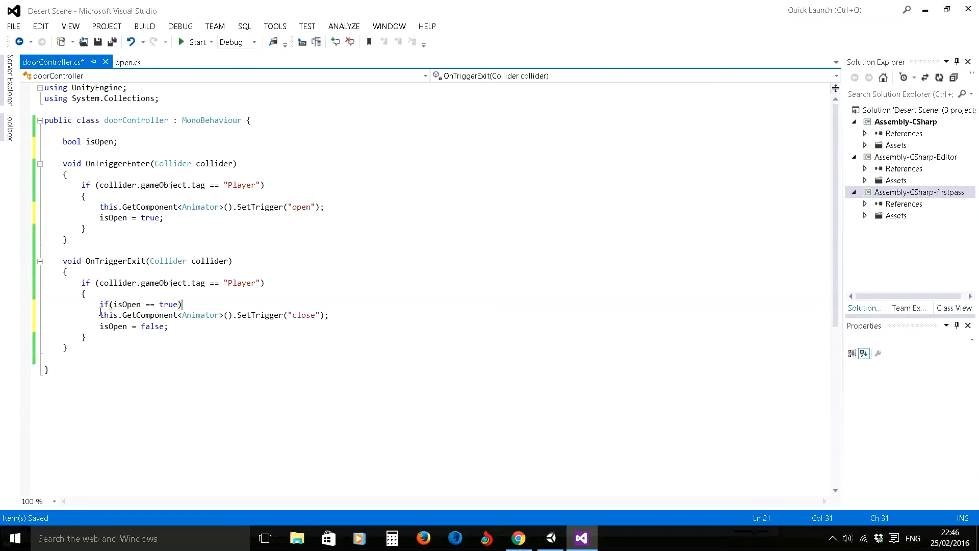
{"action": "key", "text": "Return"}
{"action": "type", "text": "{"}
{"action": "left_click", "coordinate": [169, 338]}
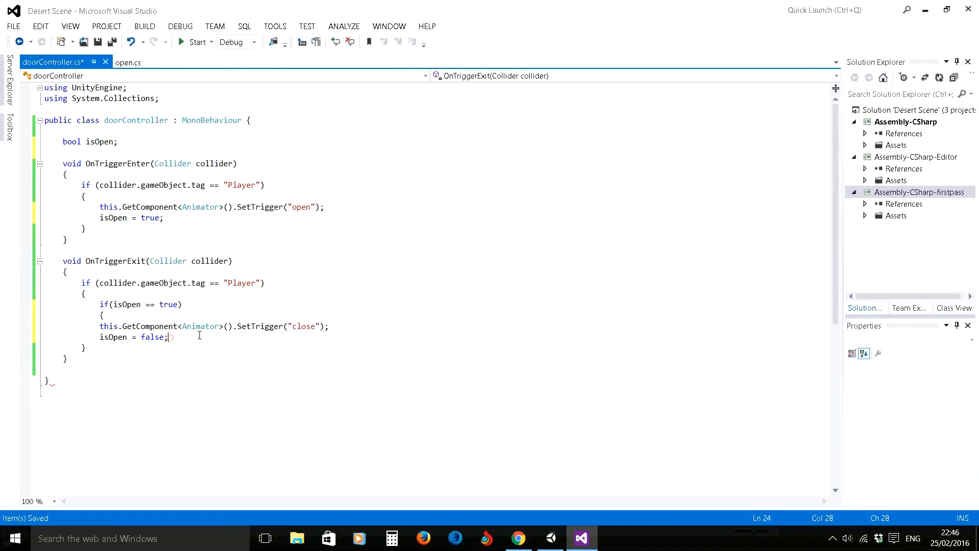
{"action": "key", "text": "Return"}
{"action": "type", "text": "}"}
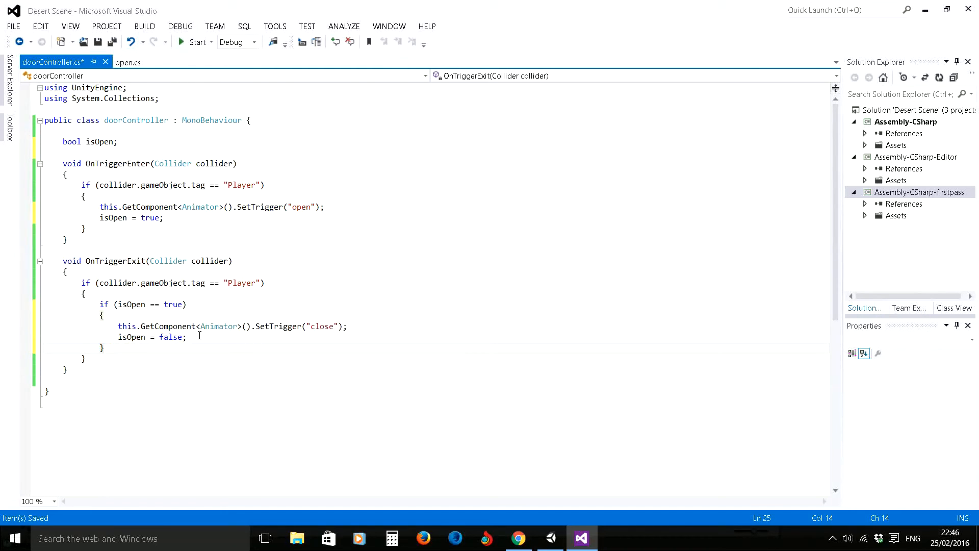
{"action": "left_click", "coordinate": [97, 41]}
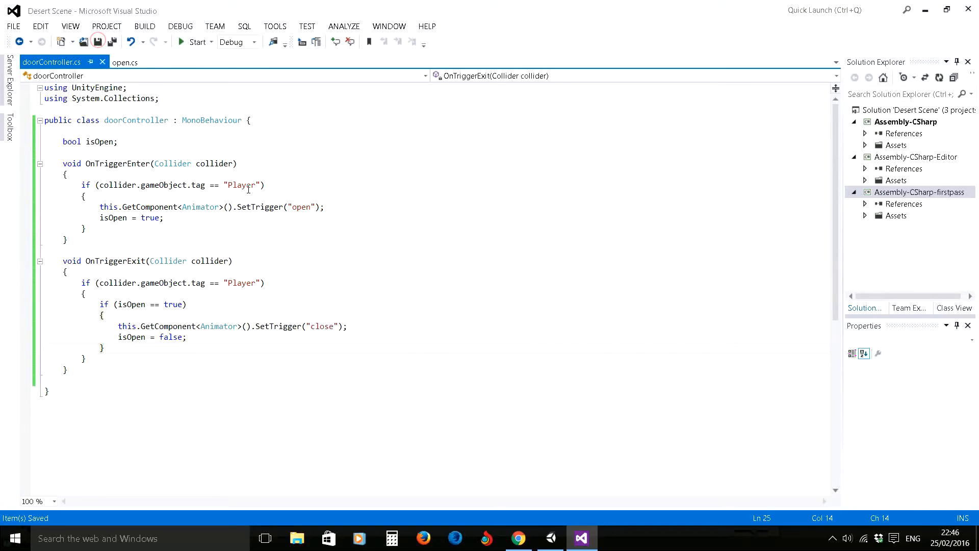
- Switch to Unity, play the scene, walk the player through the door and back to test the updated script, and stop playback
{"action": "left_click", "coordinate": [551, 538]}
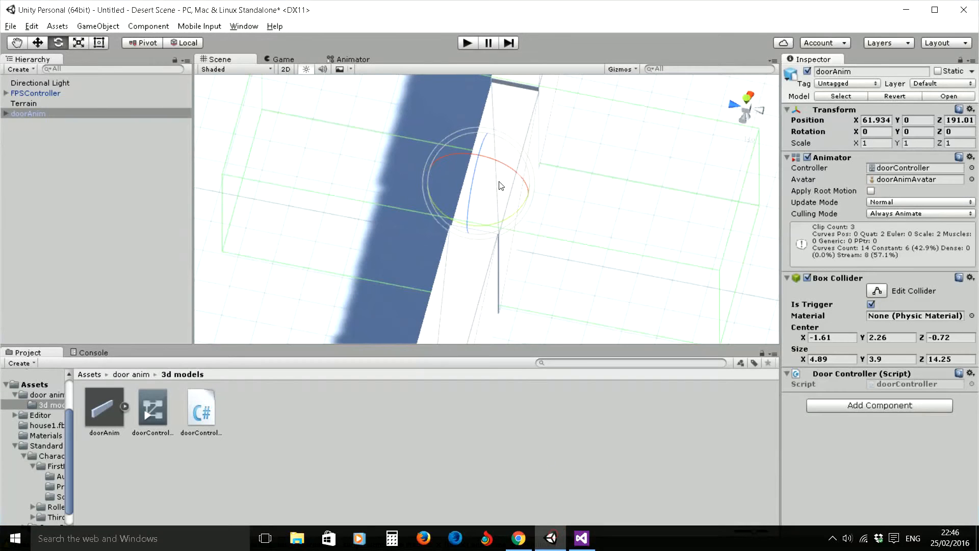
{"action": "left_click", "coordinate": [467, 43]}
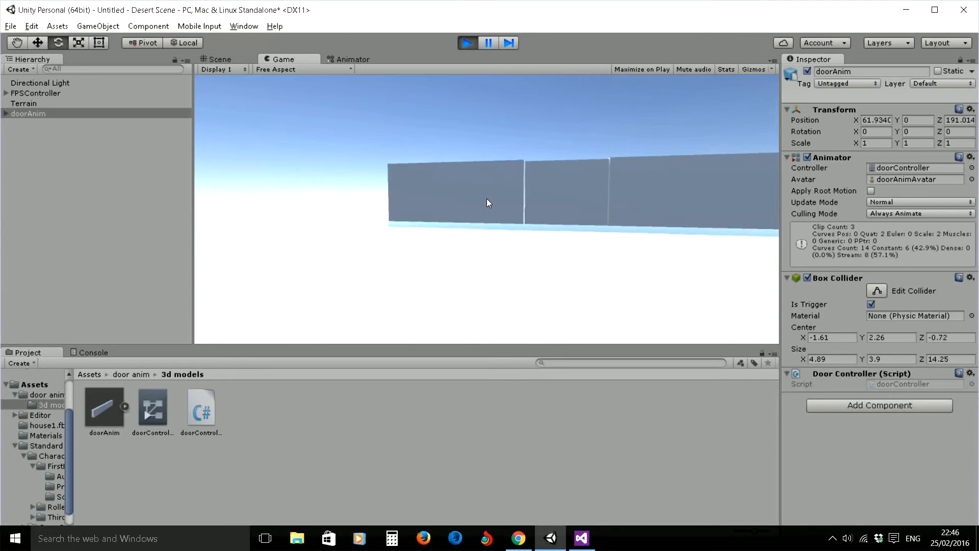
{"action": "key", "text": "w"}
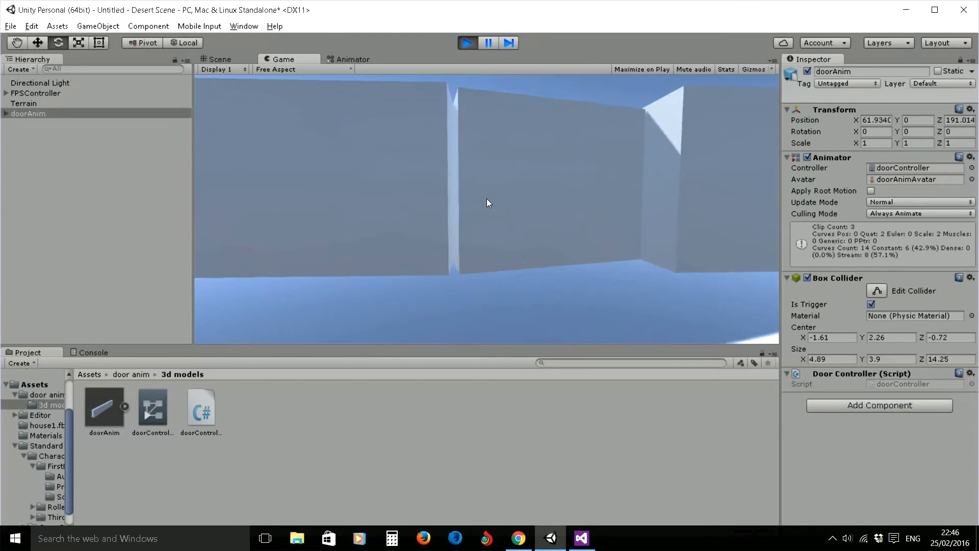
{"action": "key", "text": "w"}
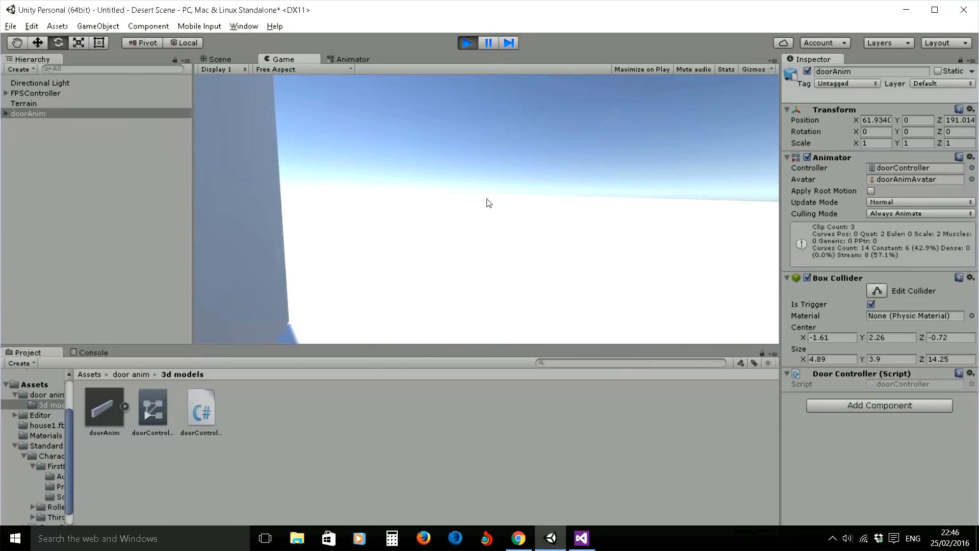
{"action": "key", "text": "s"}
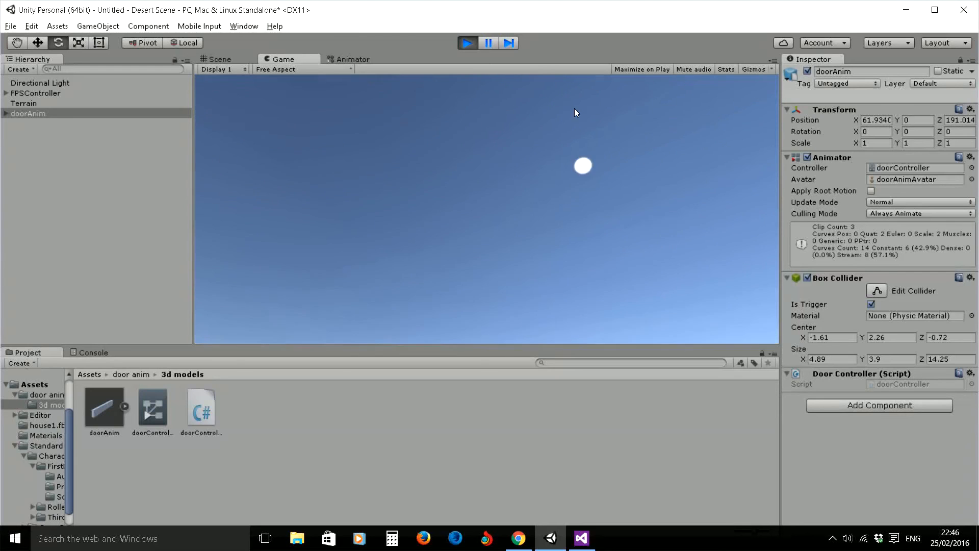
{"action": "left_click", "coordinate": [467, 43]}
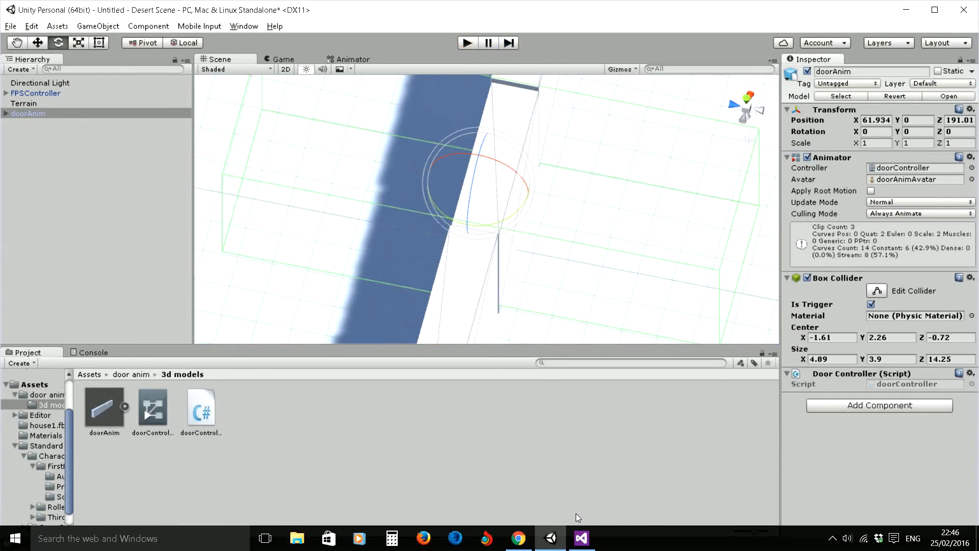